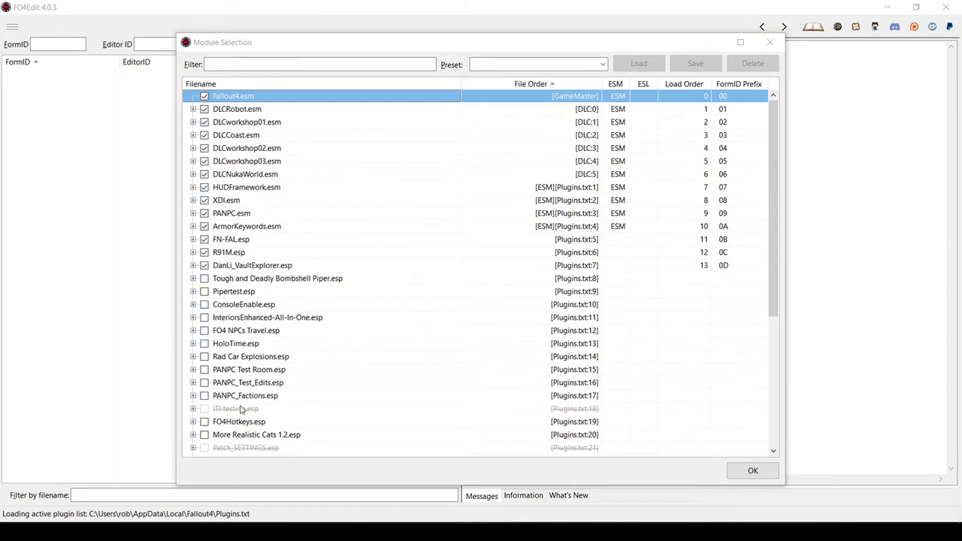
- Review the module list and load the already checked game, DLC and plugin files, from Fallout4.esm through DanLi_VaultExplorer.esp
scroll(240, 408, "down", 2)
scroll(240, 409, "up", 1)
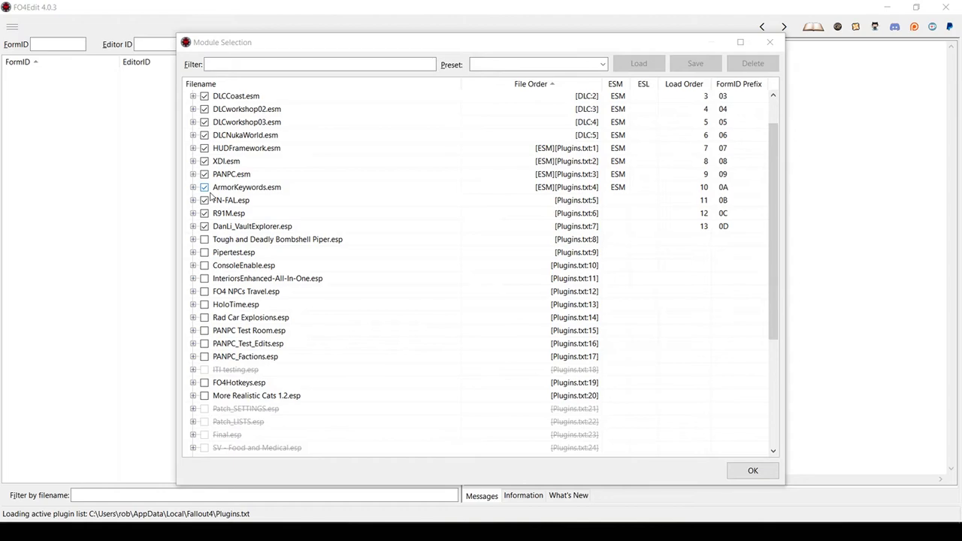
scroll(248, 230, "up", 1)
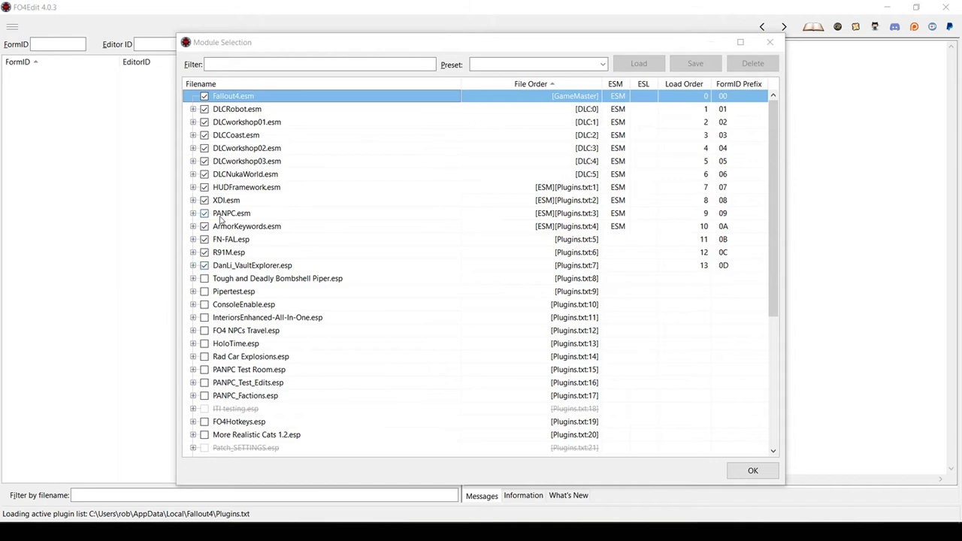
scroll(229, 229, "down", 5)
scroll(233, 233, "up", 3)
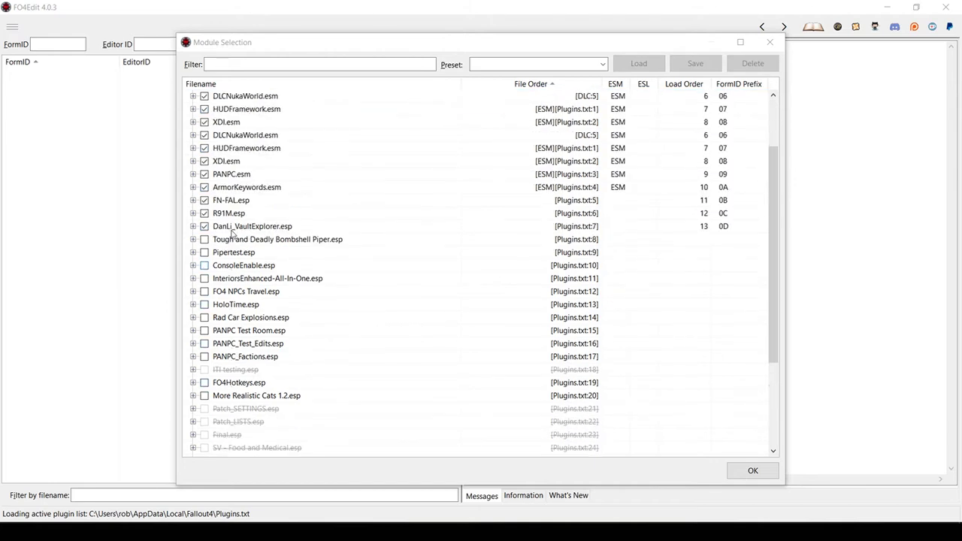
scroll(233, 233, "up", 1)
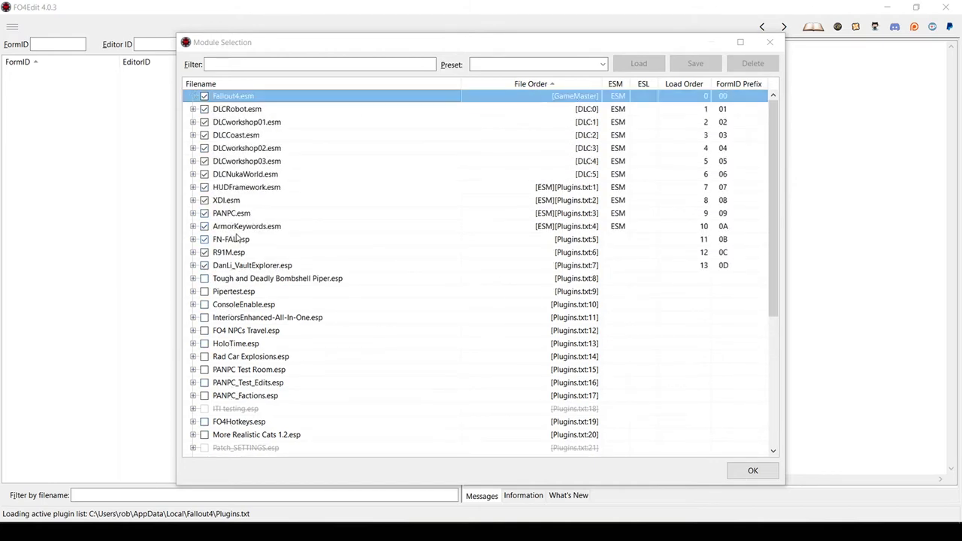
scroll(237, 238, "down", 2)
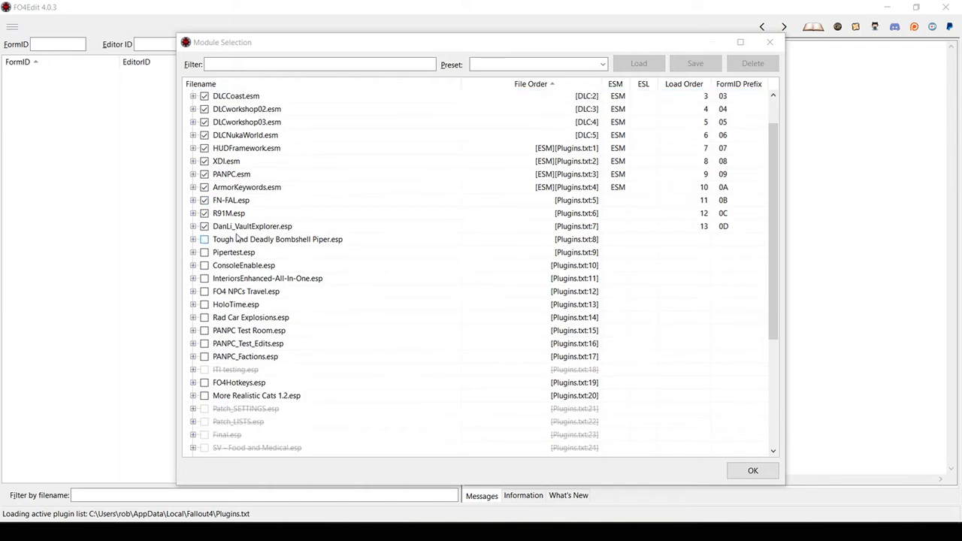
scroll(237, 233, "up", 2)
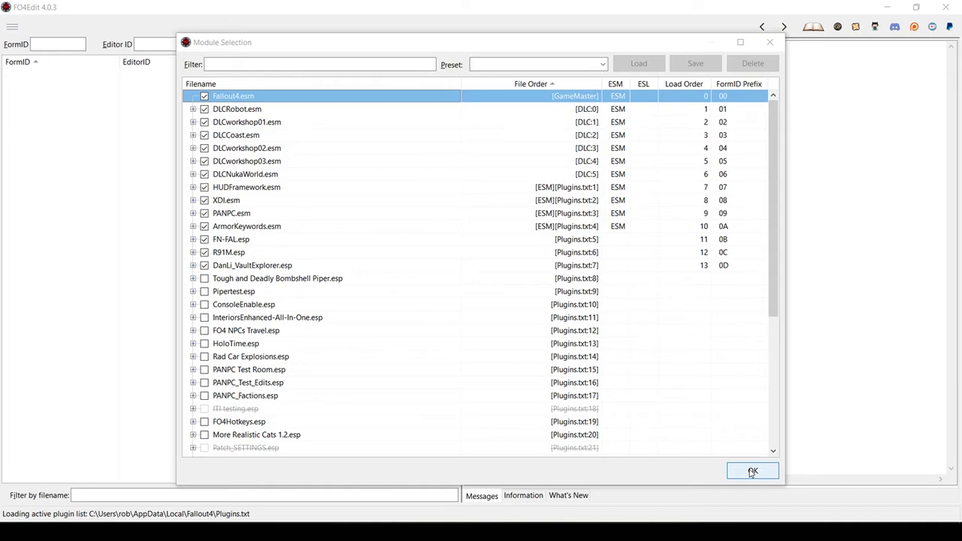
left_click(752, 471)
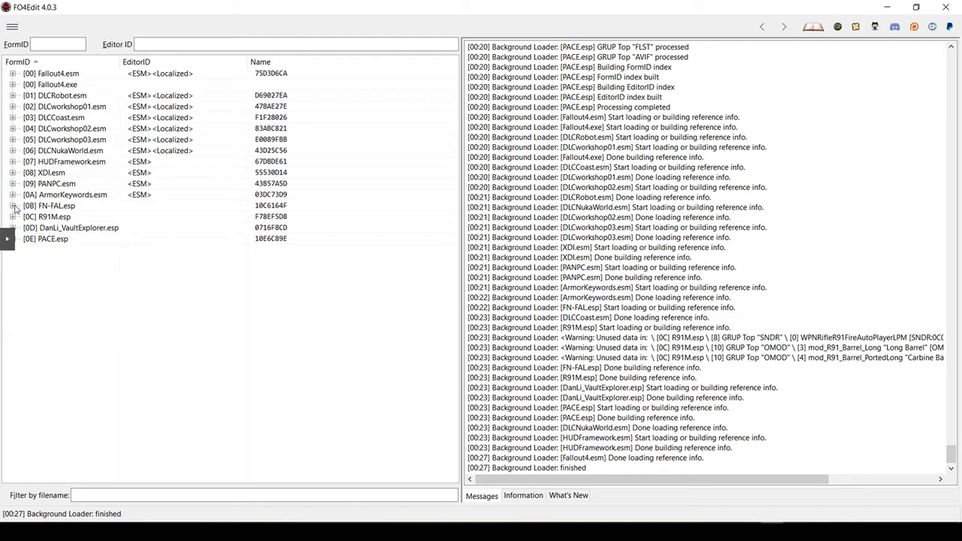
- Expand ArmorKeywords.esm and its Armor Addon group to examine the records it contains
left_click(12, 206)
left_click(13, 206)
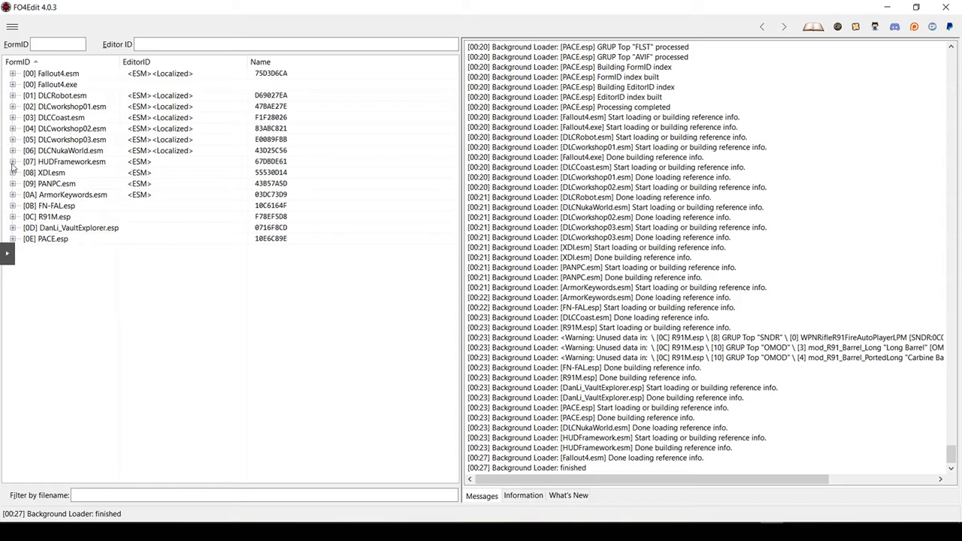
left_click(13, 194)
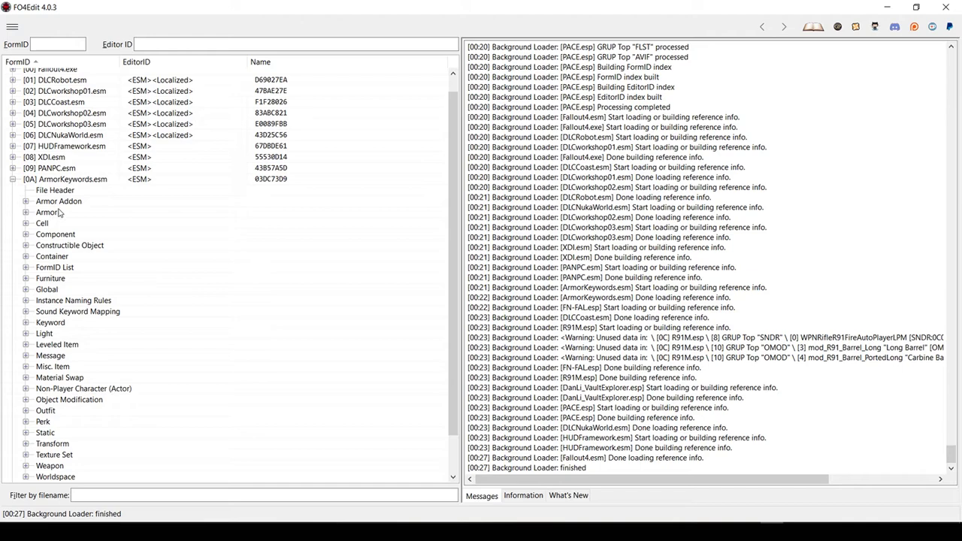
scroll(60, 214, "down", 1)
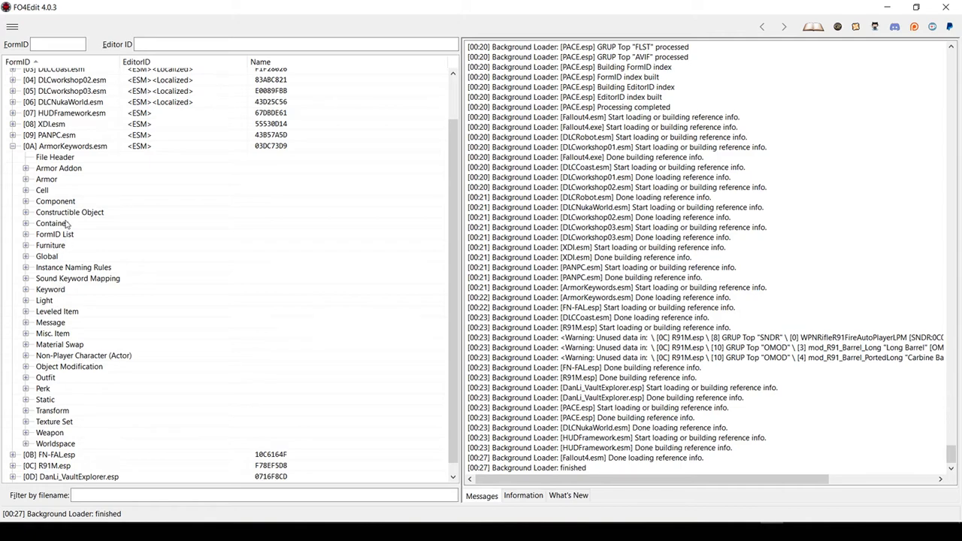
left_click(27, 170)
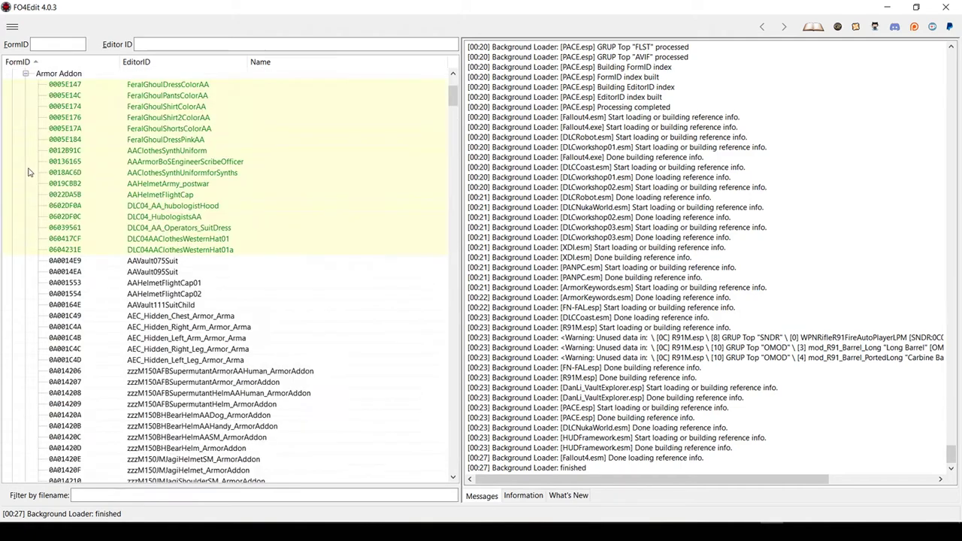
scroll(28, 172, "up", 4)
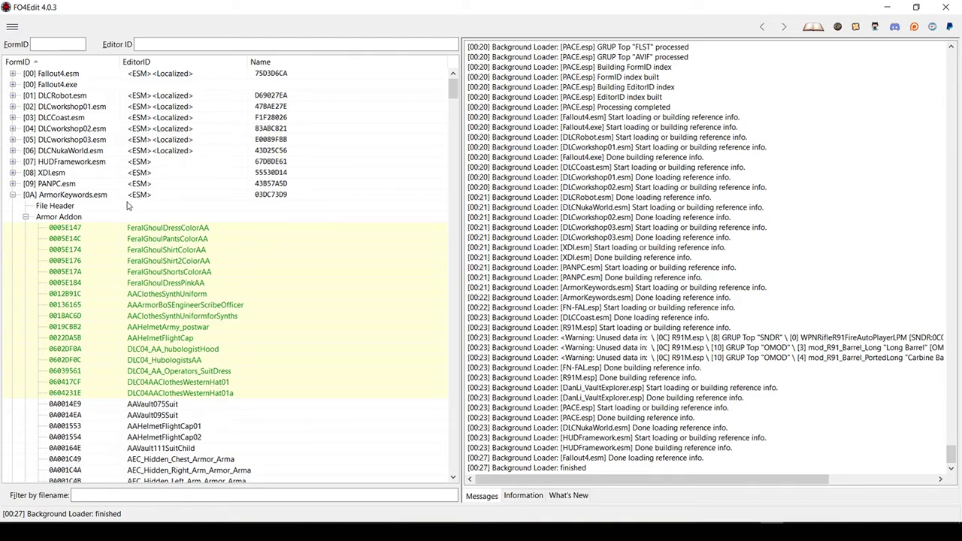
- Expand the Action group in Fallout4.esm and view the ActionFireCharge, ActionIdle and ActionLeftAttack records
left_click(12, 73)
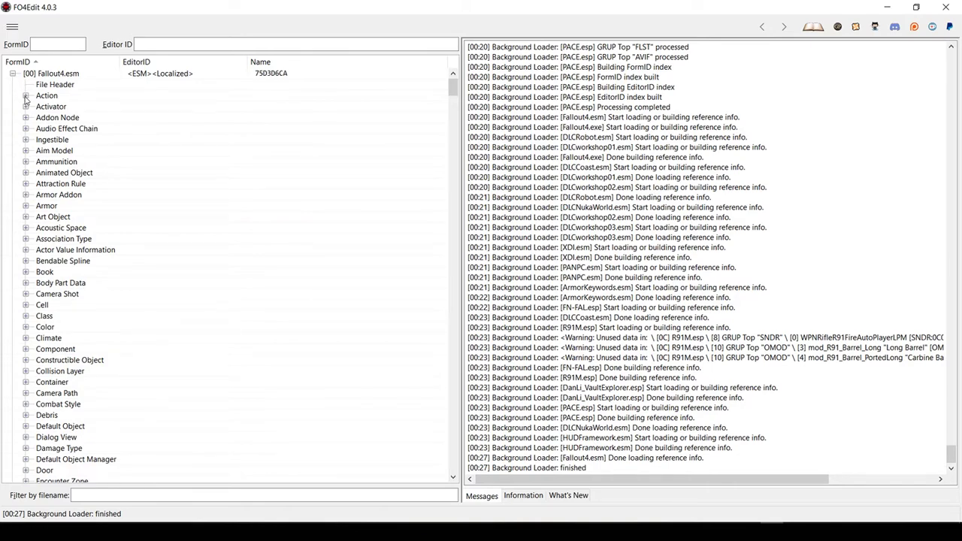
left_click(26, 96)
left_click(160, 141)
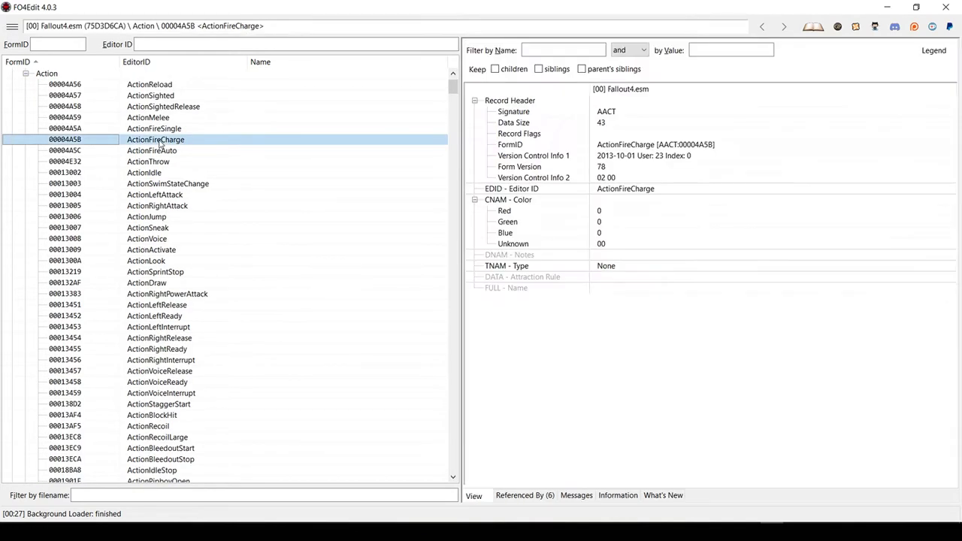
left_click(160, 173)
left_click(155, 193)
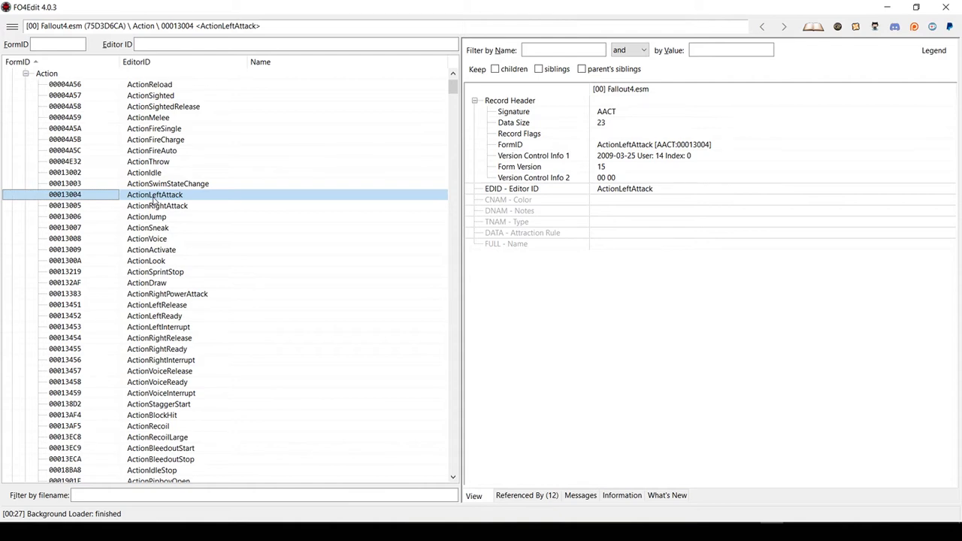
- Compare the FormIDs and details of several Action records, including ActionReload, ActionMelee, ActionSightedRelease and ActionThrow, ending on ActionReload
scroll(194, 202, "up", 1)
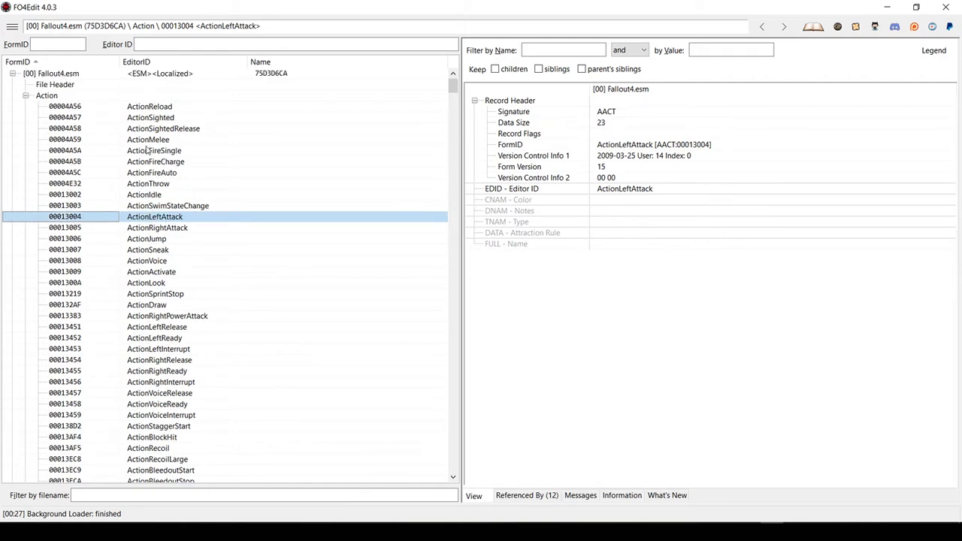
left_click(69, 109)
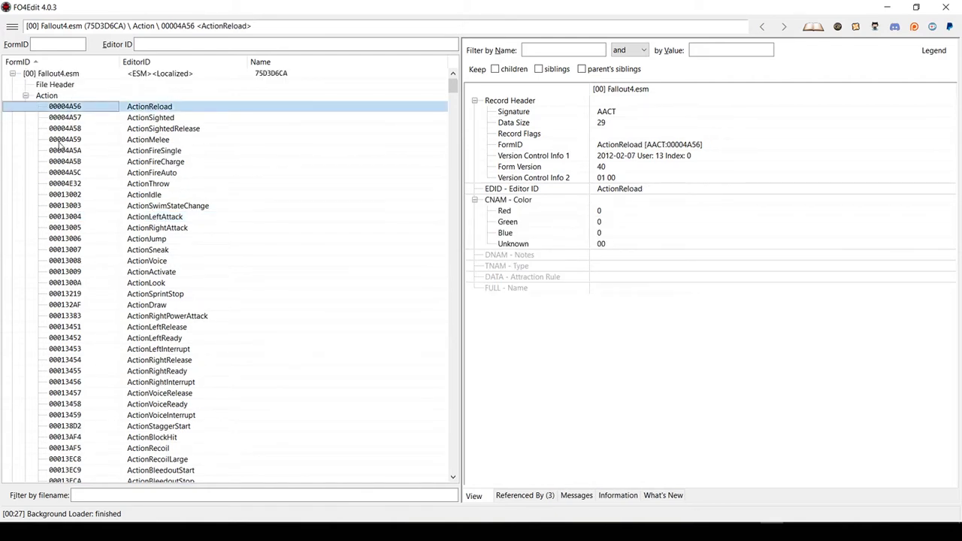
left_click(59, 142)
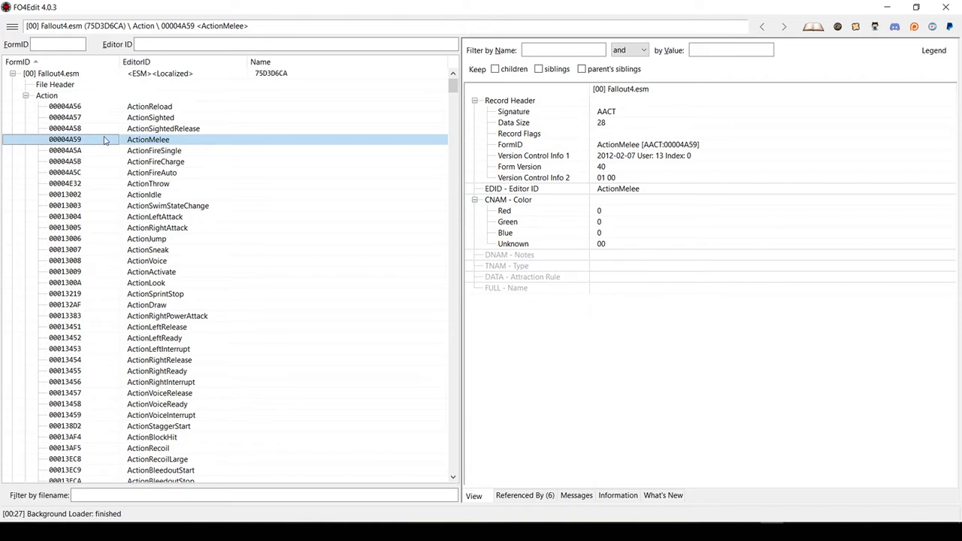
left_click(133, 219)
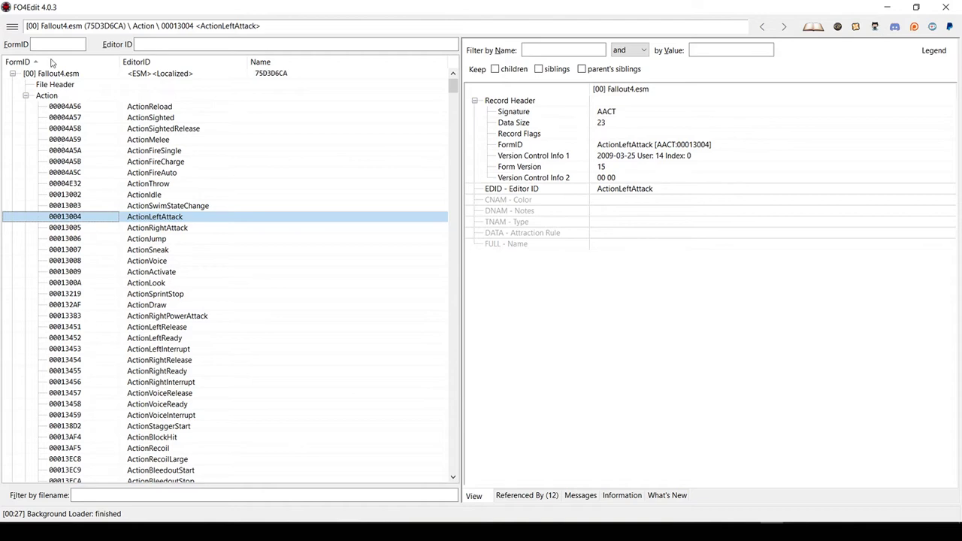
left_click(73, 108)
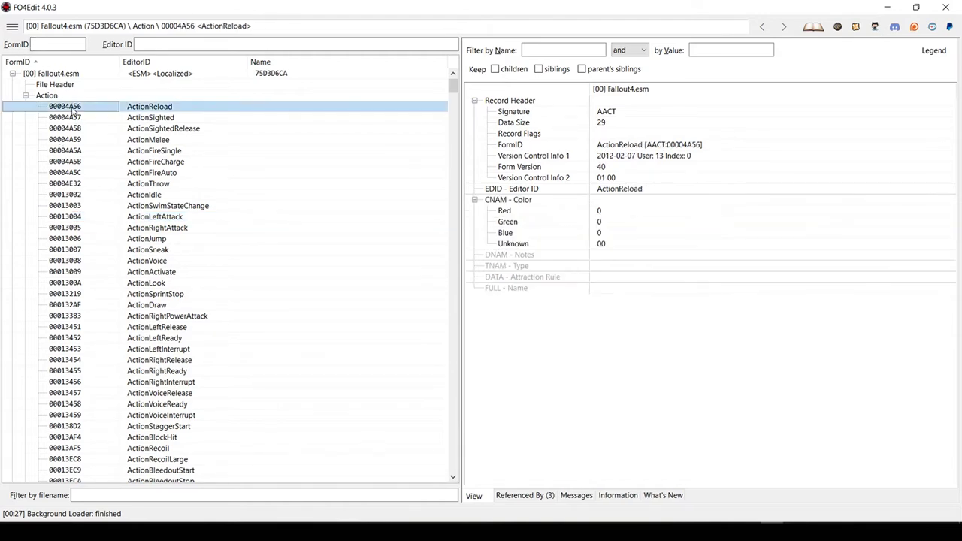
left_click(70, 119)
left_click(71, 129)
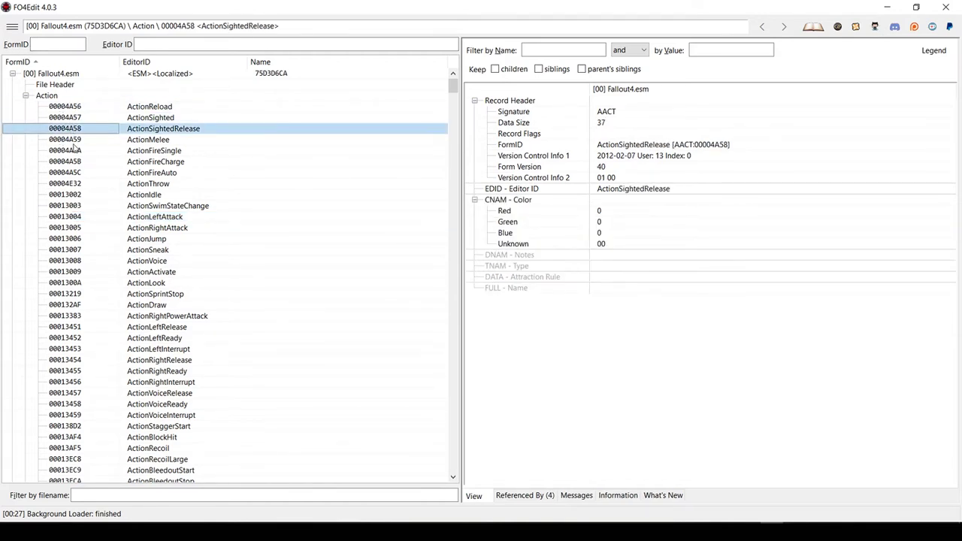
left_click(71, 142)
left_click(75, 163)
left_click(74, 187)
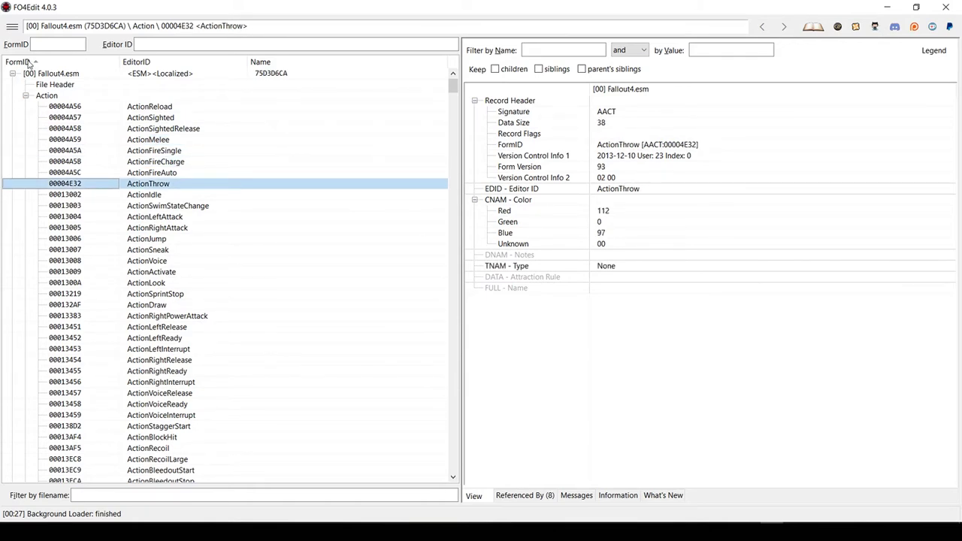
left_click(67, 118)
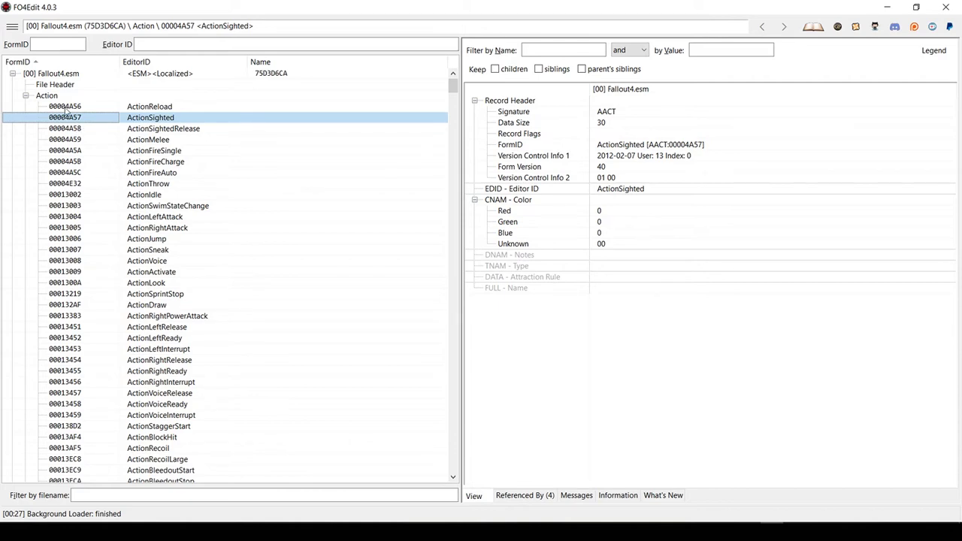
left_click(66, 109)
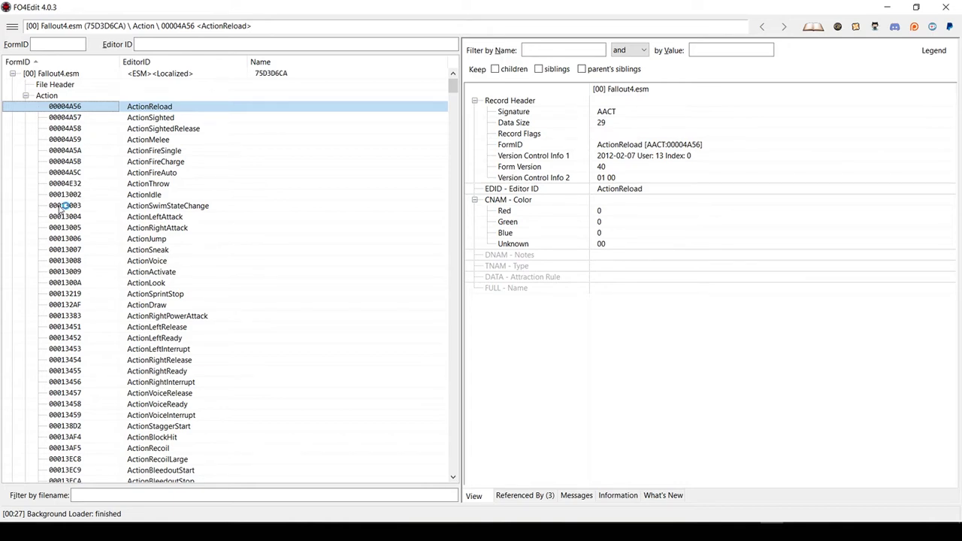
- Look through the FormIDs and Editor IDs in the Action group, then view the ActionFireAuto record
scroll(64, 207, "down", 7)
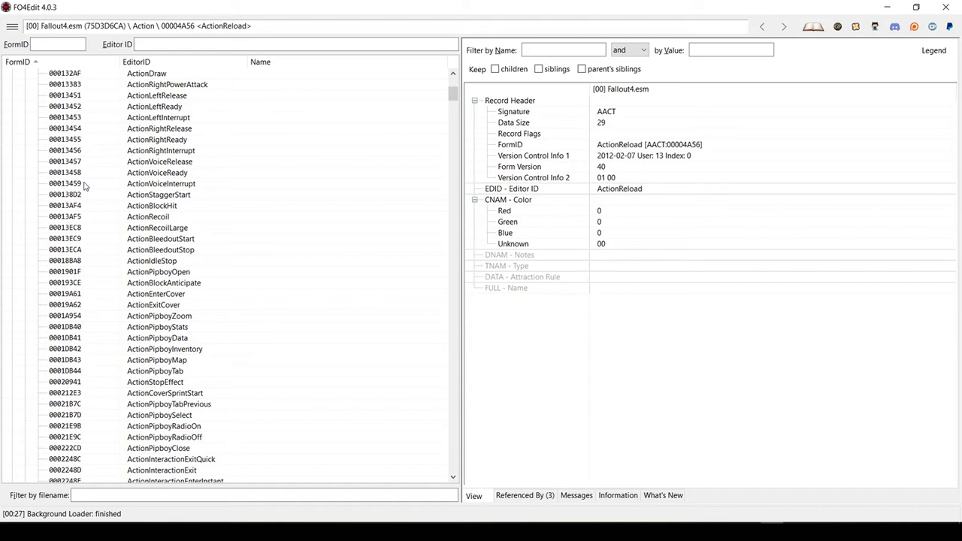
scroll(83, 185, "down", 3)
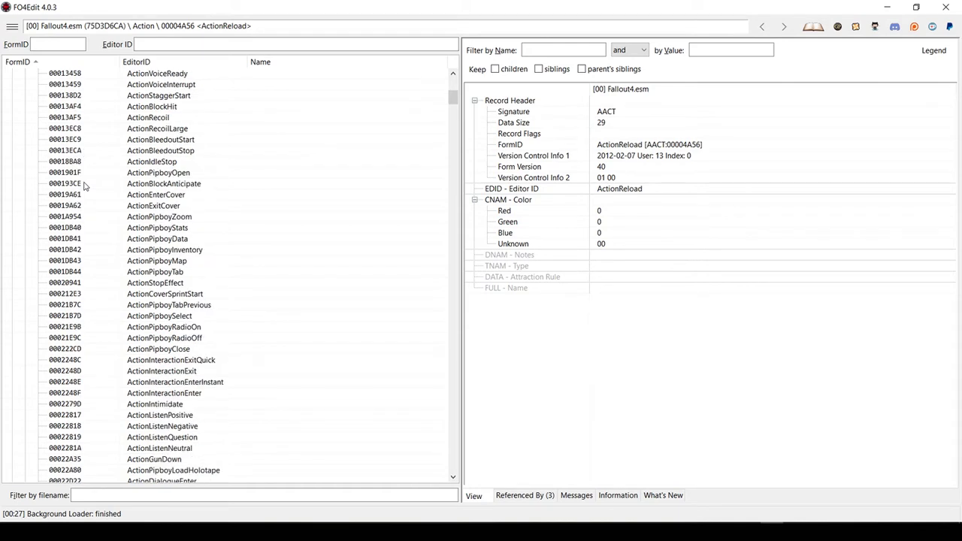
scroll(83, 185, "up", 7)
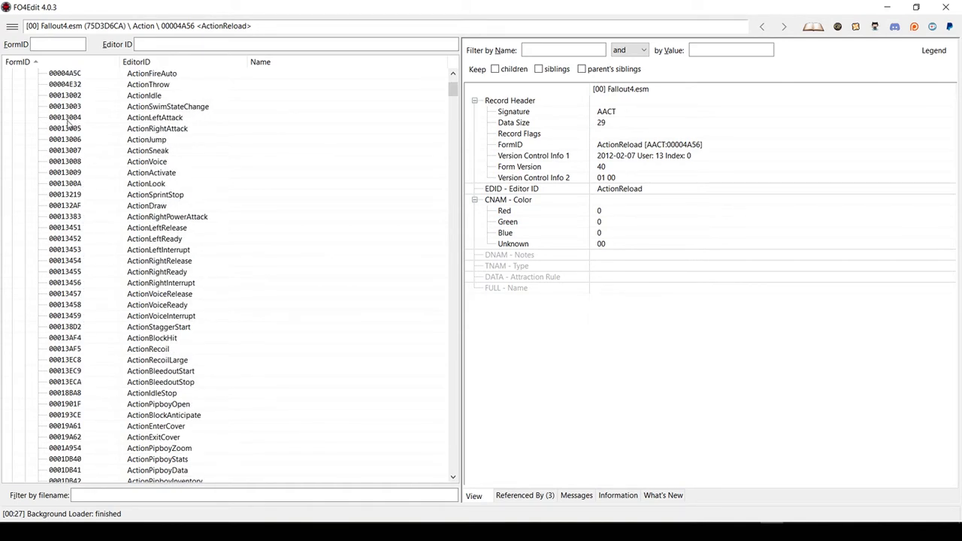
scroll(69, 127, "down", 20)
scroll(69, 134, "down", 4)
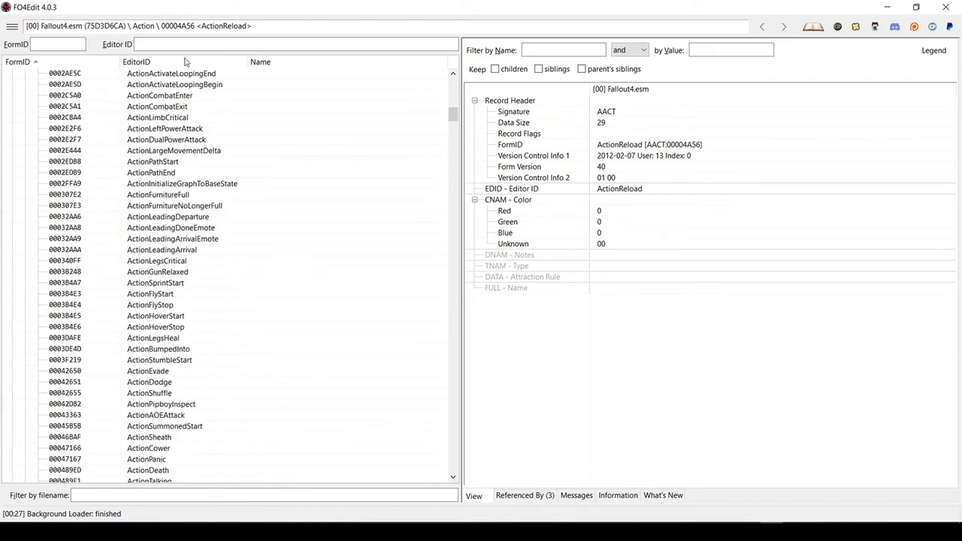
left_click_drag(454, 114, 453, 83)
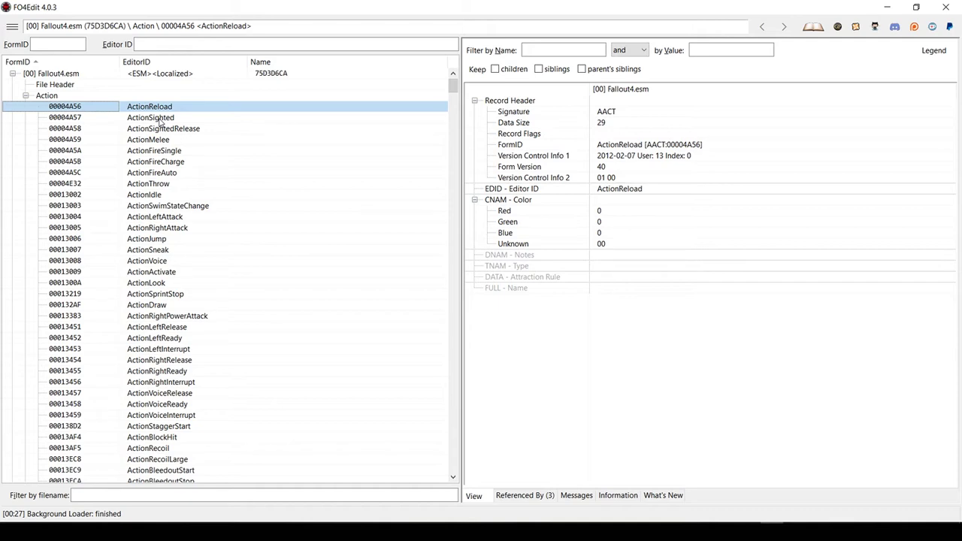
left_click(153, 173)
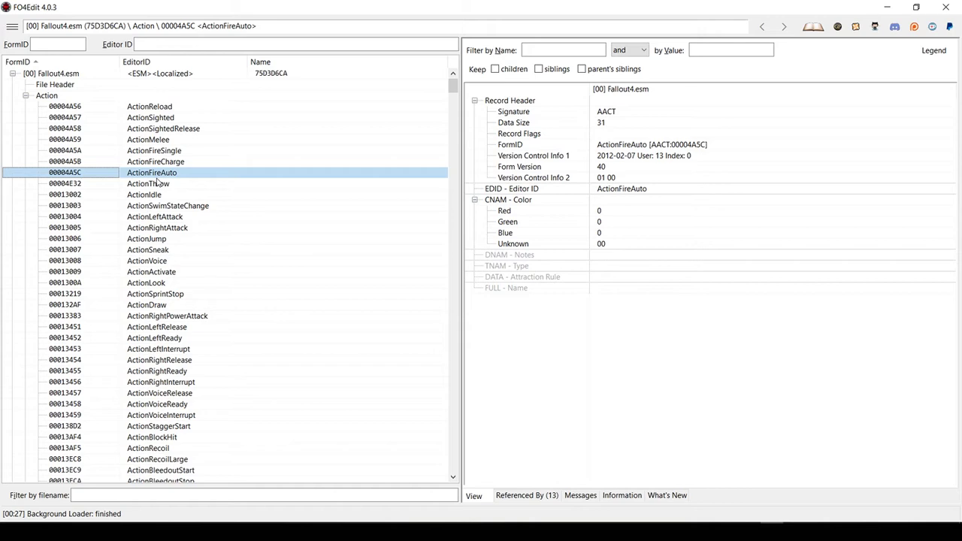
- Collapse the Action group and look through the record categories of Fallout4.esm
left_click(25, 97)
scroll(36, 209, "down", 1)
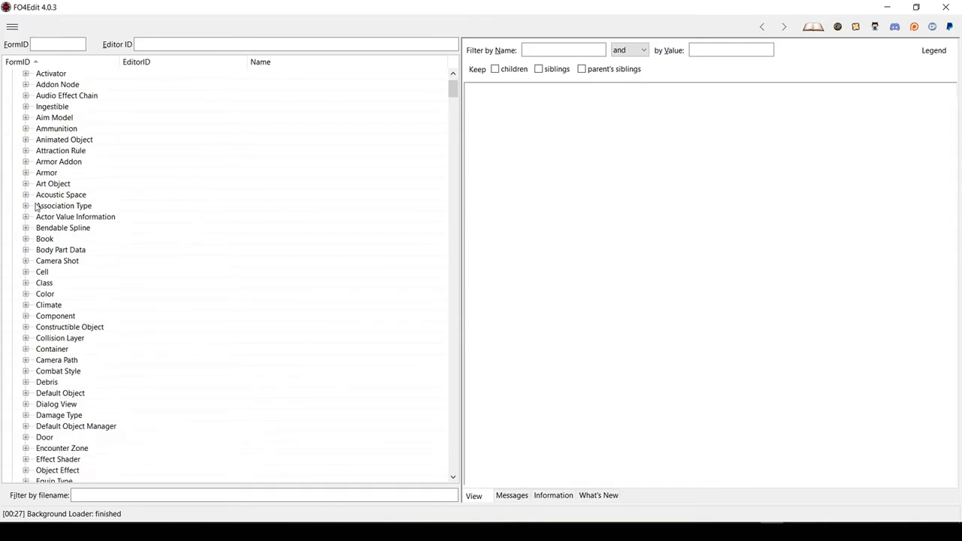
scroll(56, 167, "down", 6)
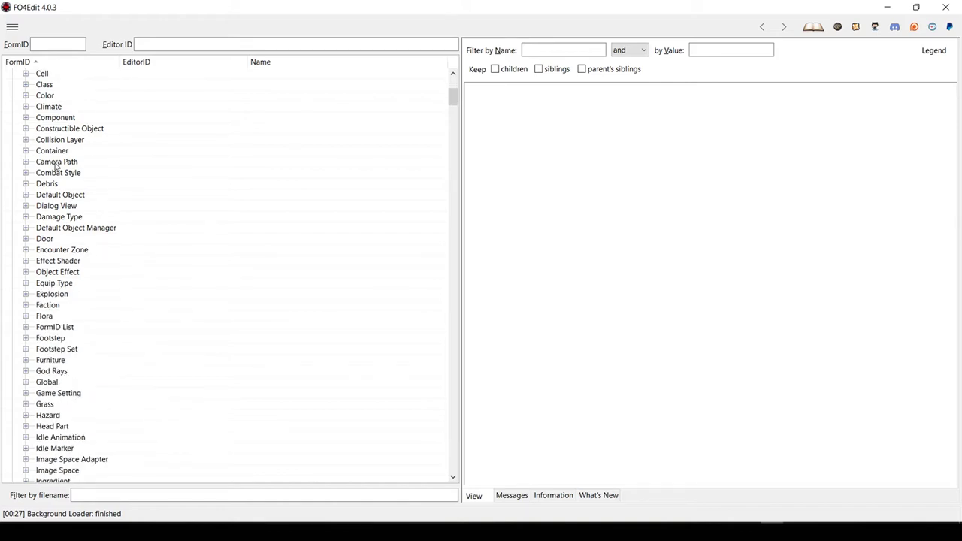
scroll(56, 167, "down", 5)
scroll(55, 166, "up", 12)
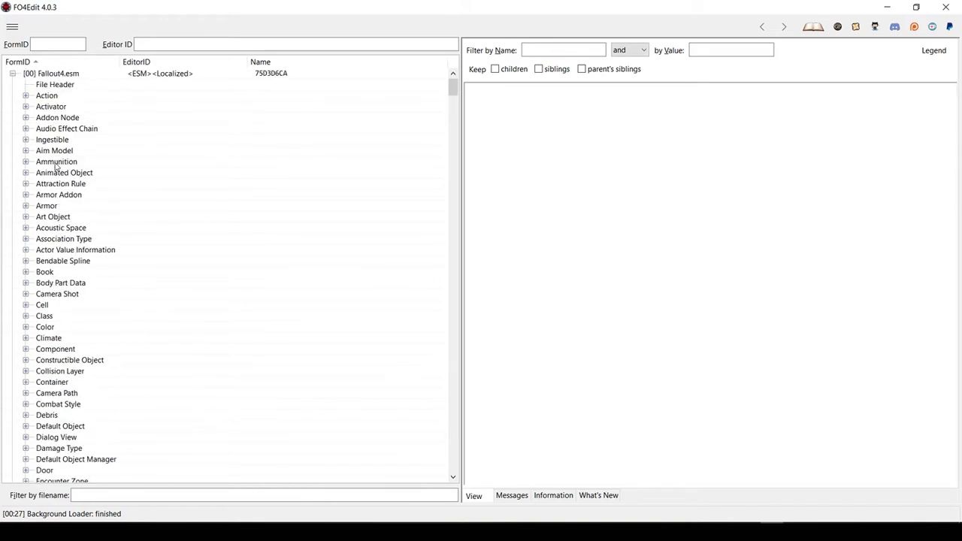
scroll(55, 167, "down", 14)
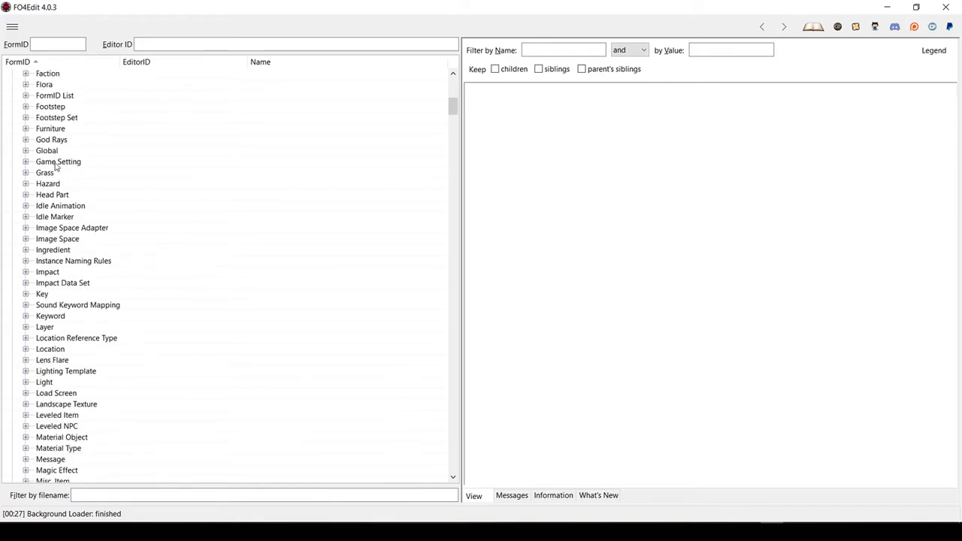
scroll(55, 167, "down", 4)
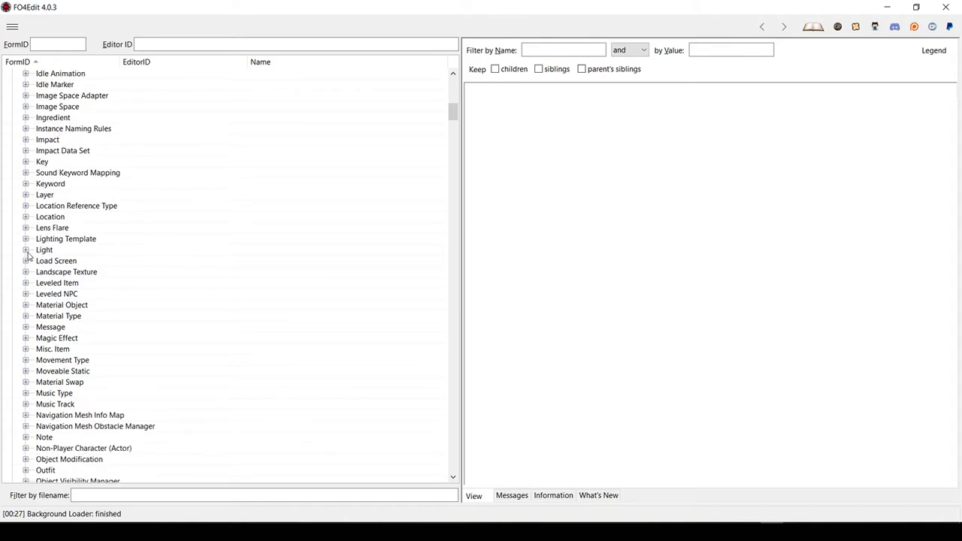
- Expand the Non-Player Character (Actor) group, view the BeckyFallon record and widen the record details area
scroll(28, 256, "down", 1)
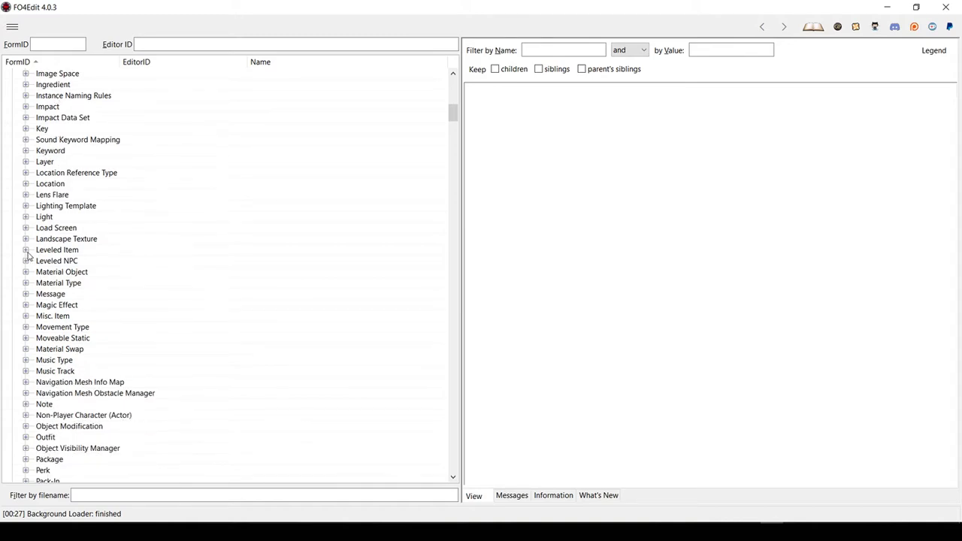
left_click(25, 415)
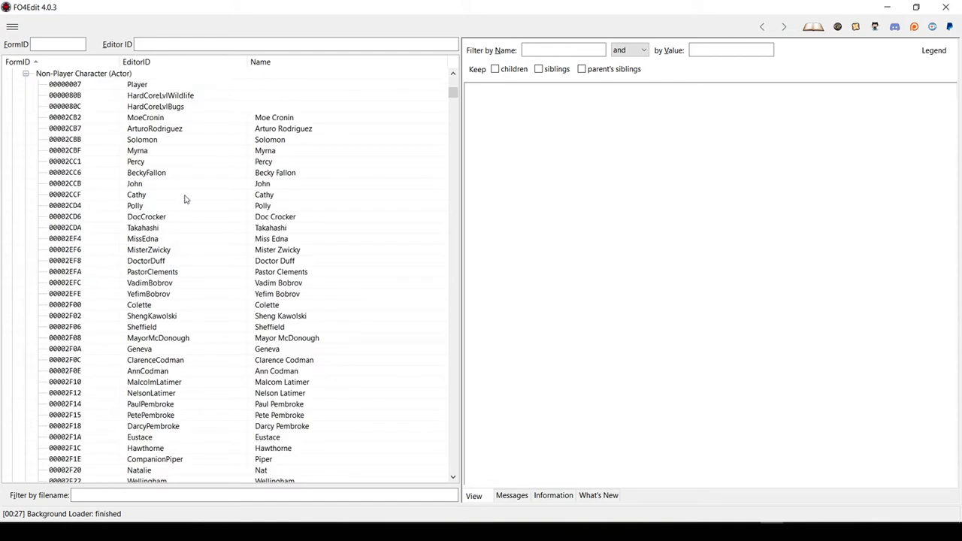
left_click(273, 175)
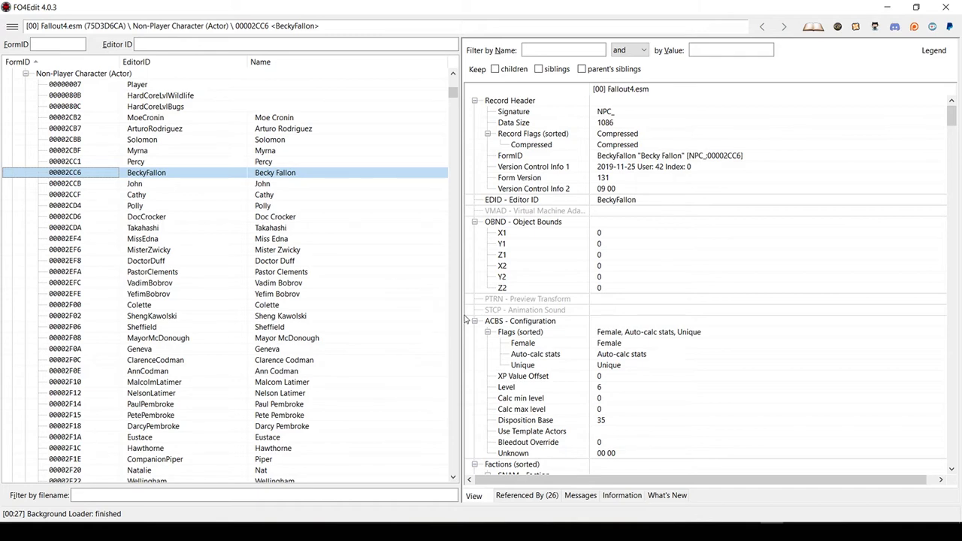
left_click_drag(461, 319, 332, 316)
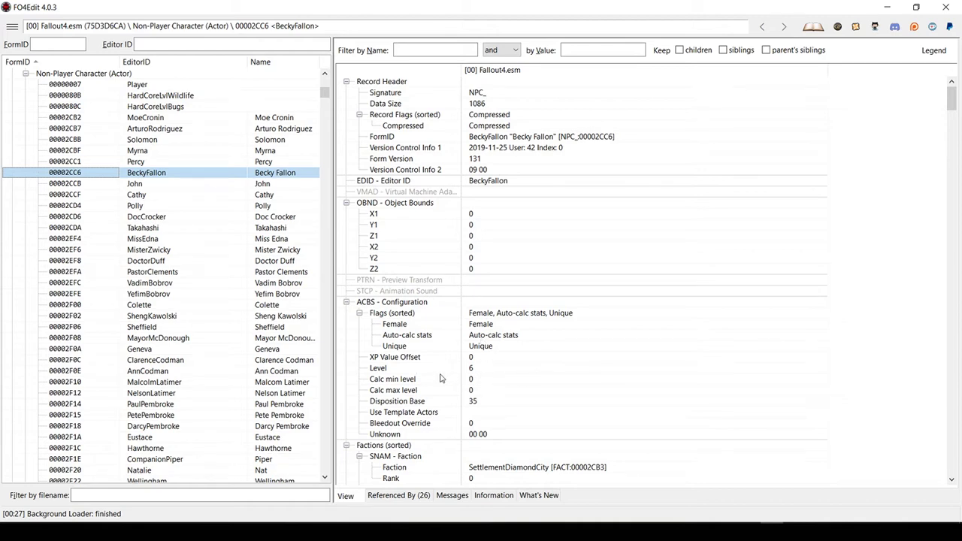
- Examine the configuration flags, factions, voice, race and actor value properties of the BeckyFallon record
scroll(524, 361, "down", 4)
scroll(524, 362, "down", 2)
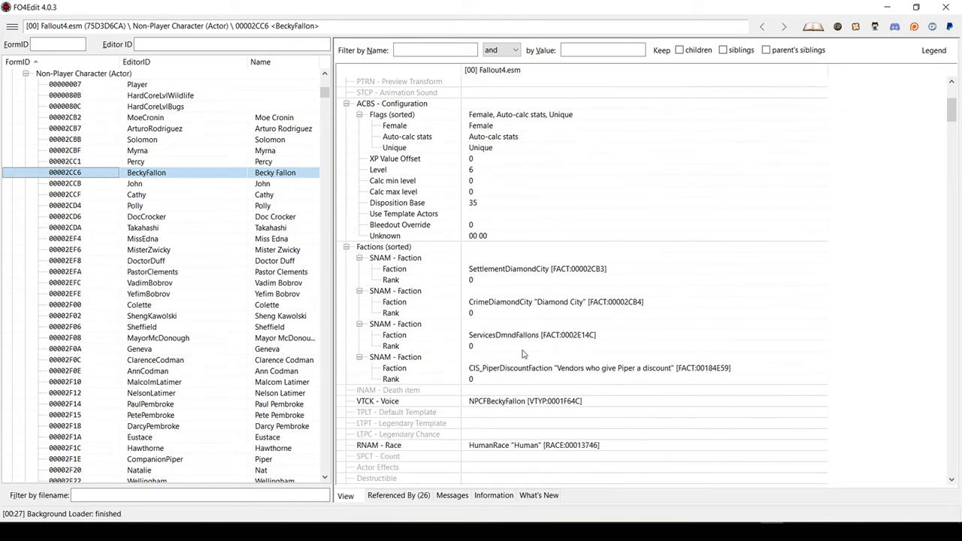
scroll(547, 348, "down", 4)
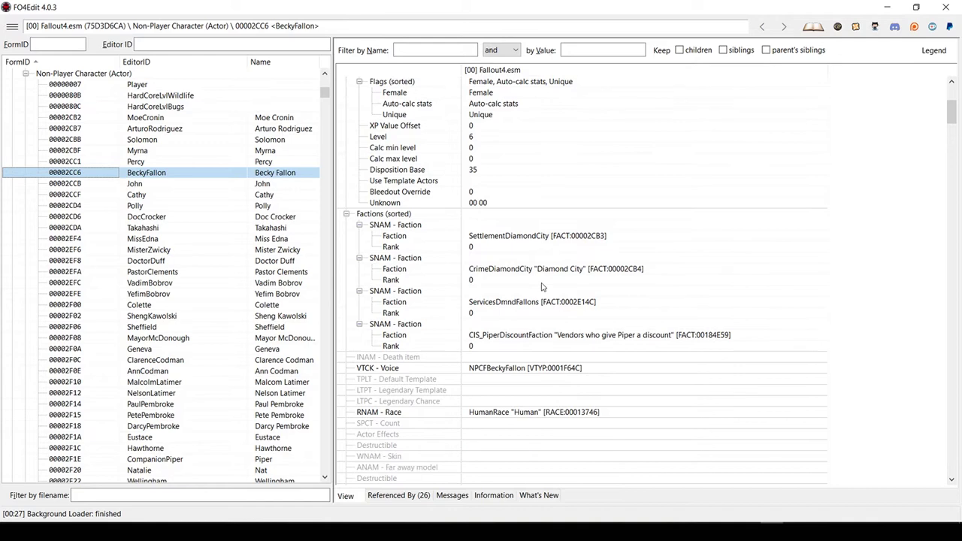
scroll(541, 287, "down", 9)
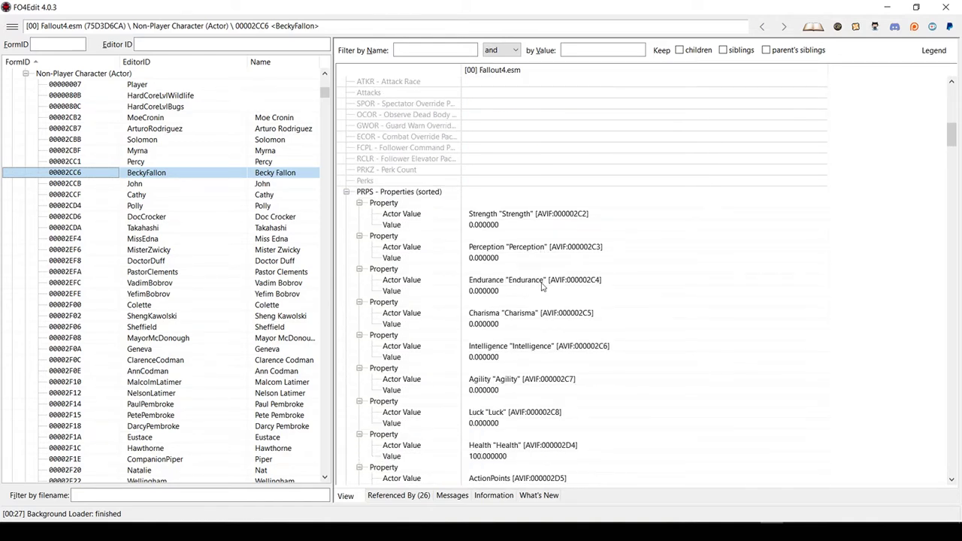
scroll(541, 287, "down", 1)
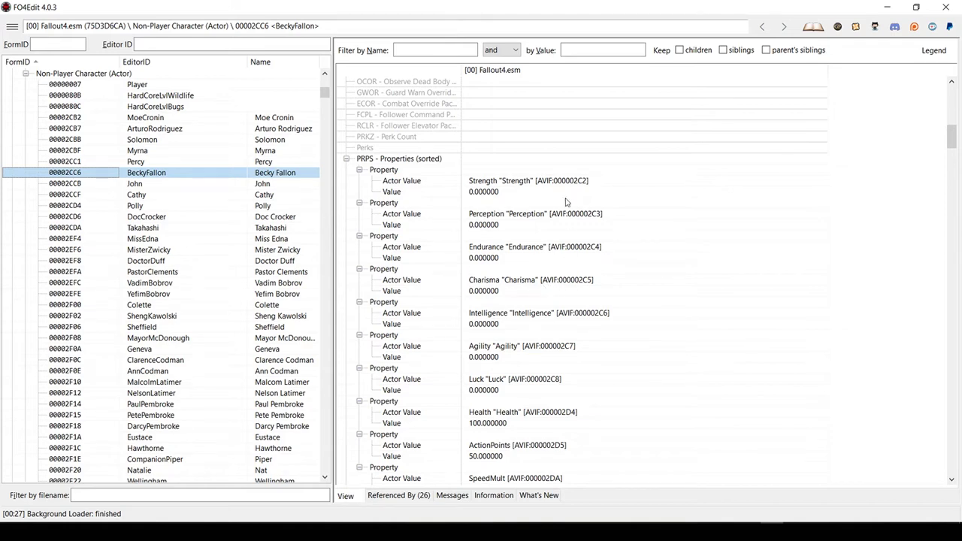
scroll(648, 279, "down", 1)
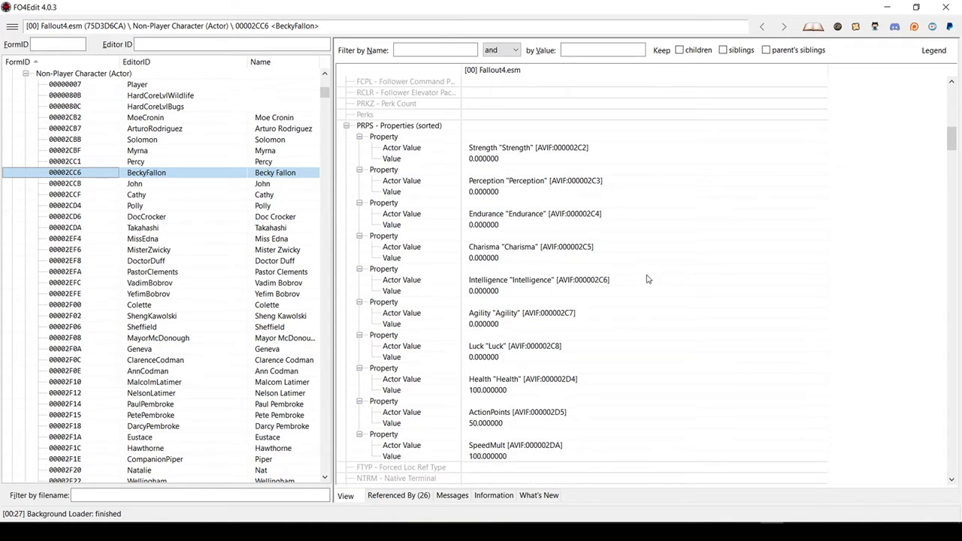
scroll(436, 370, "down", 1)
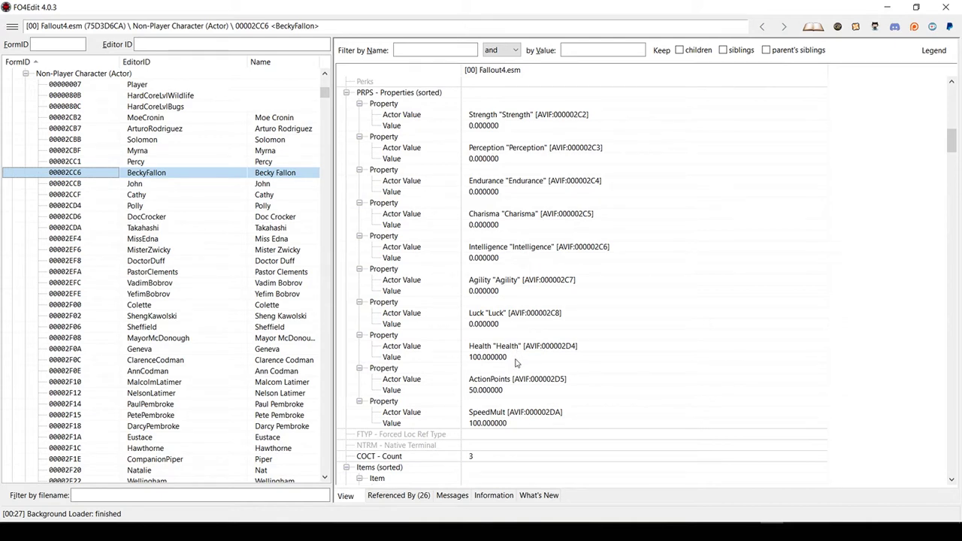
- Examine the BeckyFallon record's items, AI data, packages, keywords, head parts, morph values and face tinting layers
scroll(518, 394, "down", 6)
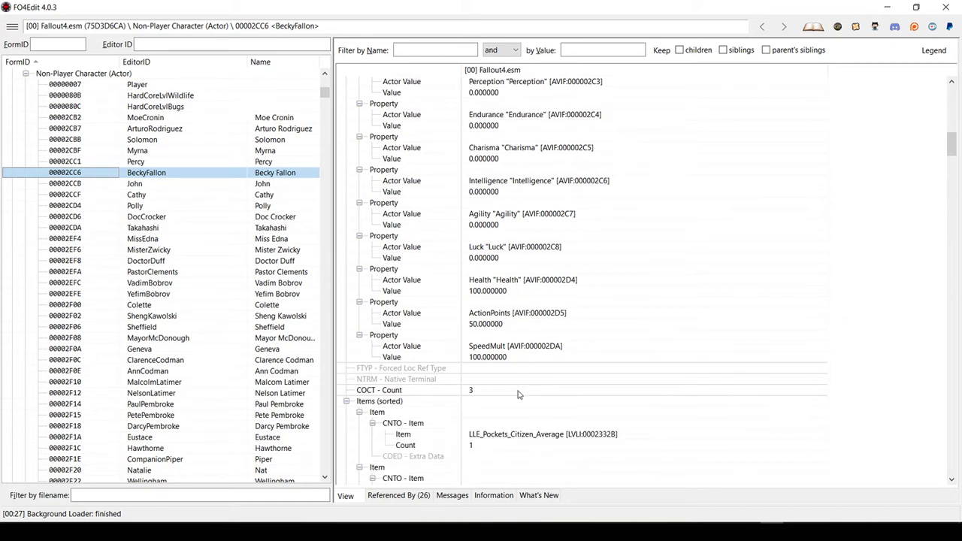
scroll(518, 394, "down", 3)
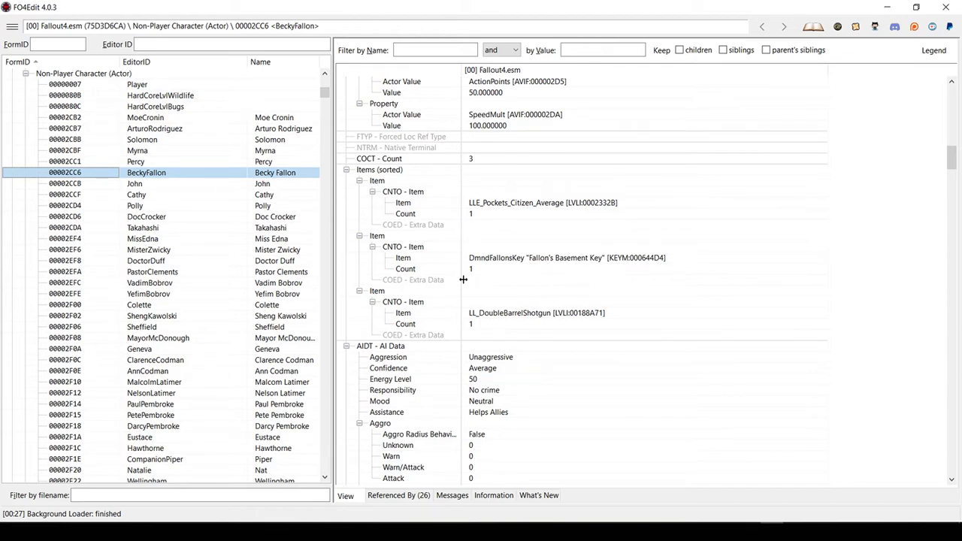
scroll(527, 248, "down", 3)
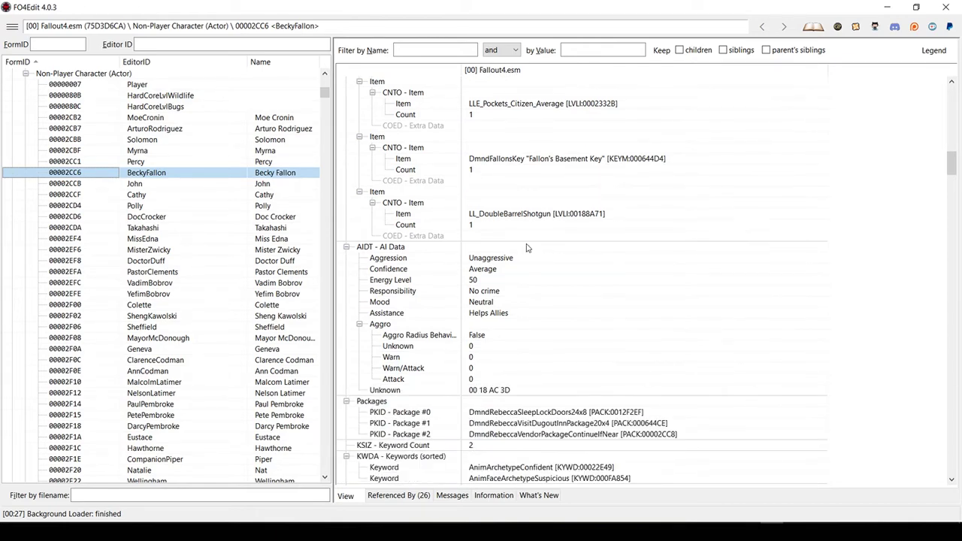
scroll(527, 248, "down", 12)
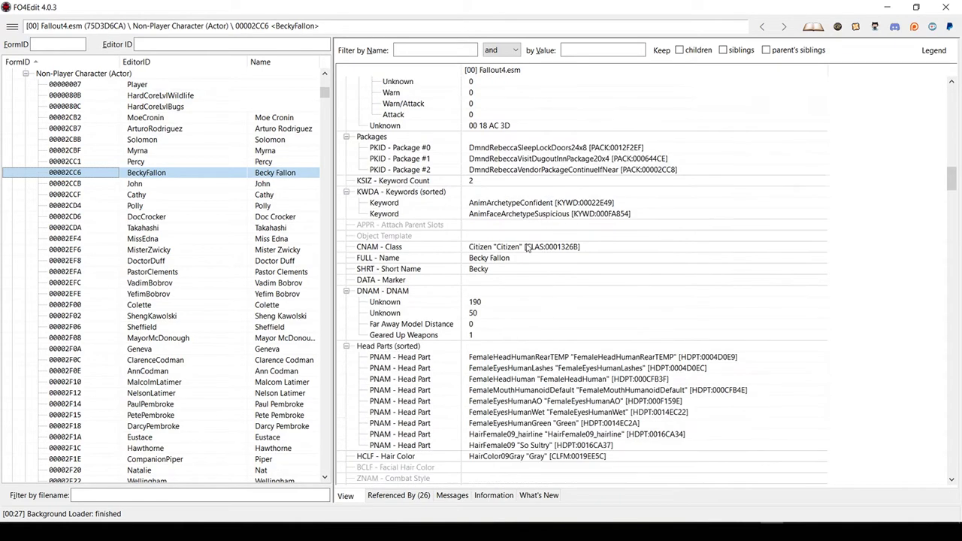
scroll(527, 248, "down", 9)
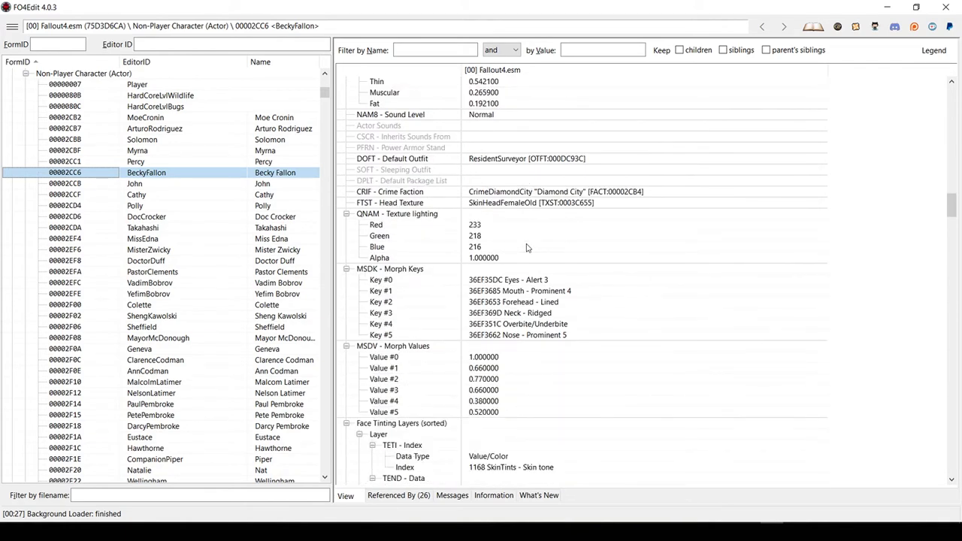
scroll(527, 248, "down", 15)
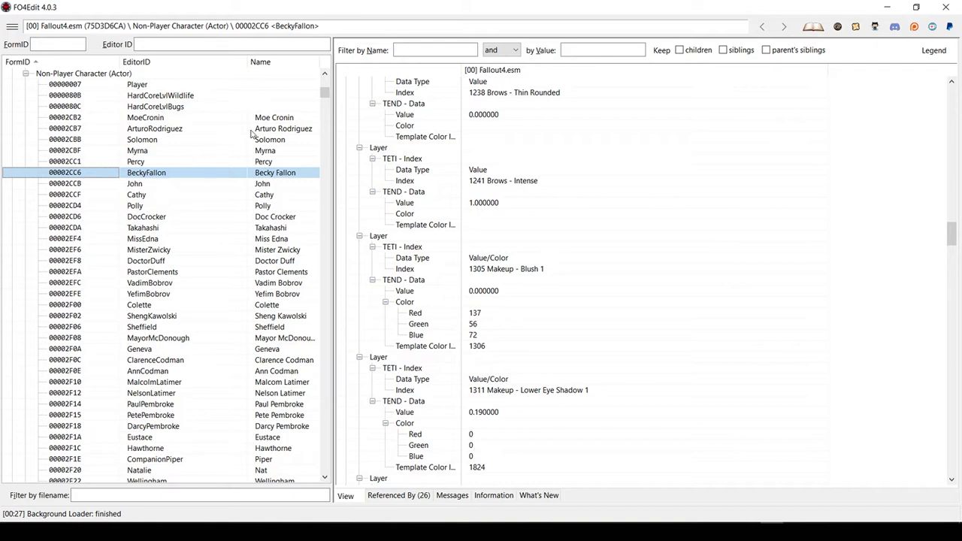
scroll(603, 251, "down", 4)
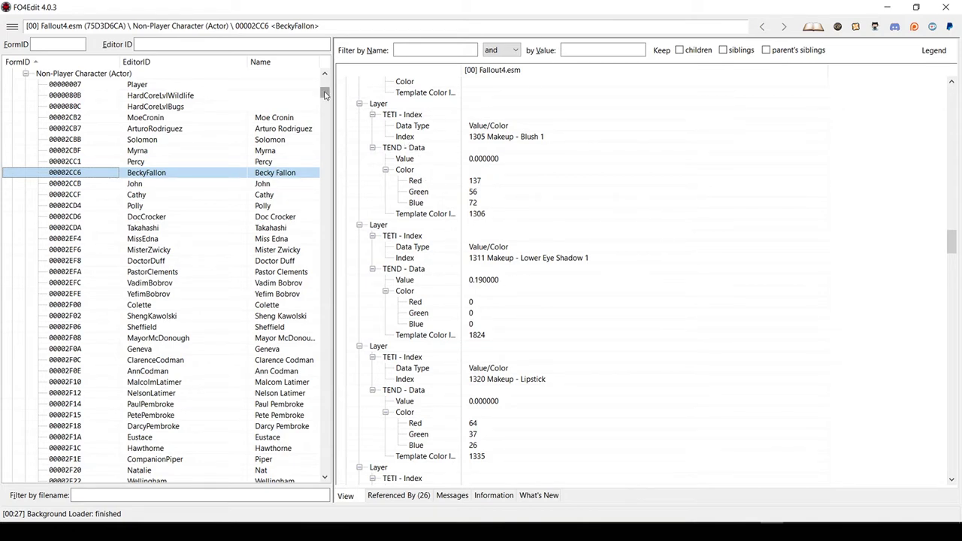
- Collapse the Non-Player Character (Actor) group and expand the Commonwealth record in the Worldspace group of Fallout4.esm
left_click_drag(326, 93, 325, 90)
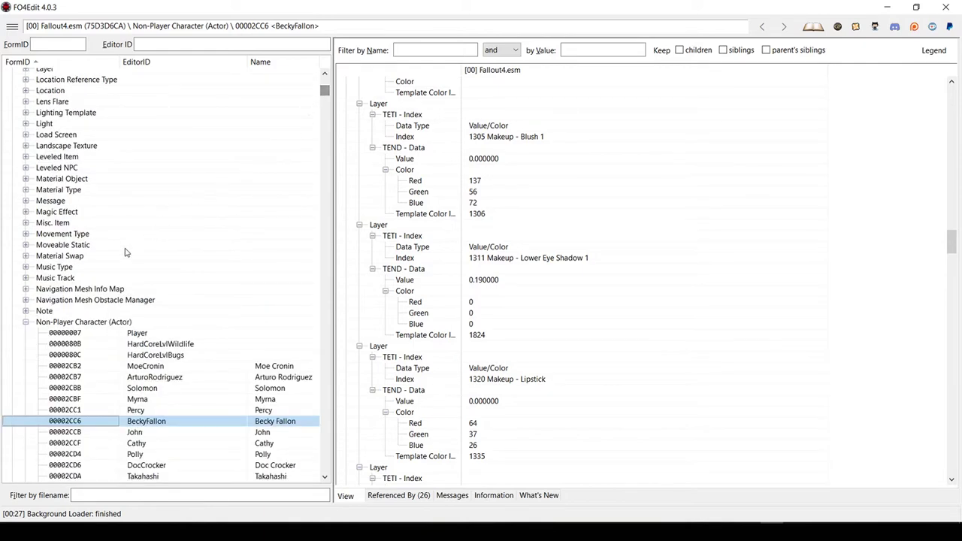
left_click(26, 322)
scroll(67, 297, "down", 7)
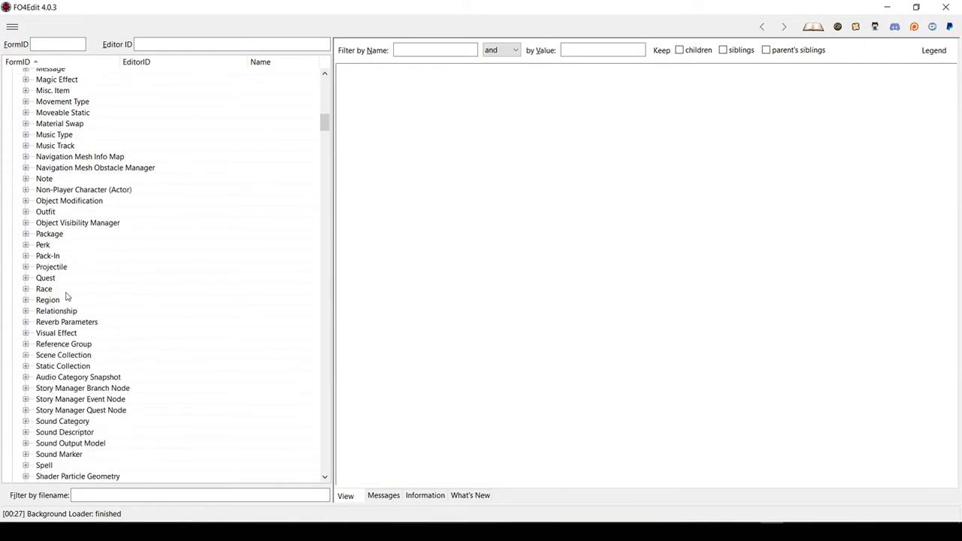
scroll(67, 296, "down", 6)
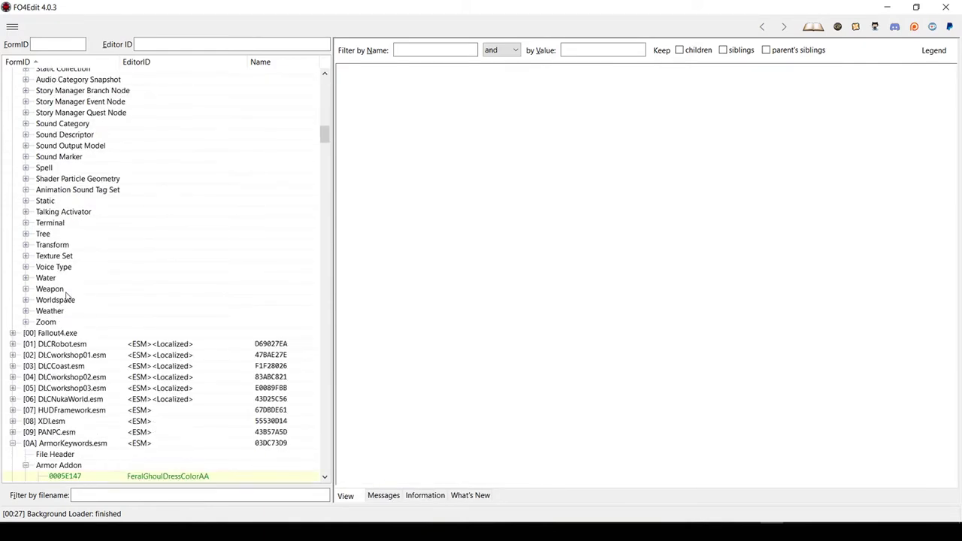
left_click(26, 300)
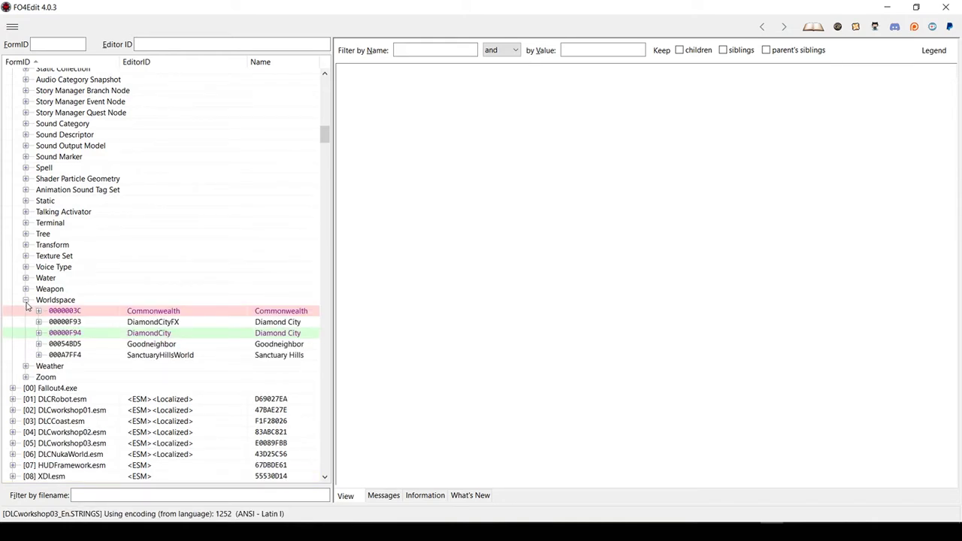
left_click(39, 312)
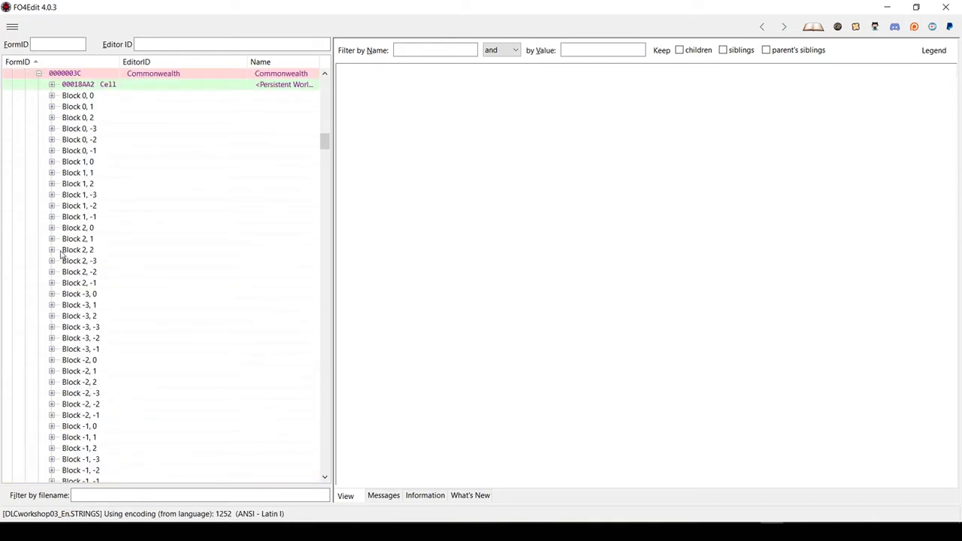
- Expand the Persistent group of the Commonwealth's cell 00018AA2 and look through its placed objects
left_click(51, 85)
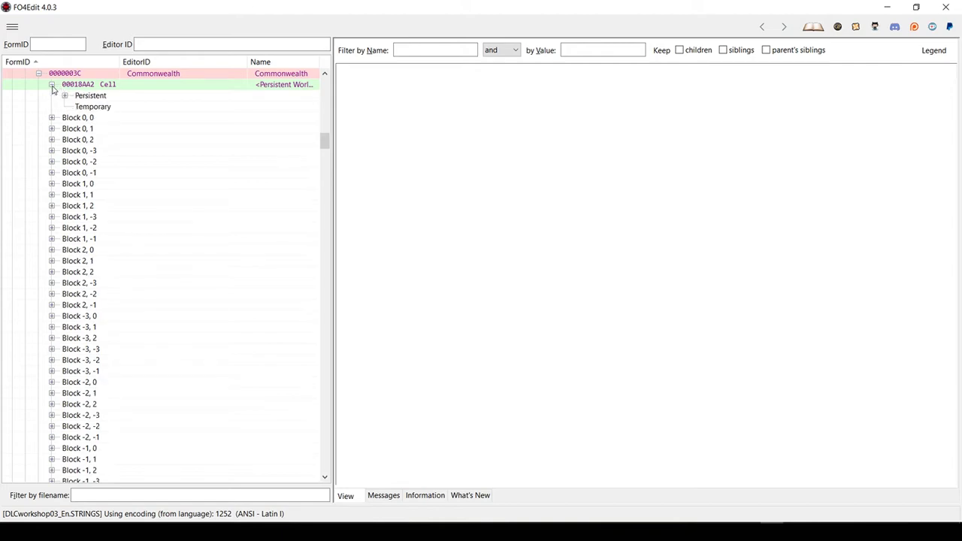
left_click(65, 96)
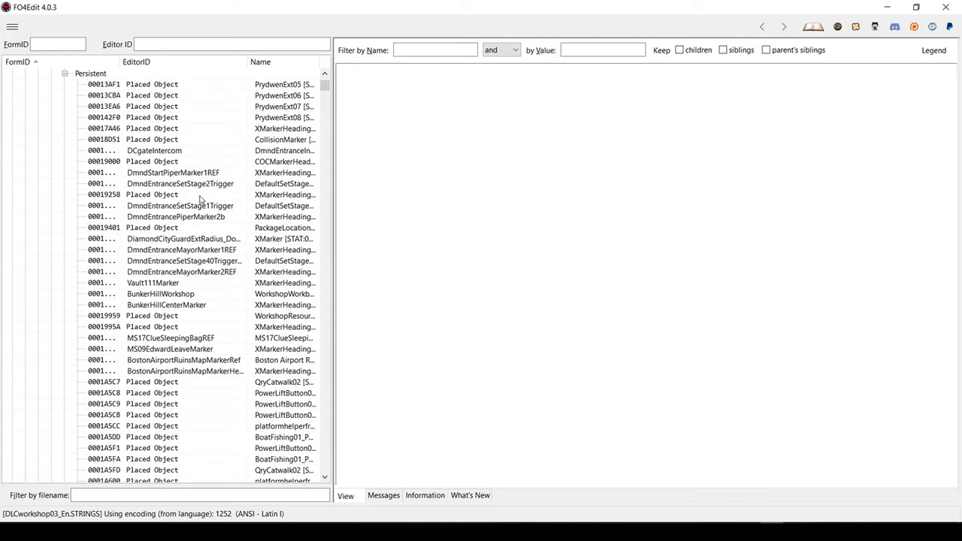
scroll(201, 199, "down", 2)
scroll(201, 198, "down", 13)
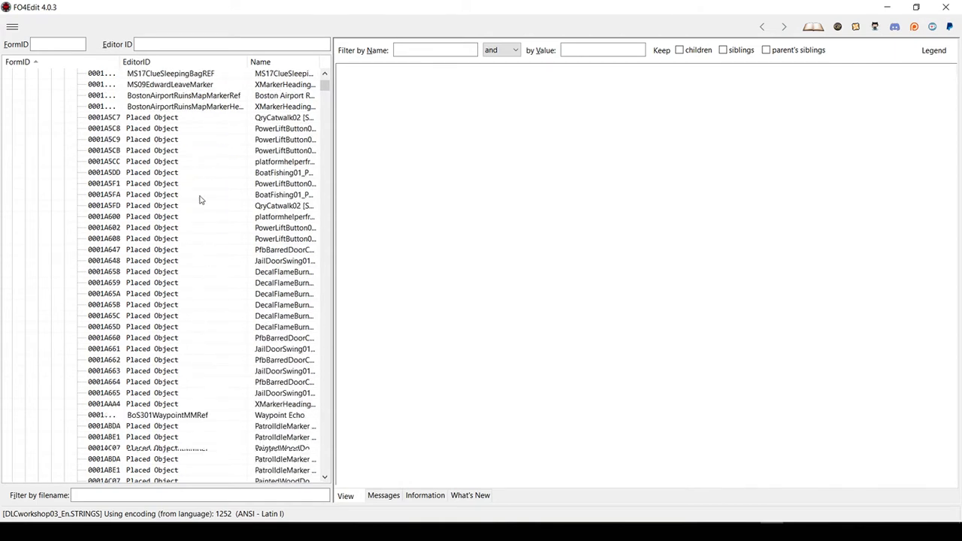
scroll(201, 198, "up", 19)
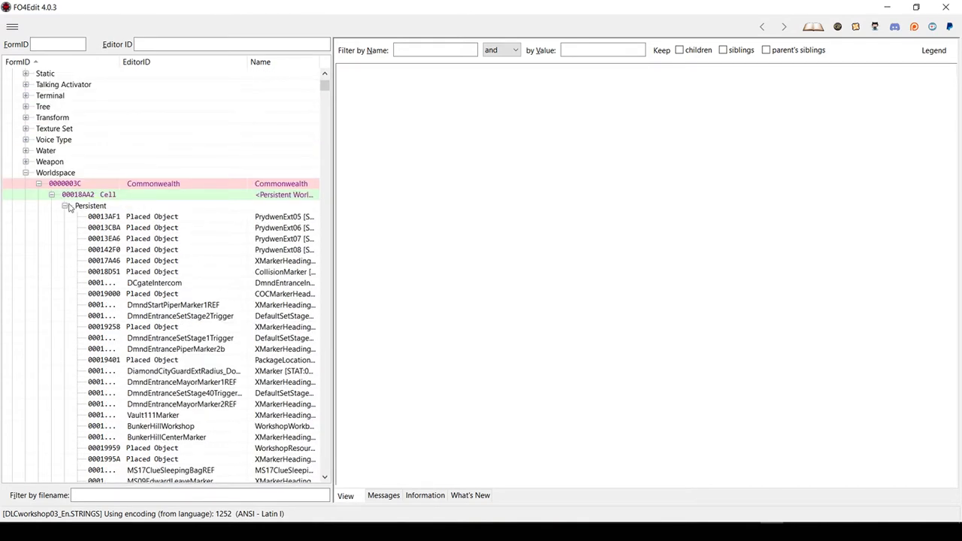
- Collapse the Persistent group and expand Block 0, 0 of the Commonwealth down to the cells of Sub-Block 0, 0
left_click(66, 206)
left_click(79, 218)
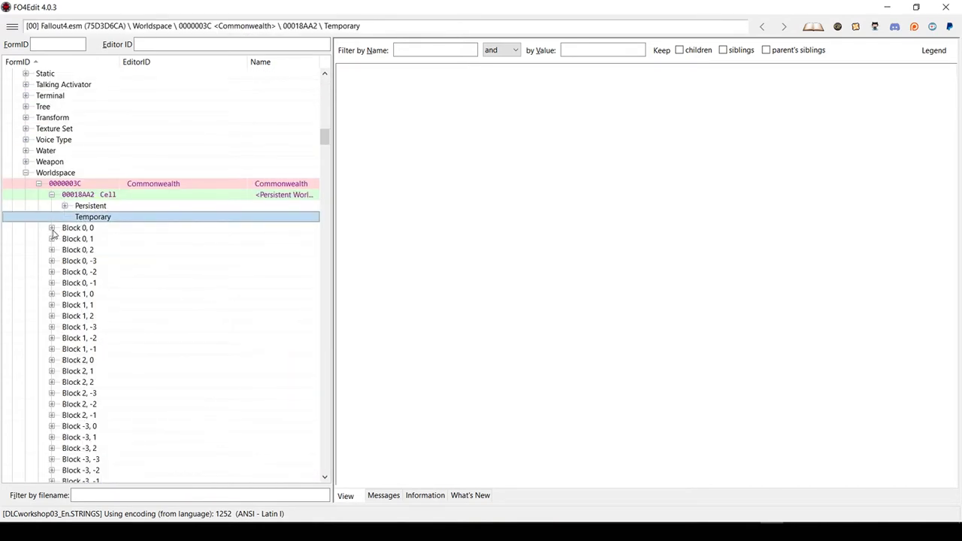
left_click(52, 229)
left_click(65, 240)
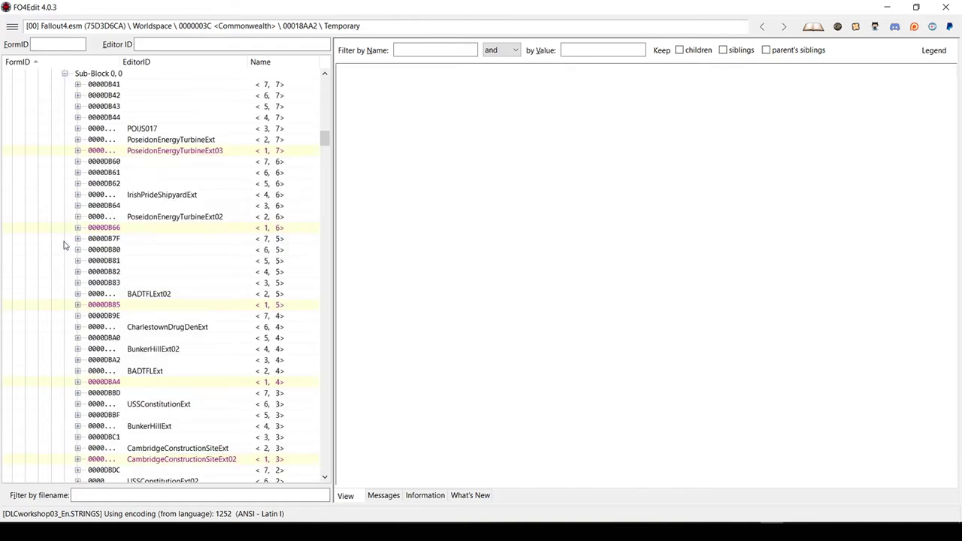
- Expand the BunkerHillExt cell and its Temporary group, and view the BunkerHillExt cell record
left_click(79, 427)
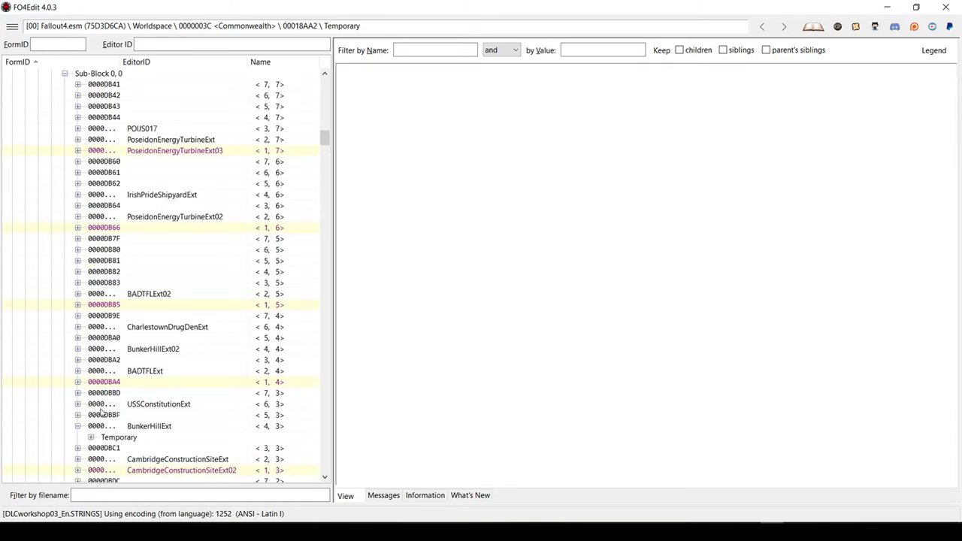
left_click(91, 438)
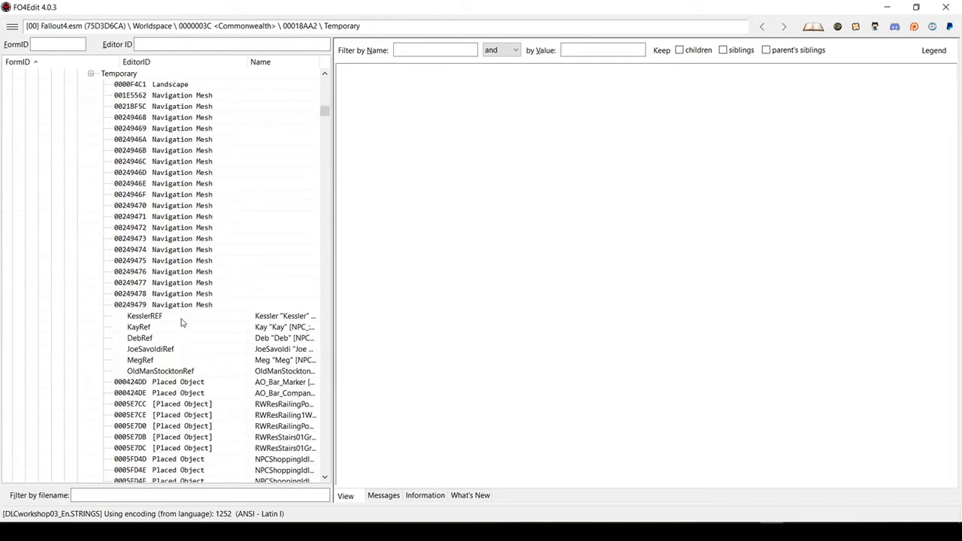
scroll(180, 321, "up", 3)
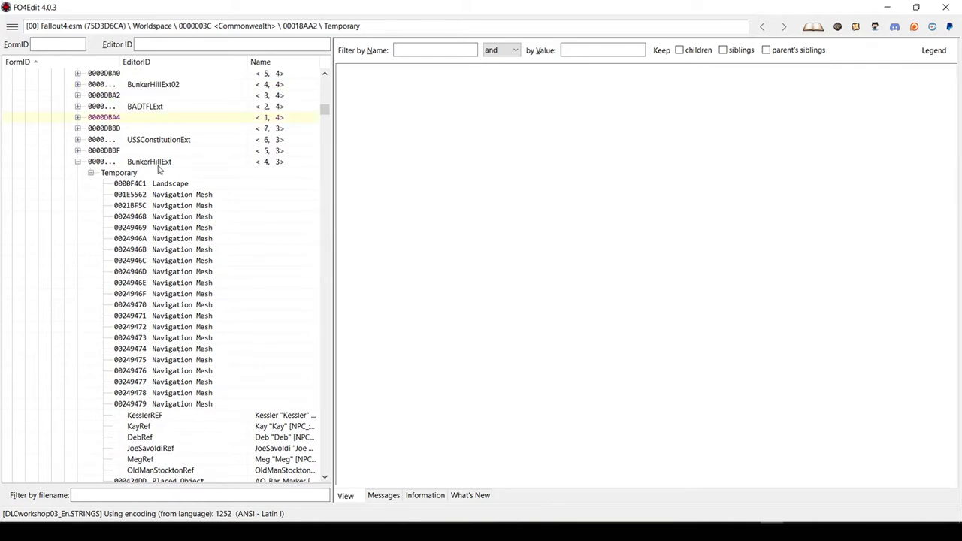
left_click(154, 163)
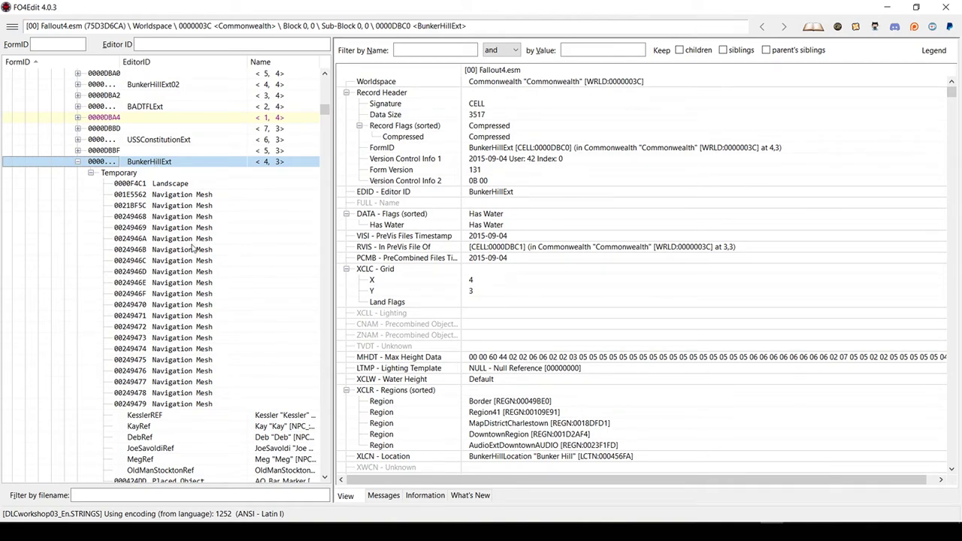
- Look through the cells around BunkerHillExt and its temporary navigation meshes, actor references and placed objects
scroll(196, 247, "up", 7)
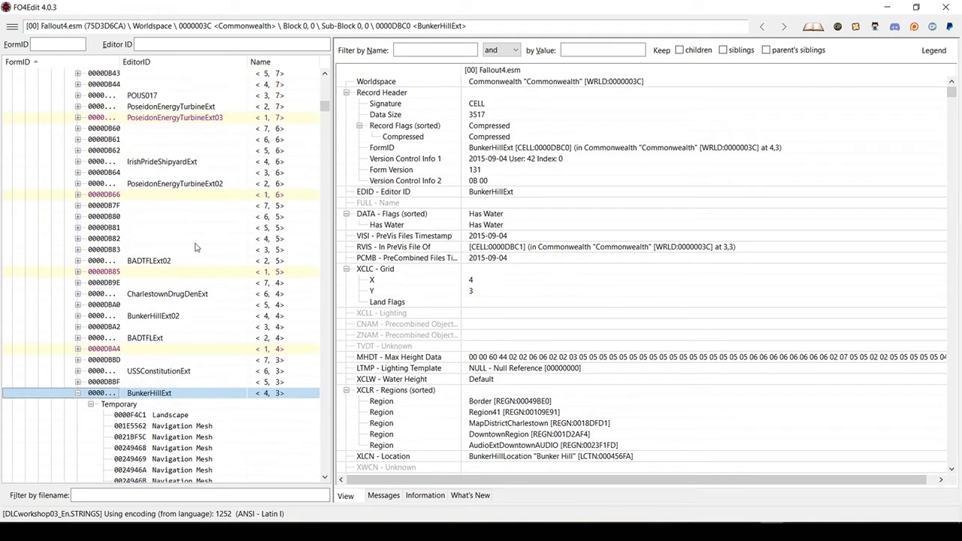
scroll(196, 247, "down", 10)
scroll(195, 246, "down", 3)
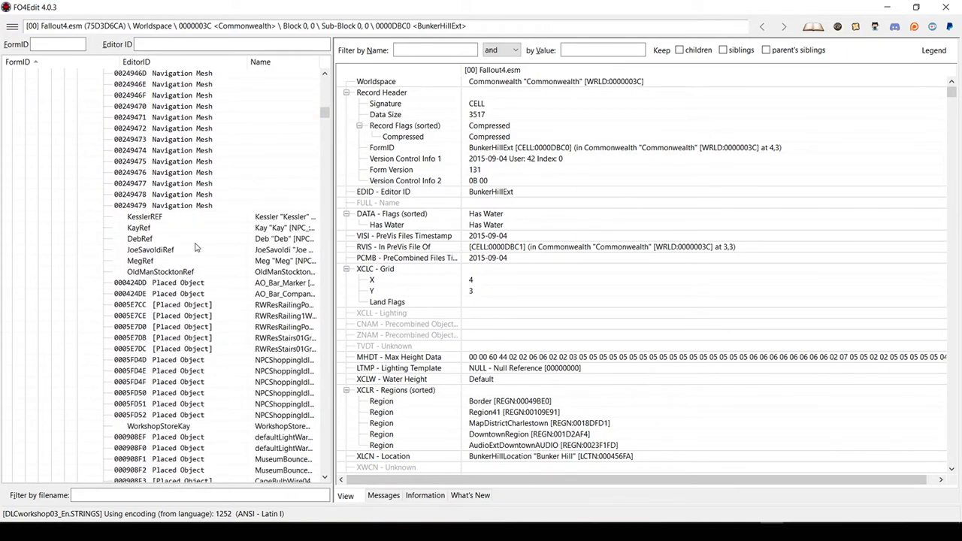
scroll(208, 187, "up", 6)
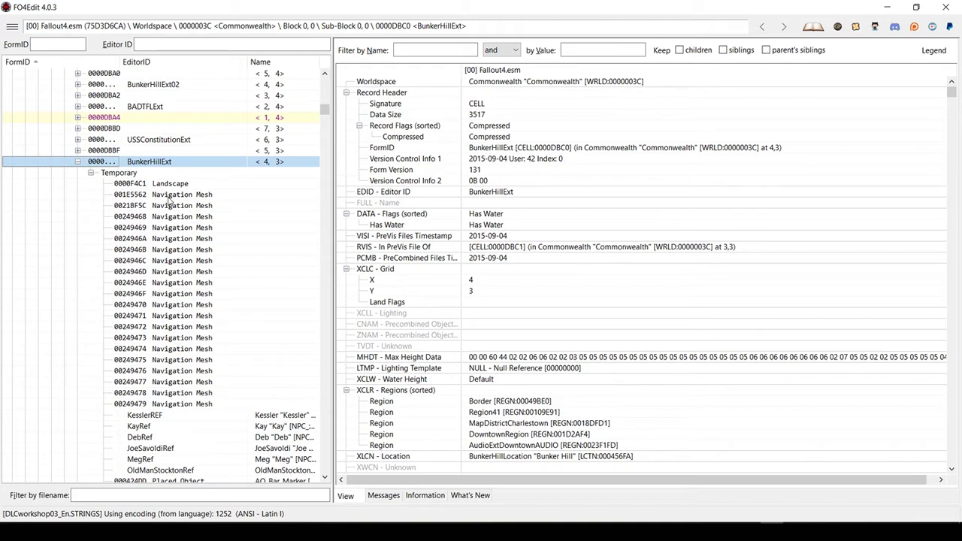
- View several navigation mesh records in BunkerHillExt's Temporary group, including 001E5562, 0021BF5C and 00249474
left_click(172, 195)
left_click(176, 216)
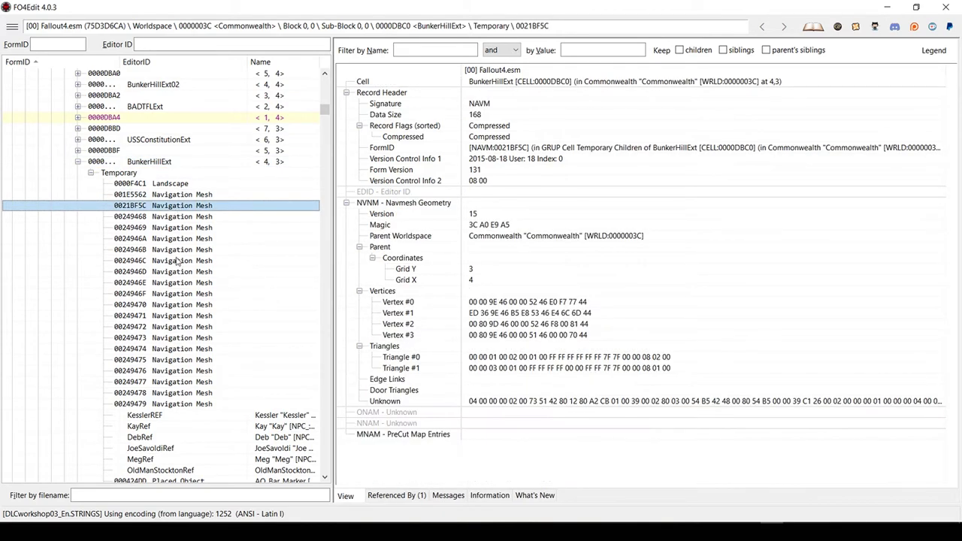
left_click(178, 261)
left_click(187, 294)
left_click(186, 316)
left_click(189, 351)
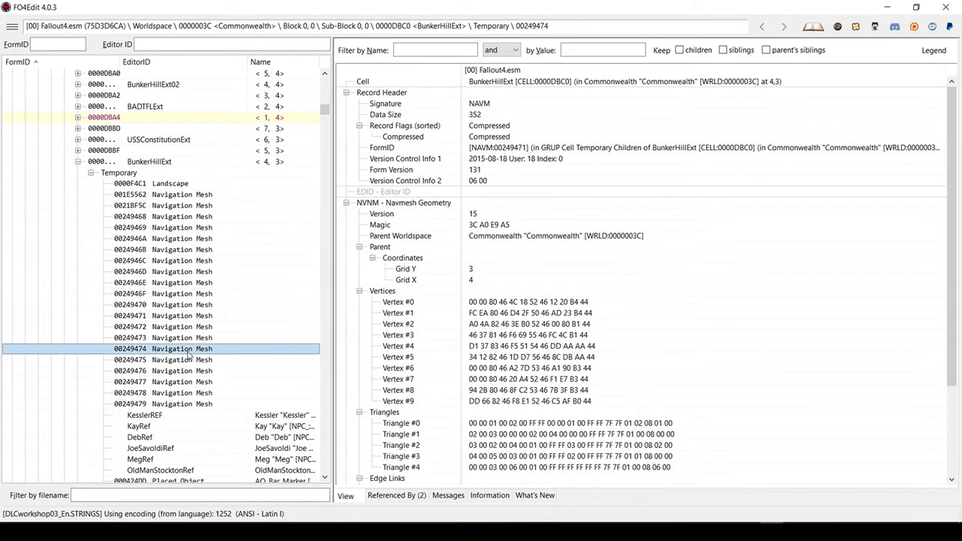
- View the actor references placed in BunkerHillExt, including KesslerREF, DebRef and JoeSavoldiRef
scroll(112, 183, "down", 5)
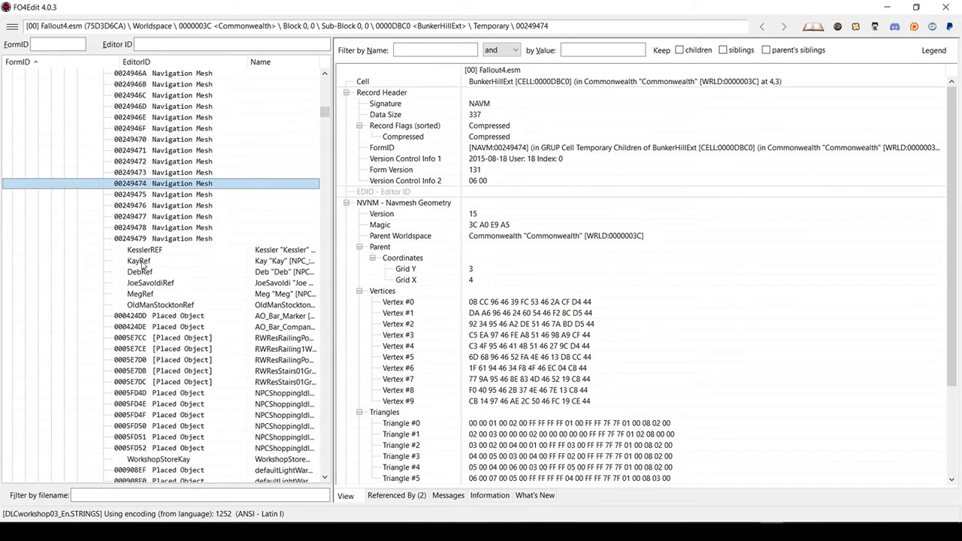
left_click(144, 264)
left_click(143, 250)
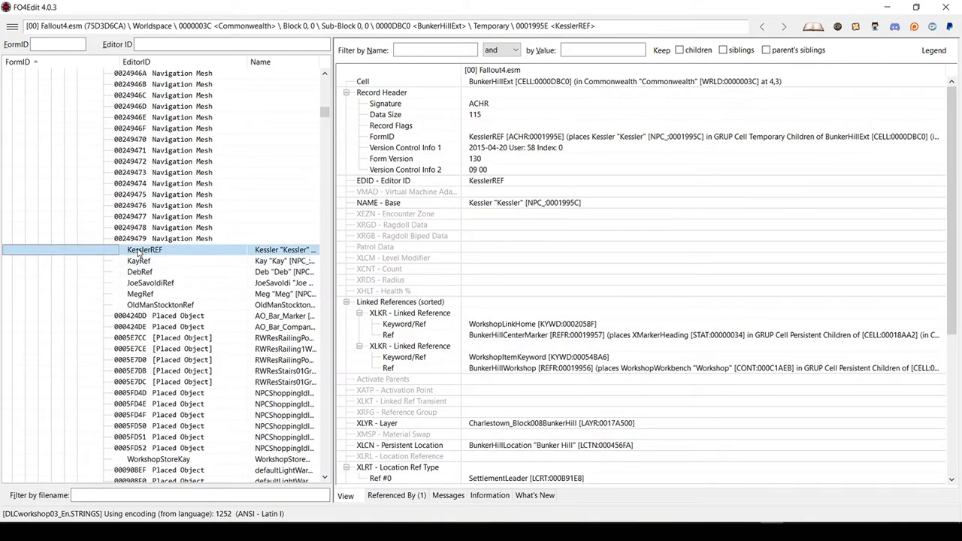
left_click(145, 263)
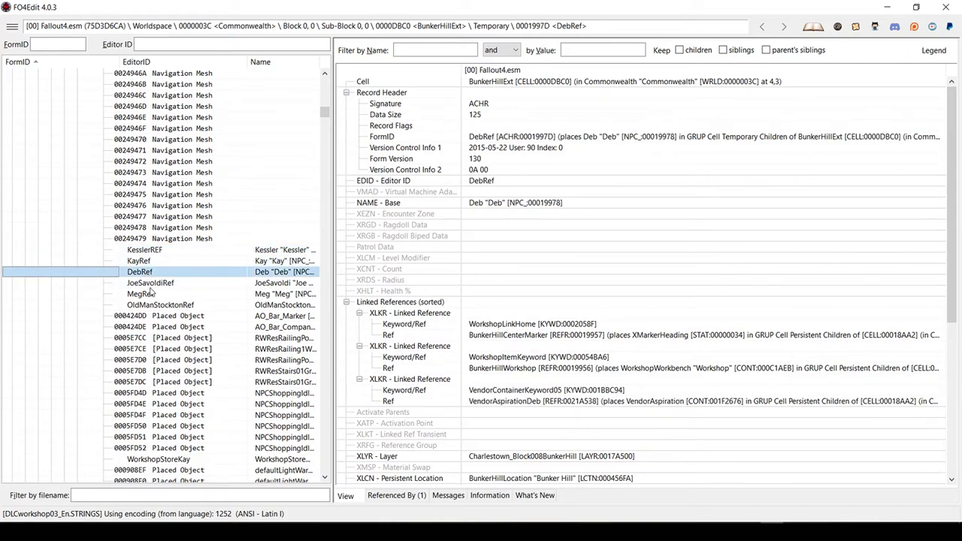
left_click(150, 286)
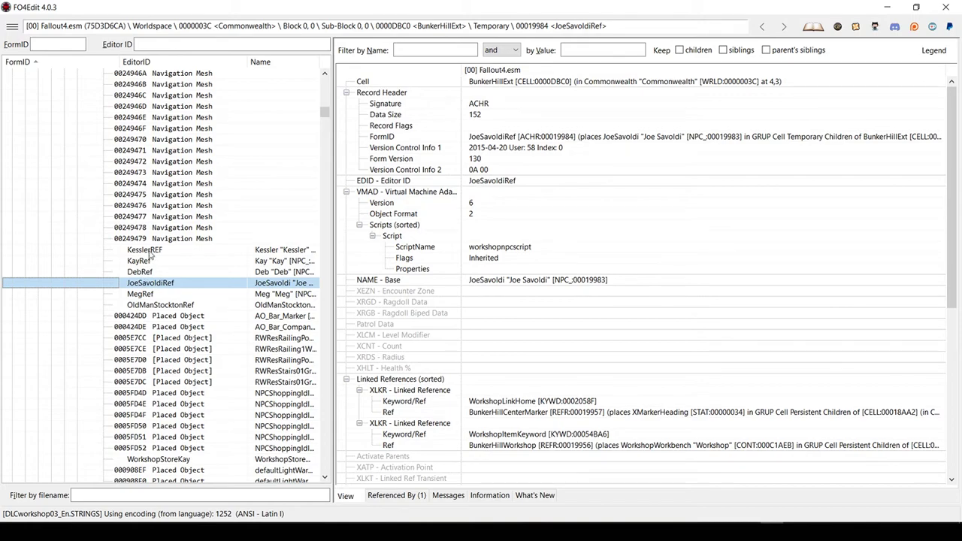
- Examine the KesslerREF record's NAME - Base field, linked references, location ref type and position data
left_click(150, 251)
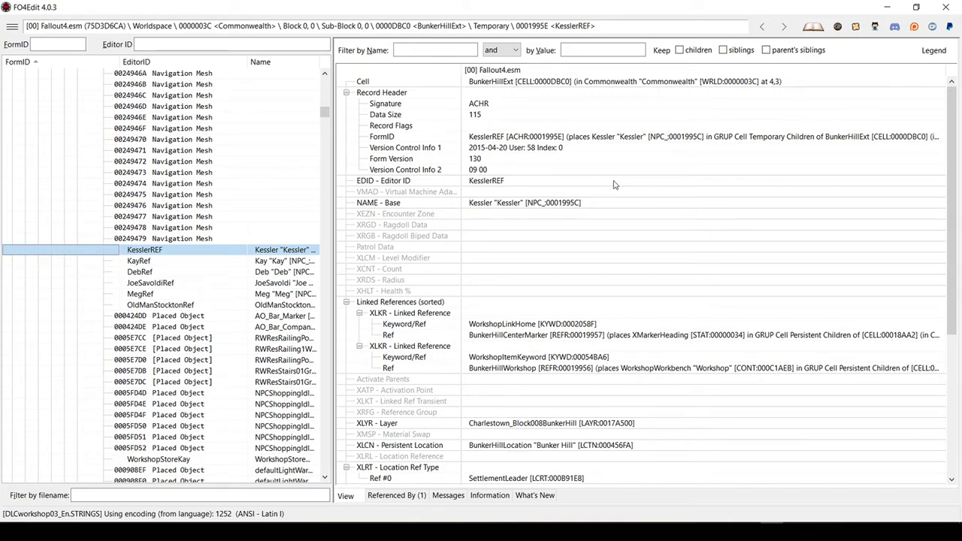
left_click(423, 207)
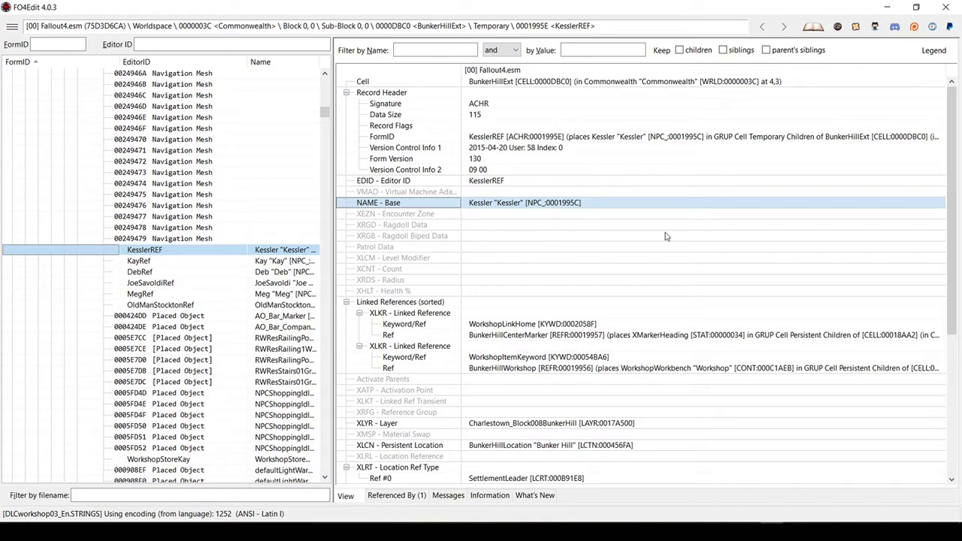
scroll(665, 236, "down", 4)
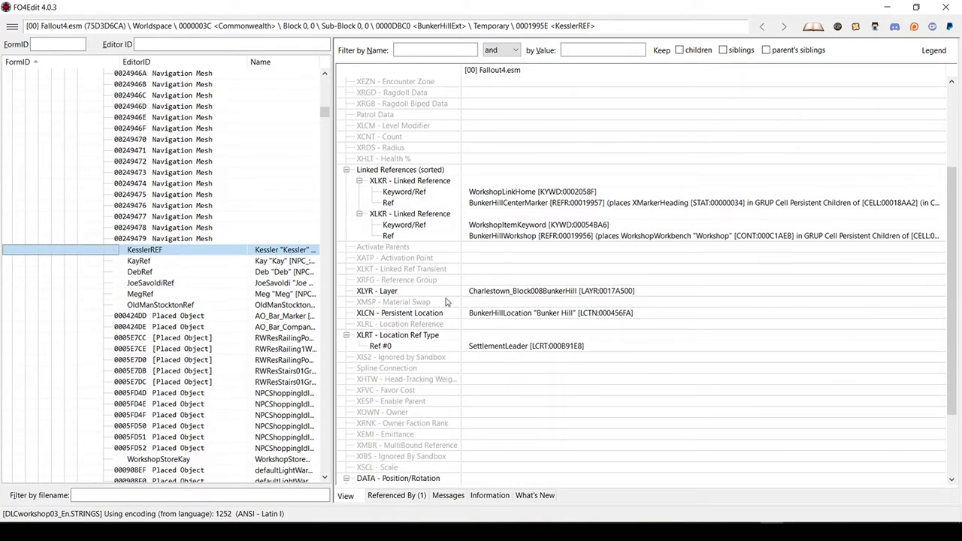
scroll(468, 215, "down", 3)
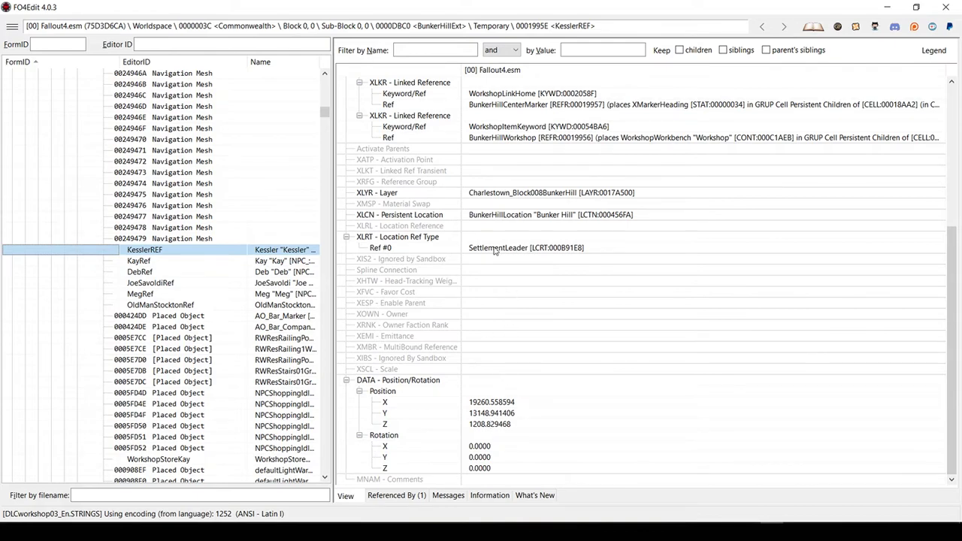
scroll(530, 224, "up", 4)
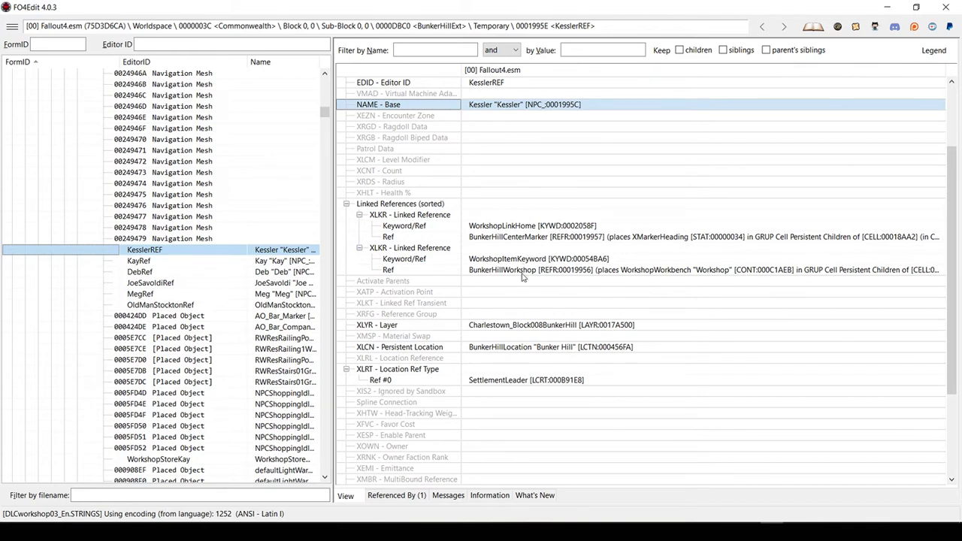
scroll(524, 275, "up", 3)
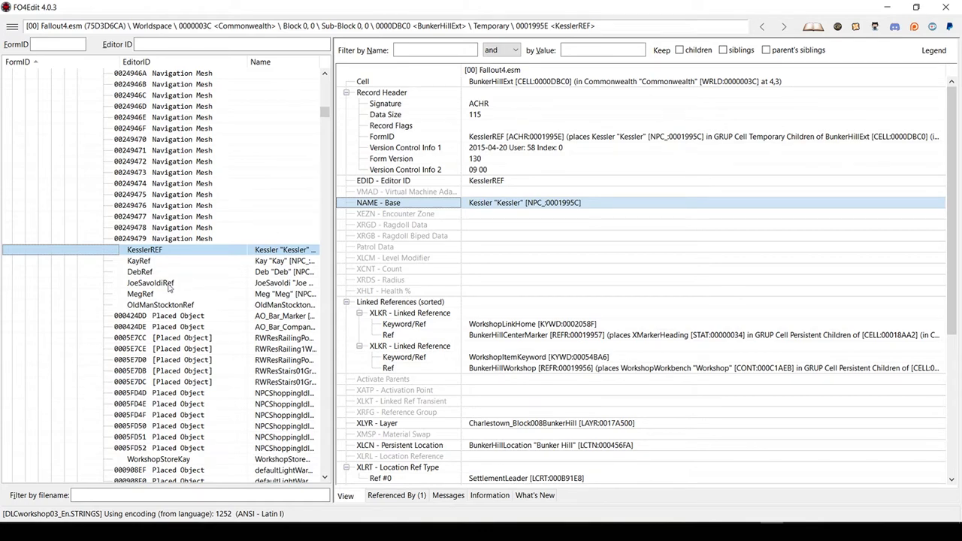
- Collapse the Worldspace category and the whole Fallout4.esm file in the plugin tree
scroll(168, 287, "up", 10)
scroll(169, 288, "up", 7)
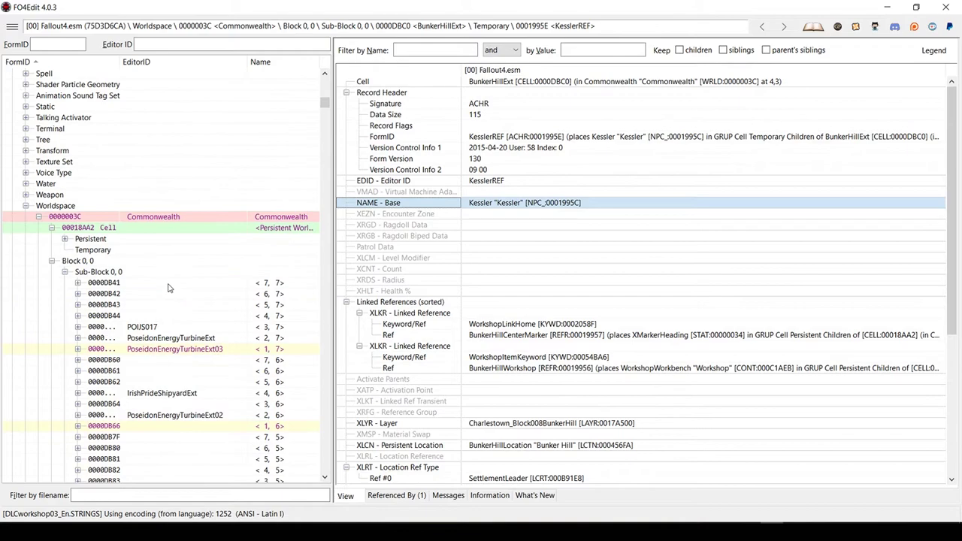
left_click(27, 206)
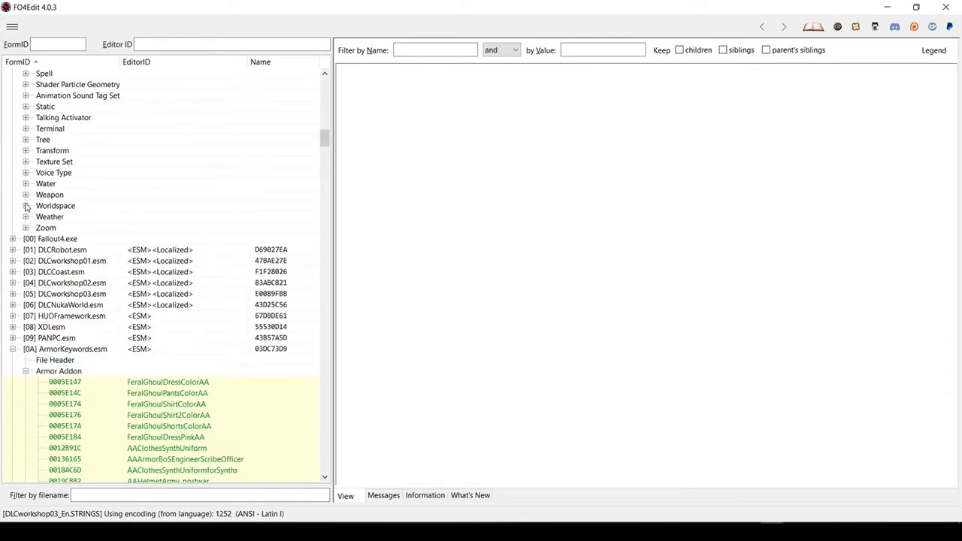
scroll(27, 206, "up", 20)
scroll(26, 206, "up", 7)
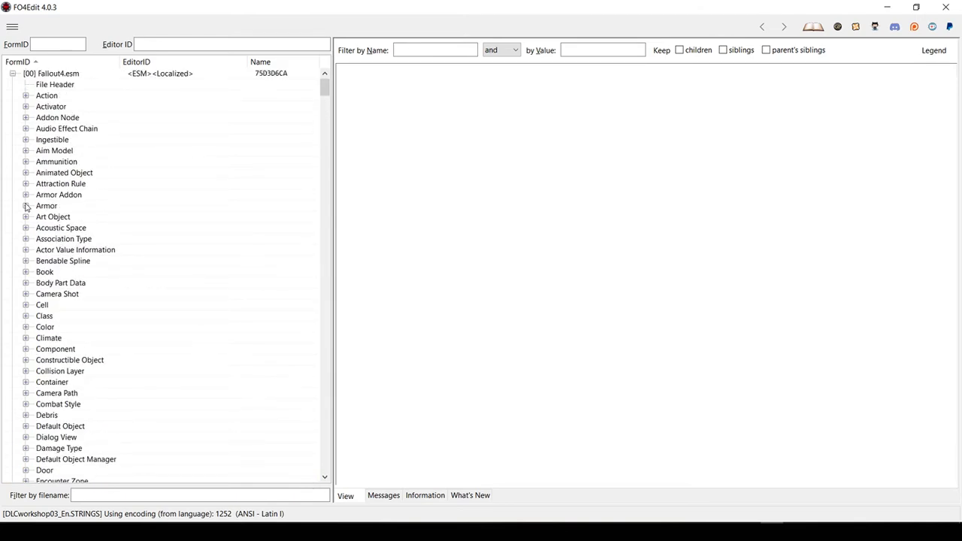
left_click(12, 73)
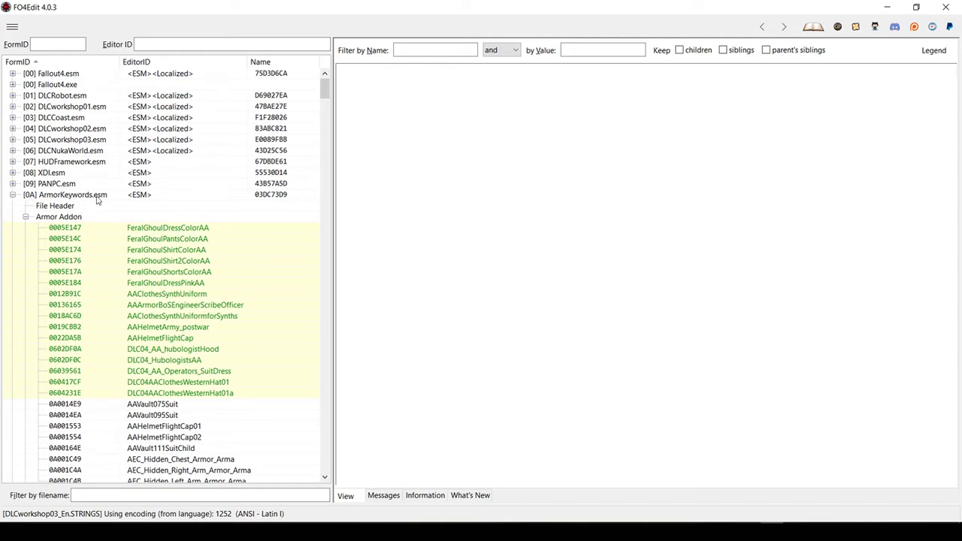
- View ArmorKeywords.esm's header and its FeralGhoulShirtColorAA and FeralGhoulDressColorAA armor addon records
left_click(167, 251)
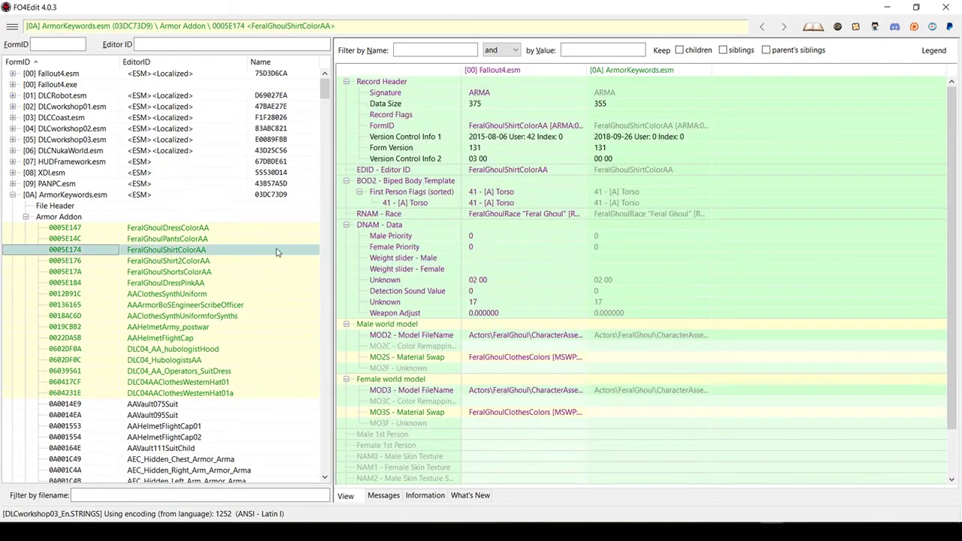
left_click(66, 194)
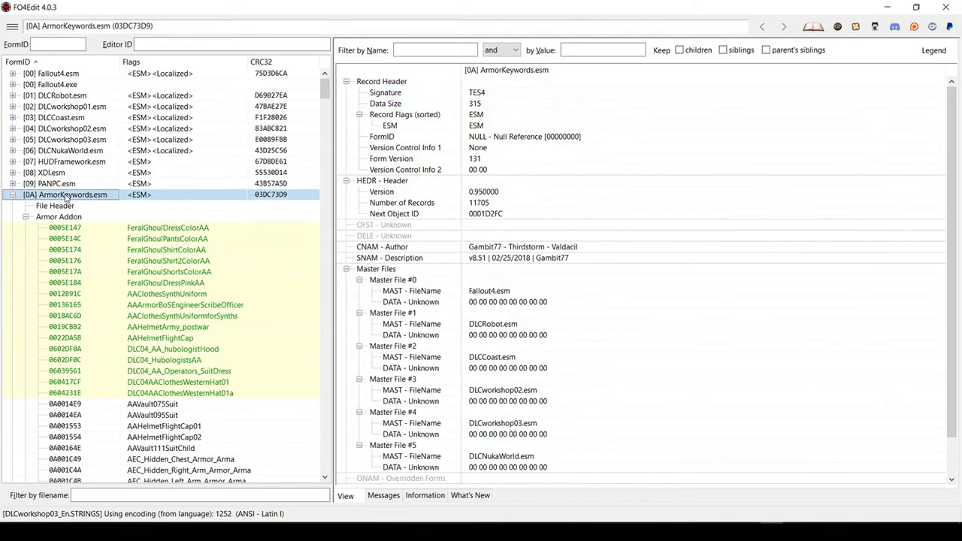
left_click(148, 229)
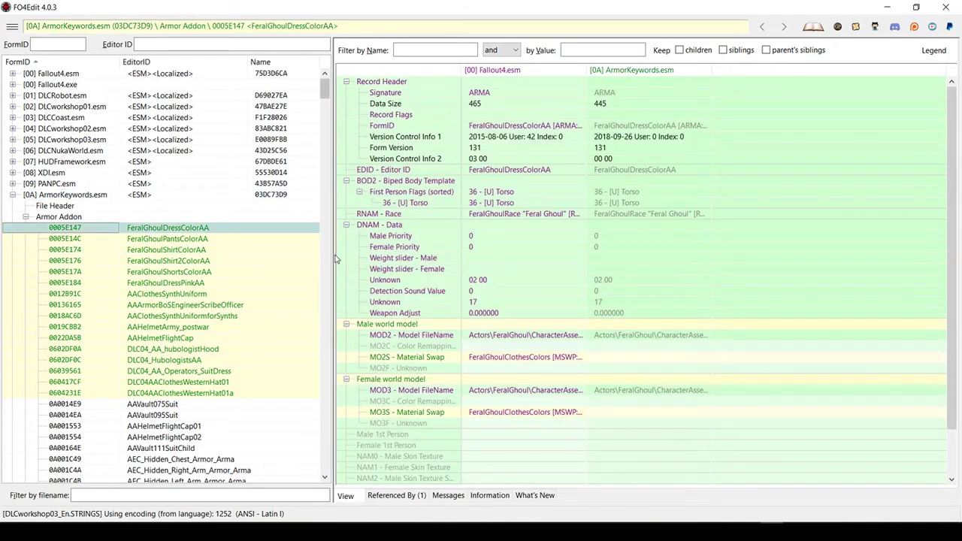
- Widen the record comparison area and view the feral ghoul pants, shirt and dress armor addon overrides
left_click_drag(332, 256, 276, 279)
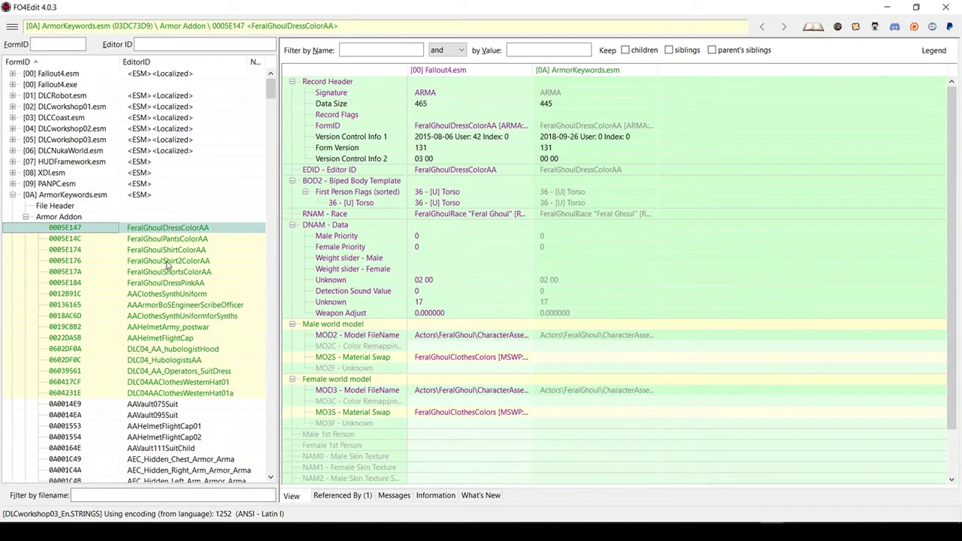
left_click(157, 239)
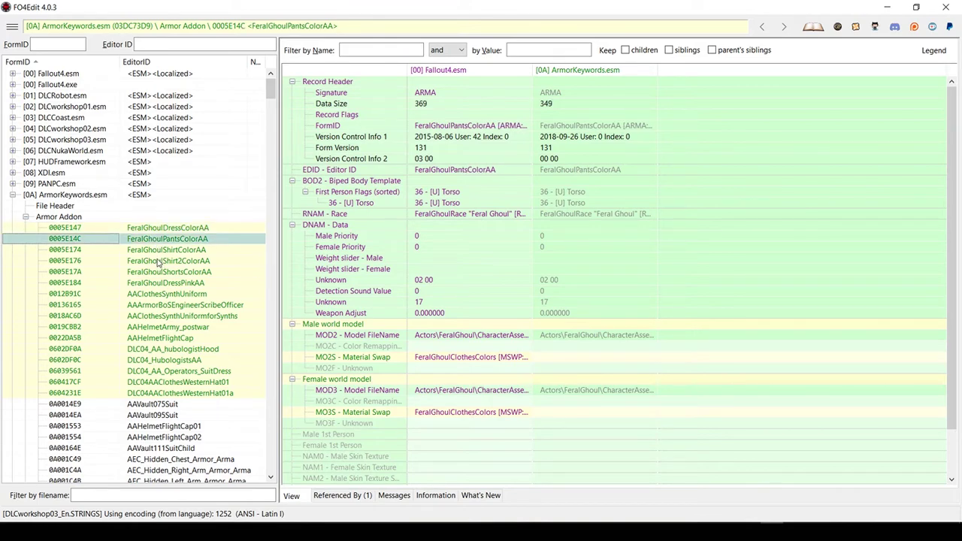
left_click(159, 261)
left_click(162, 250)
left_click(166, 230)
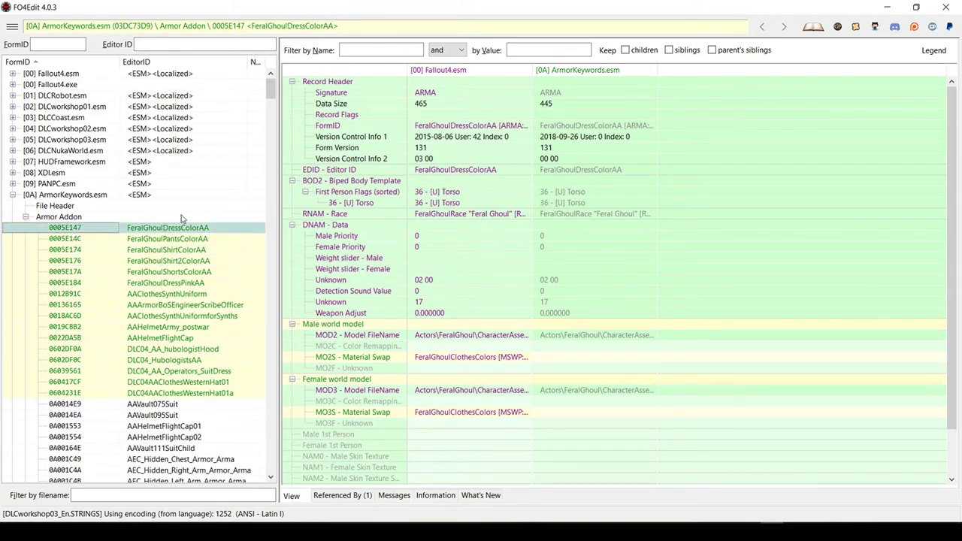
left_click_drag(277, 214, 216, 215)
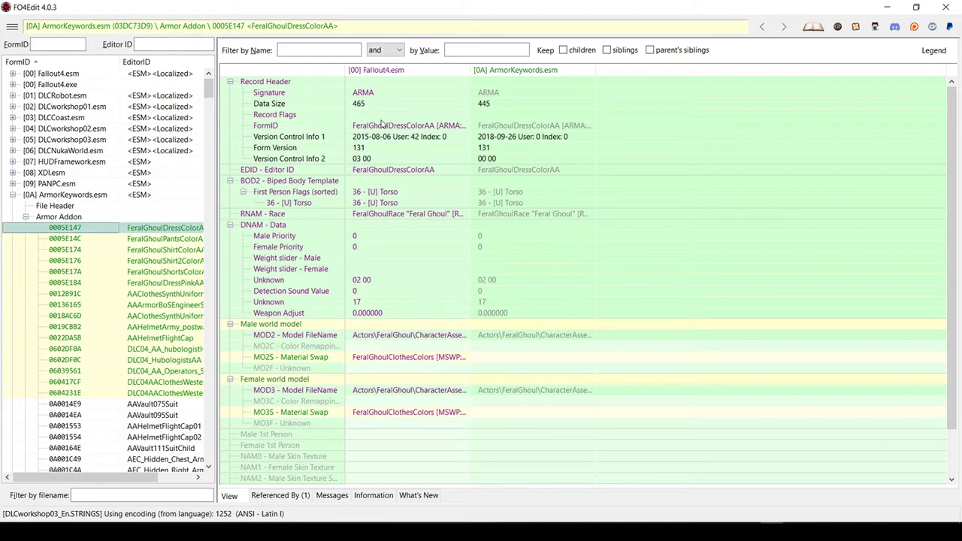
- View the FeralGhoulShirtColorAA and FeralGhoulPantsColorAA overrides again, and return to the FeralGhoulDressColorAA record
left_click(150, 251)
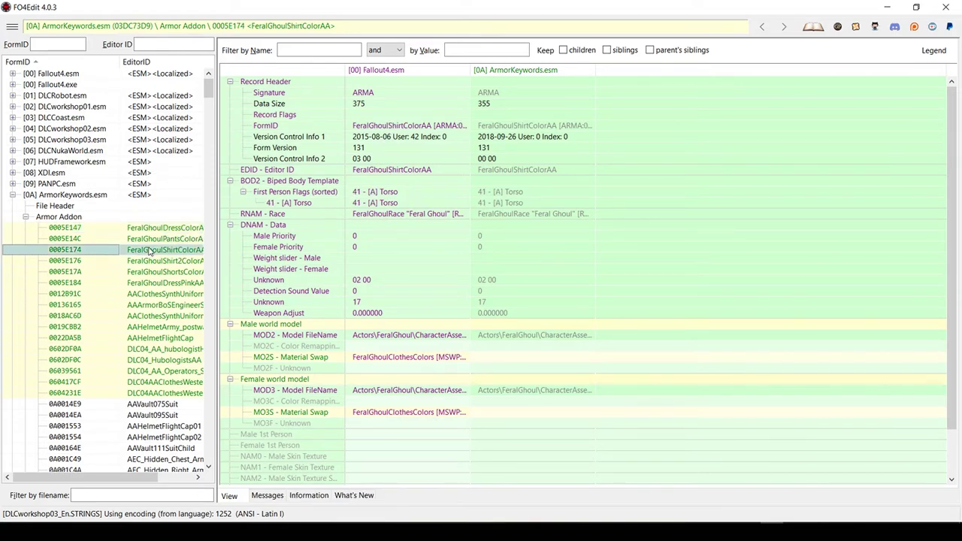
left_click(160, 239)
left_click(164, 229)
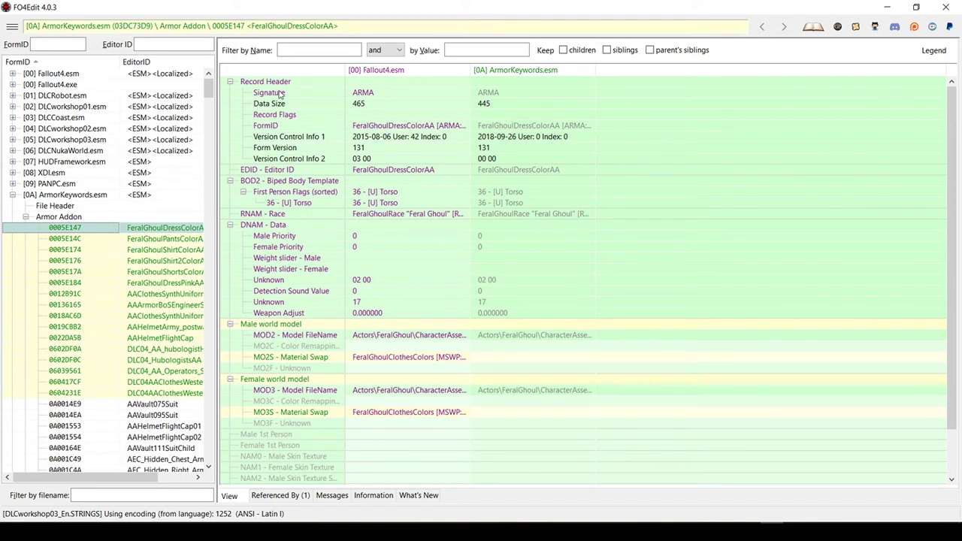
- Compare FeralGhoulDressColorAA's fields between Fallout4.esm and ArmorKeywords.esm, including the male and female MO2S and MO3S material swaps
scroll(423, 144, "down", 2)
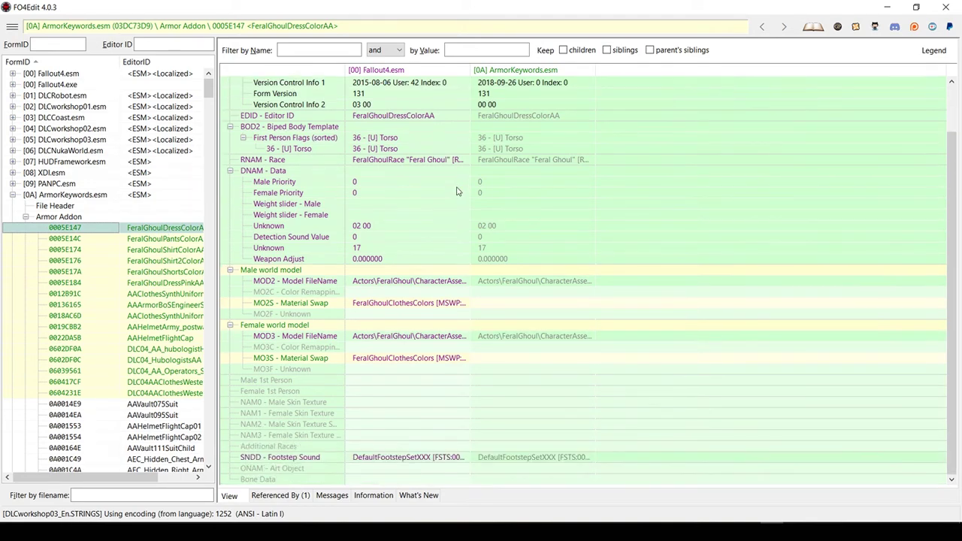
scroll(346, 198, "up", 2)
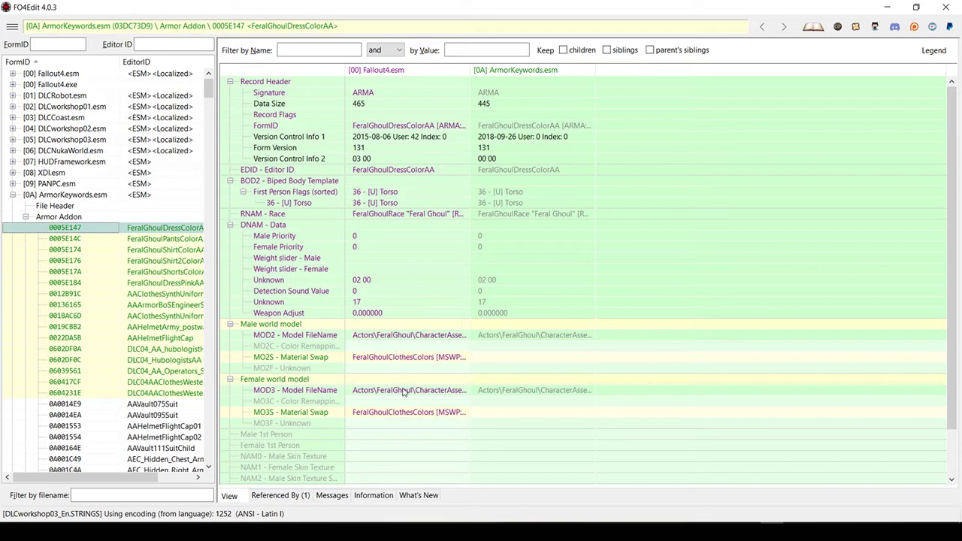
scroll(408, 432, "down", 2)
scroll(395, 435, "up", 2)
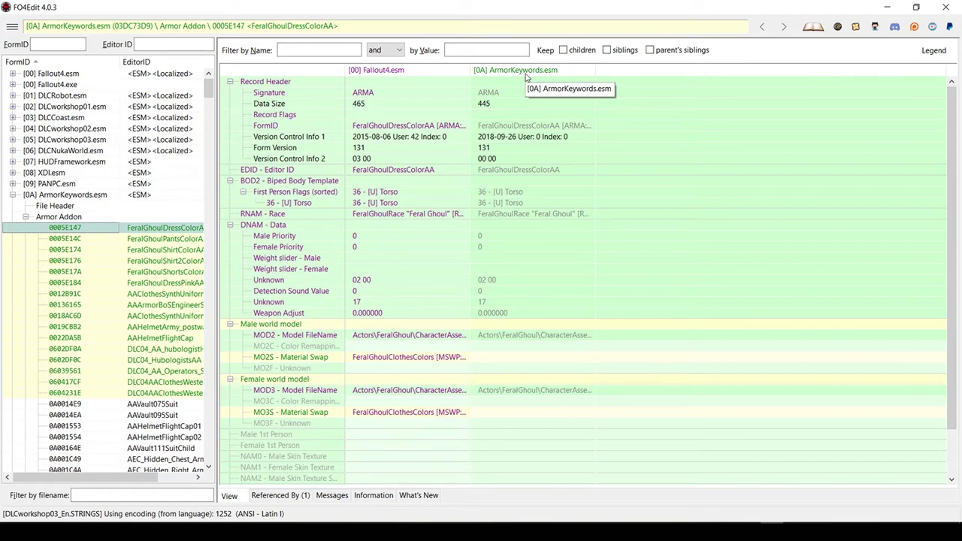
scroll(564, 149, "down", 2)
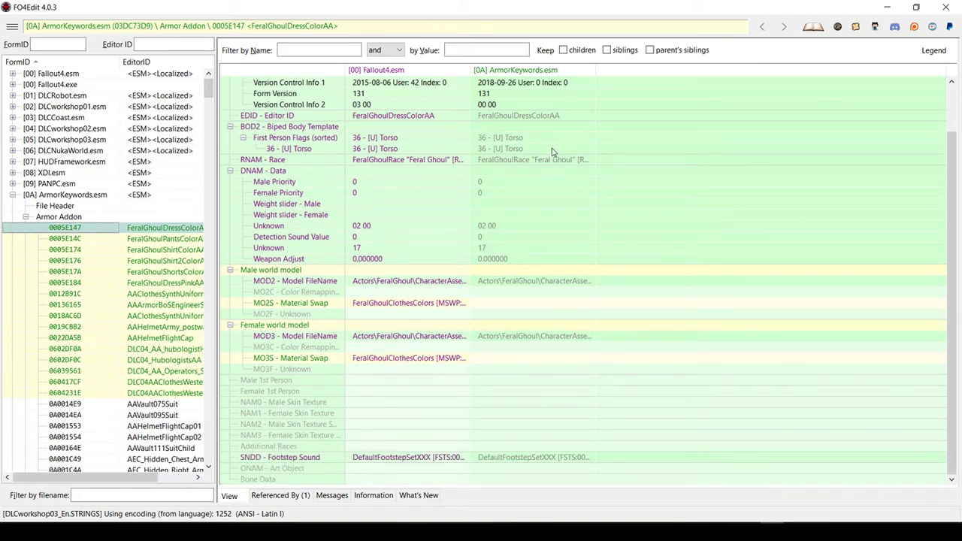
scroll(548, 117, "up", 2)
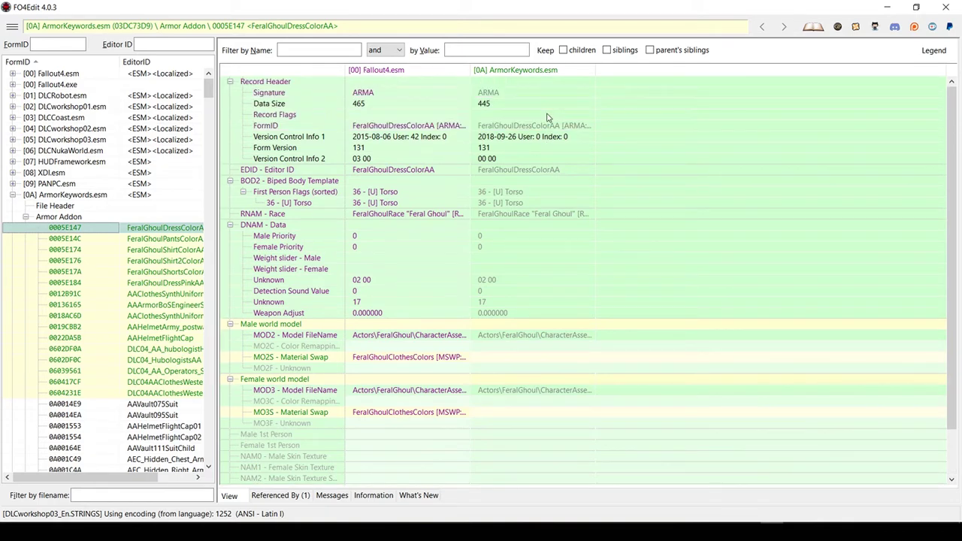
scroll(475, 367, "down", 2)
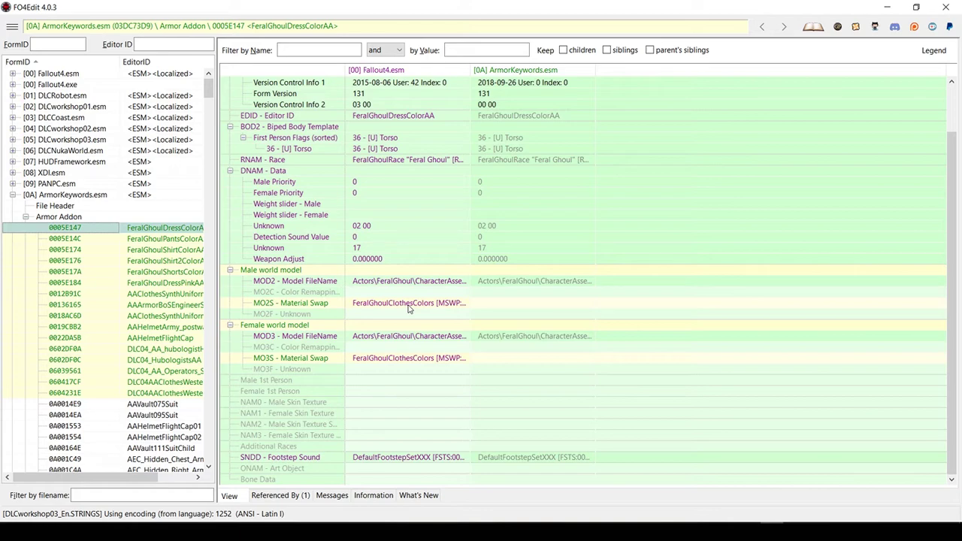
scroll(410, 308, "up", 2)
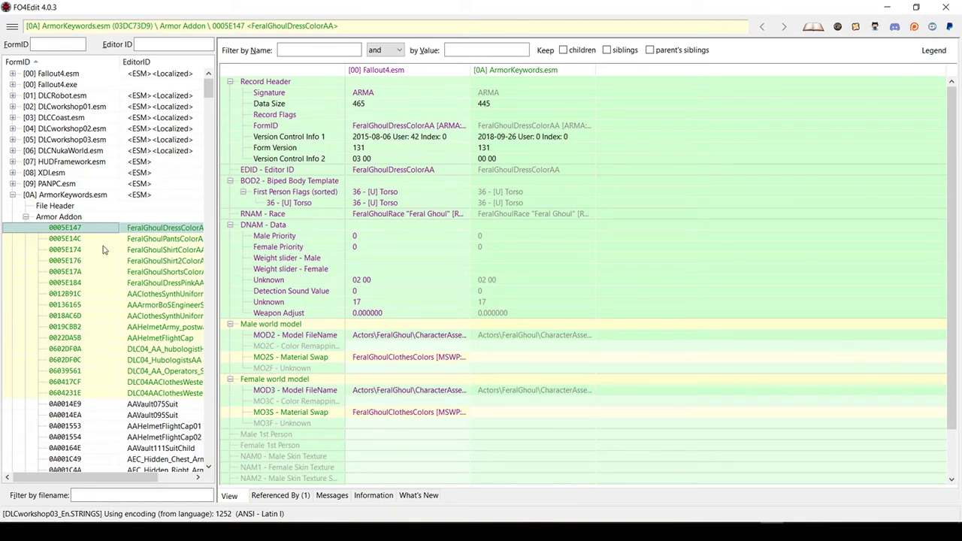
- View the DLC04AAClothesWesternHat01 override and look through the new armor addon records with 0A FormIDs in ArmorKeywords.esm
scroll(108, 246, "down", 10)
scroll(108, 246, "up", 8)
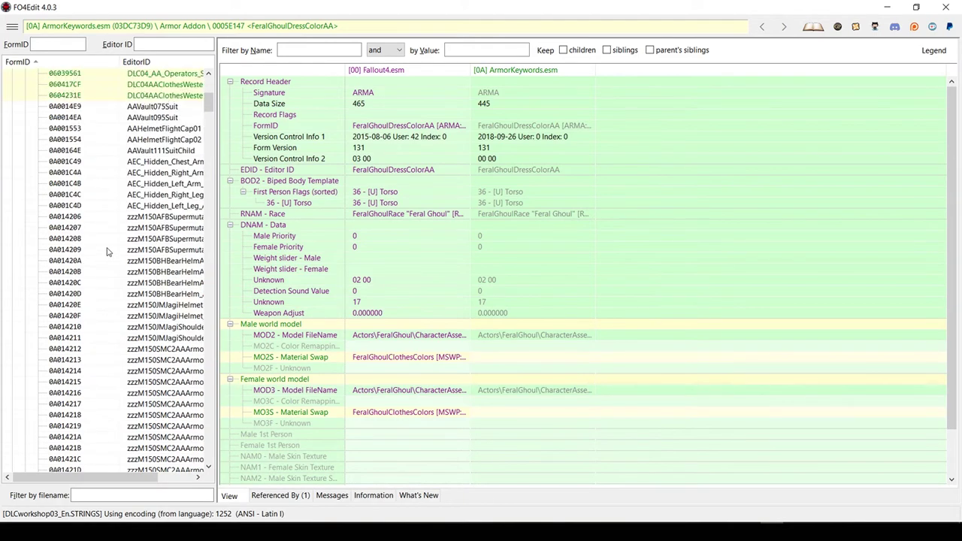
left_click(129, 316)
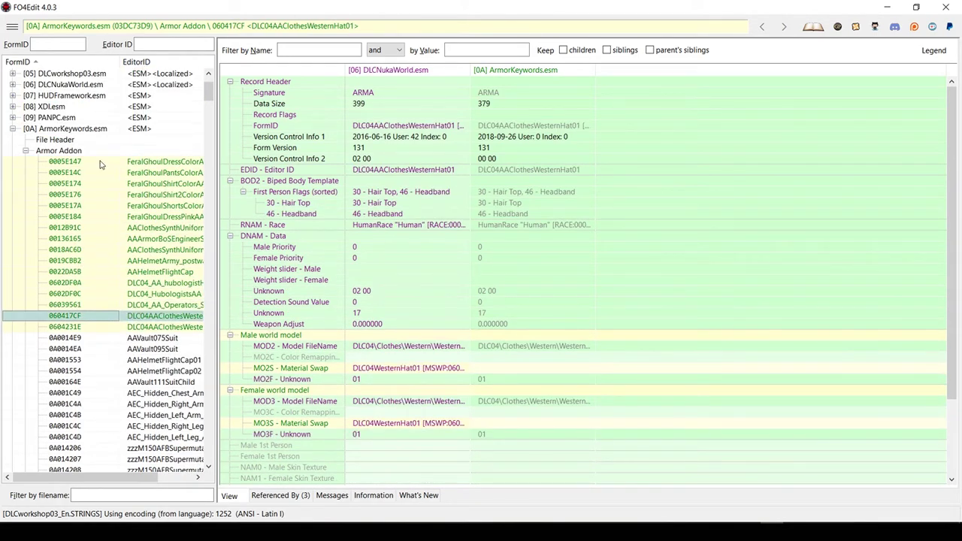
scroll(105, 199, "down", 1)
scroll(139, 162, "down", 2)
scroll(142, 157, "down", 9)
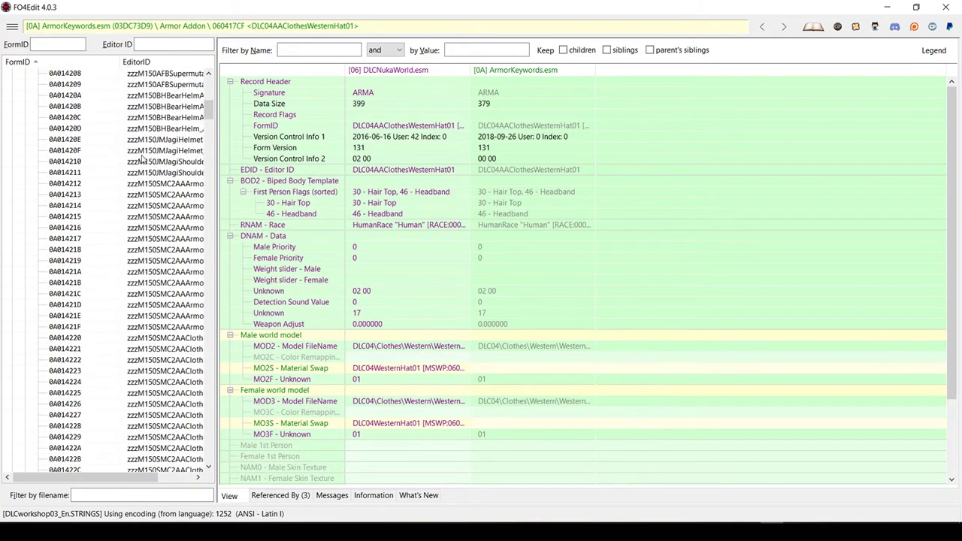
- Collapse the Armor Addon group of ArmorKeywords.esm and view the Baton override in its Weapon group
scroll(141, 158, "up", 8)
scroll(142, 158, "up", 4)
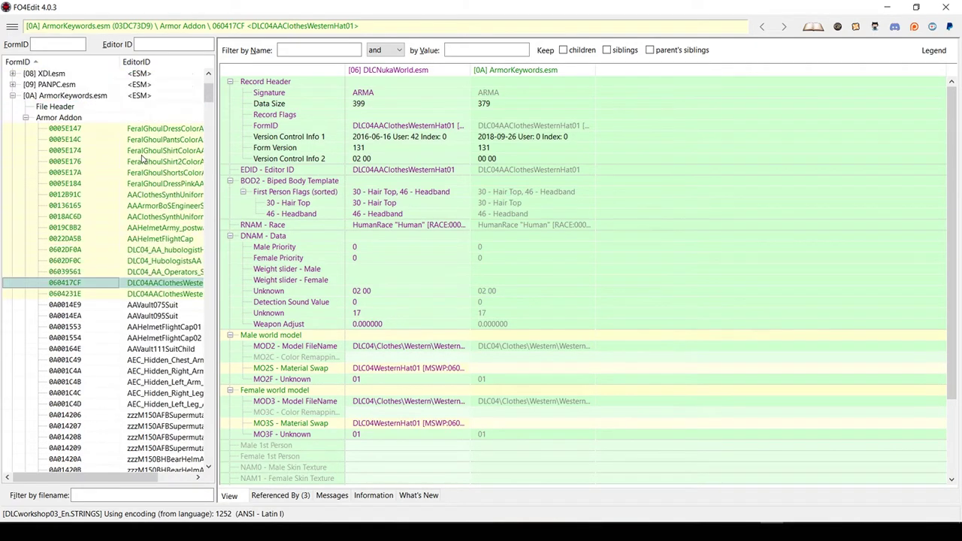
left_click(26, 151)
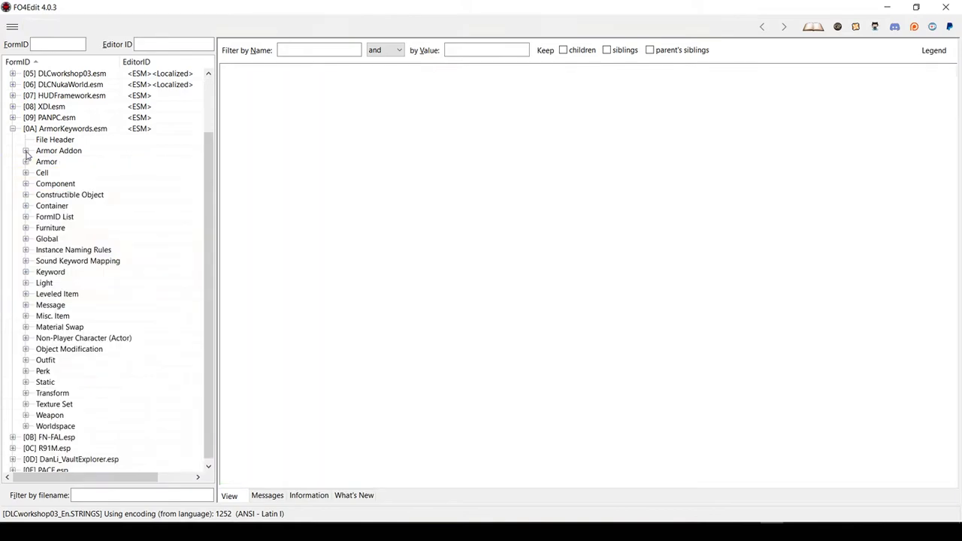
left_click(26, 416)
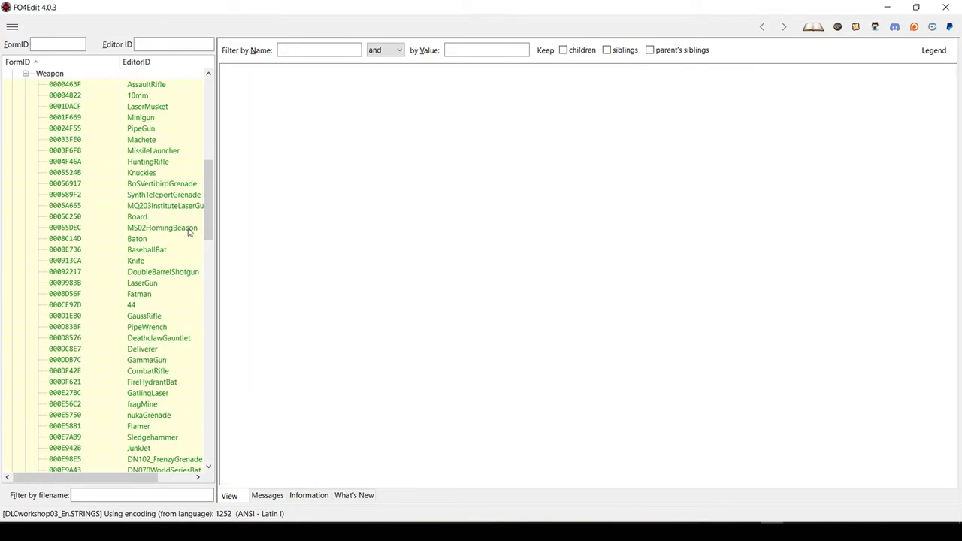
left_click(148, 240)
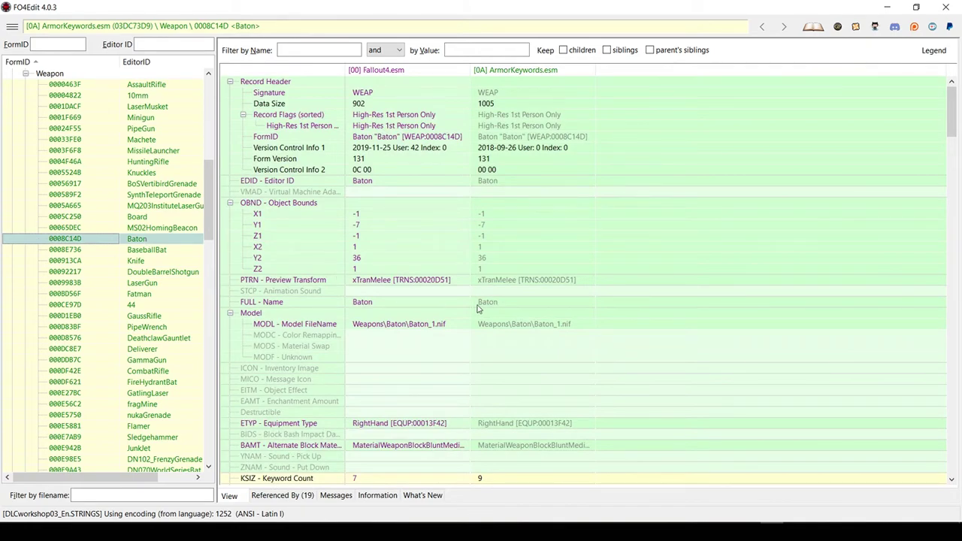
- Compare Baton's keywords and attach parent slots between Fallout4.esm and ArmorKeywords.esm, highlighting the entries ArmorKeywords.esm adds
scroll(498, 308, "down", 8)
scroll(498, 309, "up", 8)
scroll(564, 168, "down", 10)
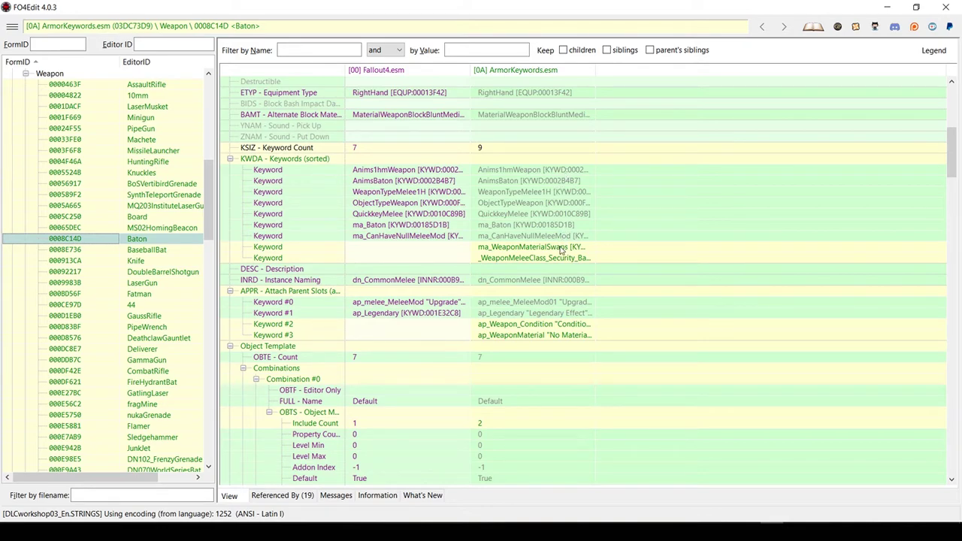
left_click(548, 259)
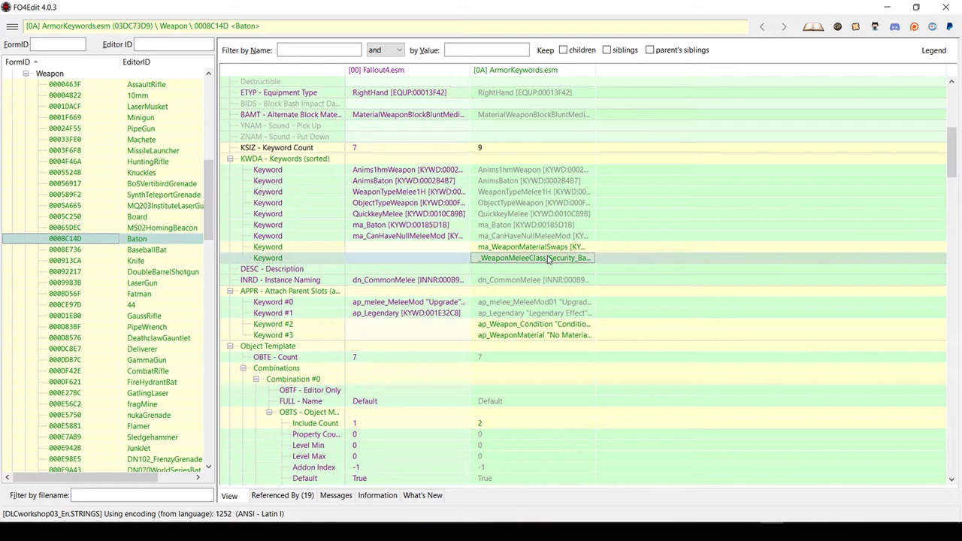
left_click(561, 326)
left_click(556, 337)
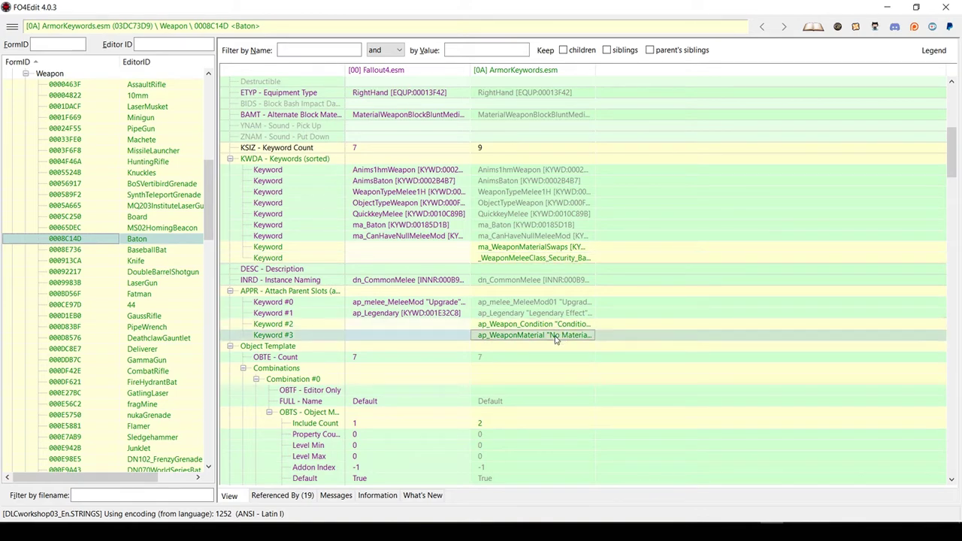
left_click(568, 251)
left_click(560, 327)
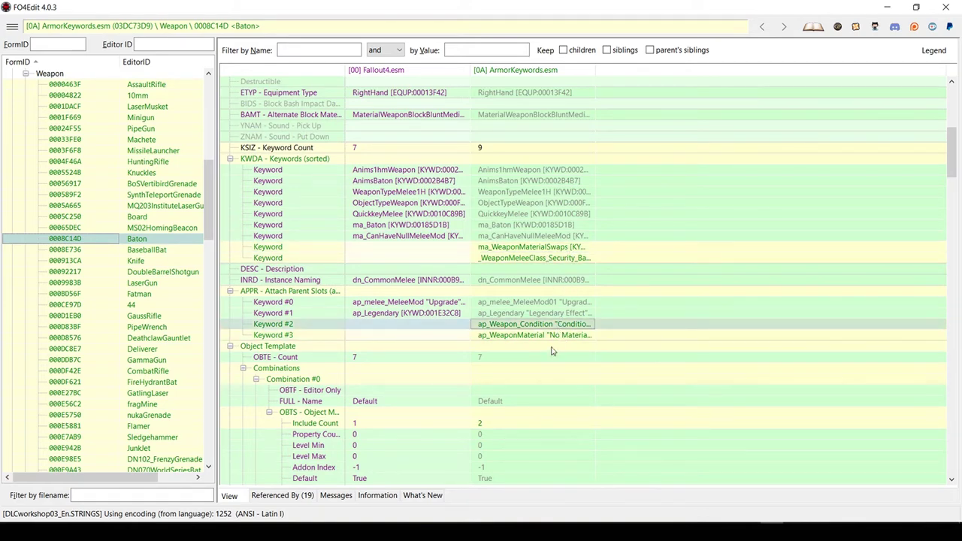
- Examine the Baton's object template combinations for the mod includes that ArmorKeywords.esm adds
scroll(549, 351, "down", 10)
scroll(546, 354, "down", 20)
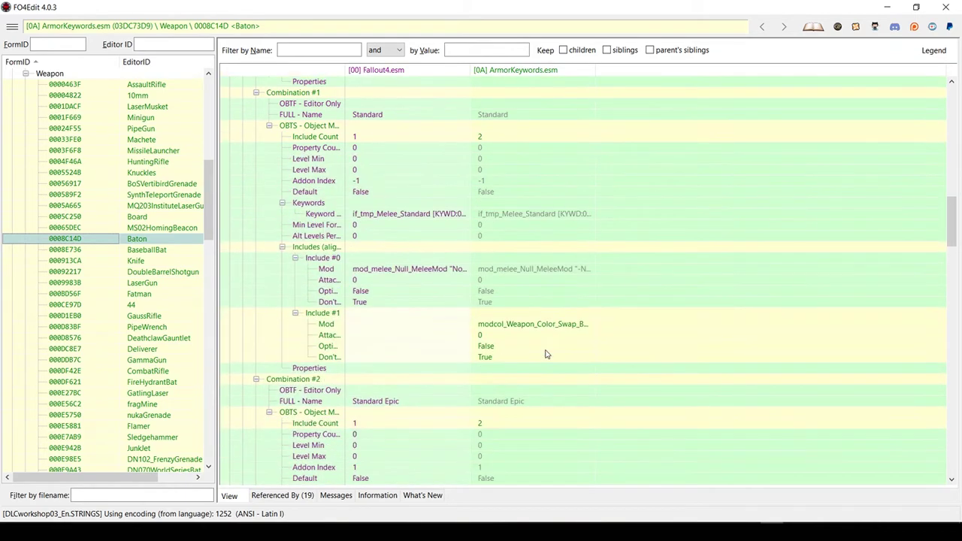
scroll(547, 353, "down", 10)
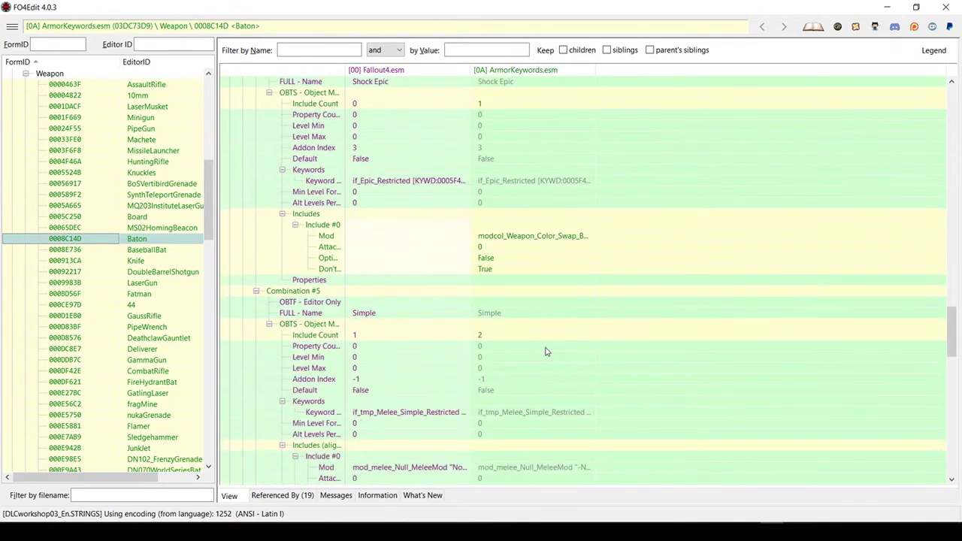
scroll(497, 214, "up", 20)
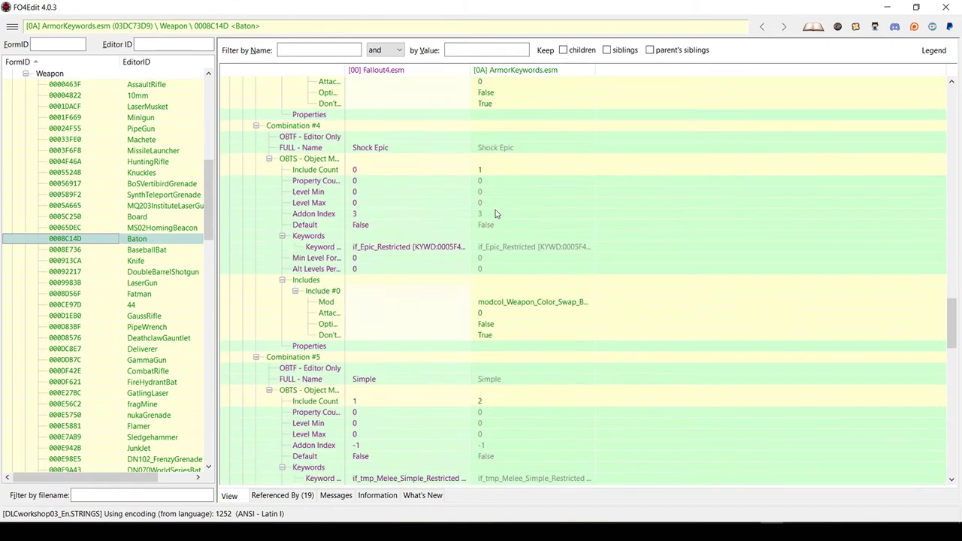
scroll(496, 214, "up", 4)
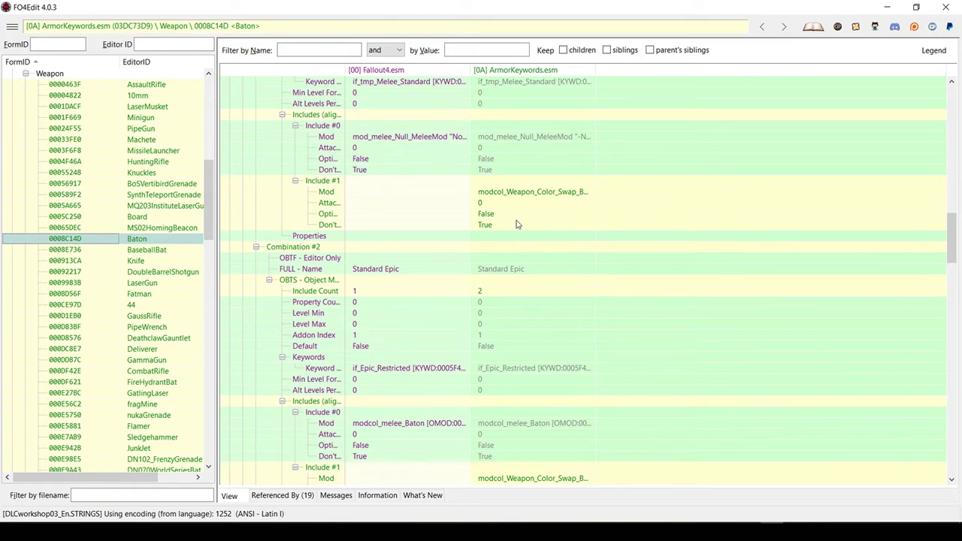
scroll(516, 229, "up", 20)
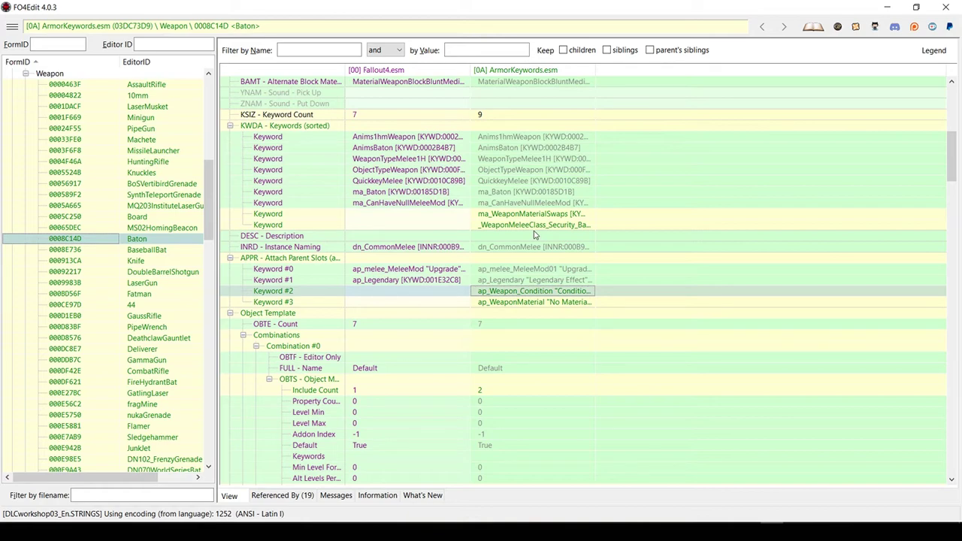
- View the 10mm weapon override and compare its general fields and keyword list between Fallout4.esm and ArmorKeywords.esm
left_click(142, 96)
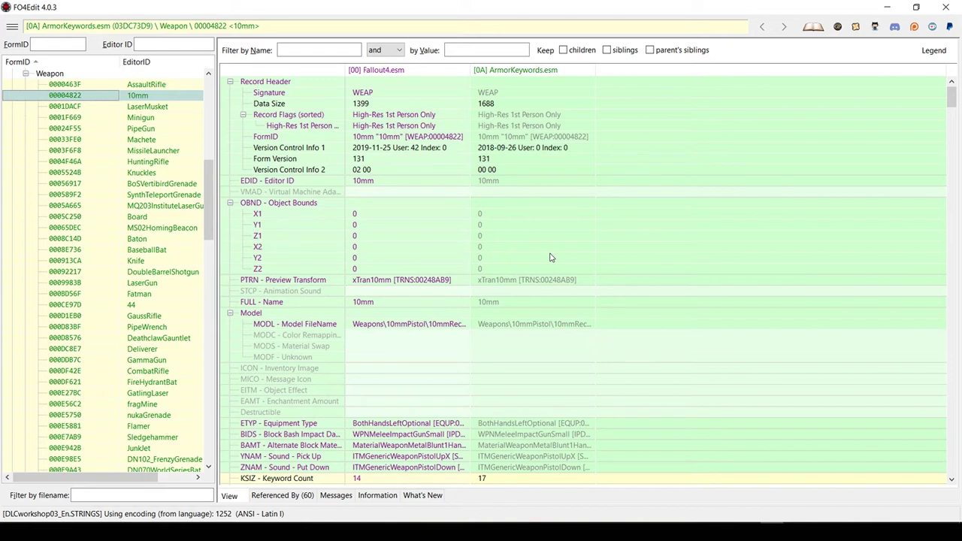
scroll(549, 258, "down", 11)
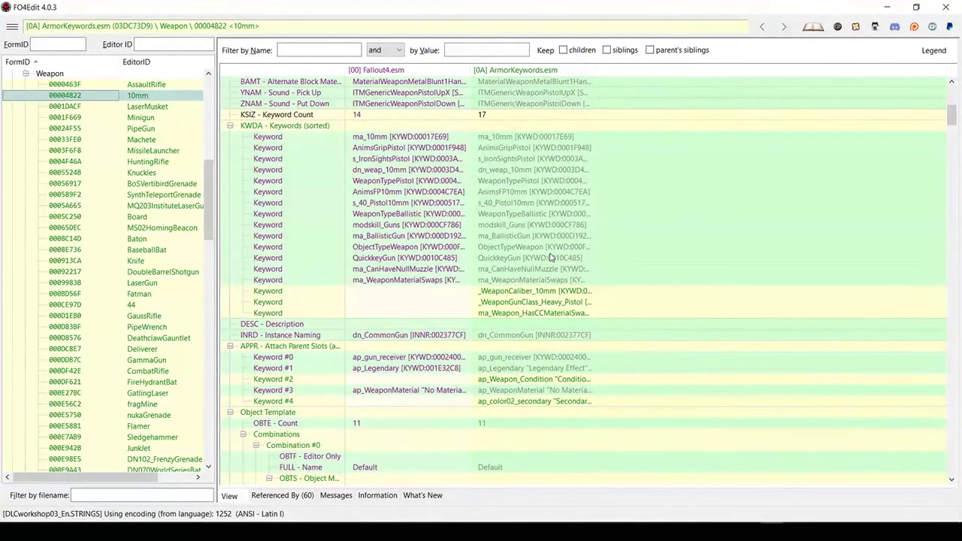
scroll(550, 258, "up", 11)
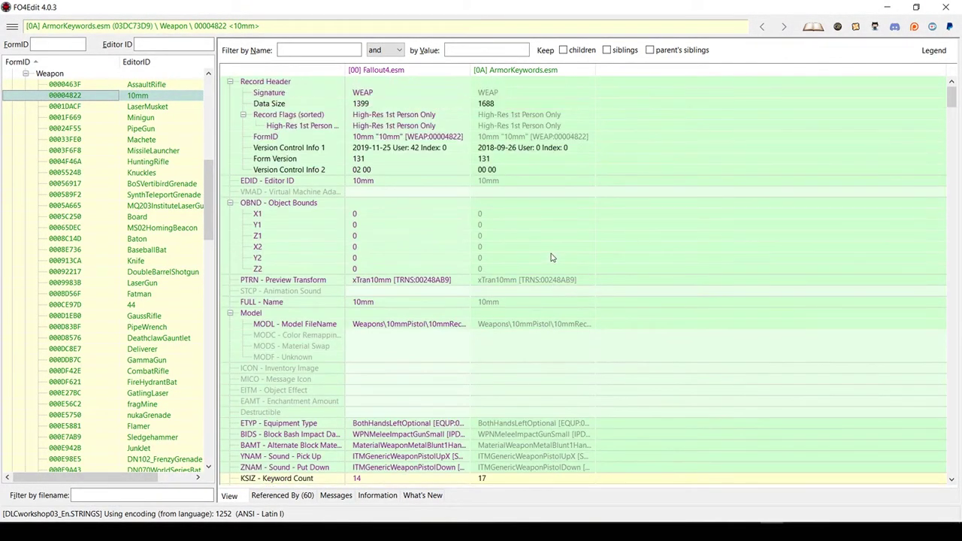
scroll(551, 258, "down", 3)
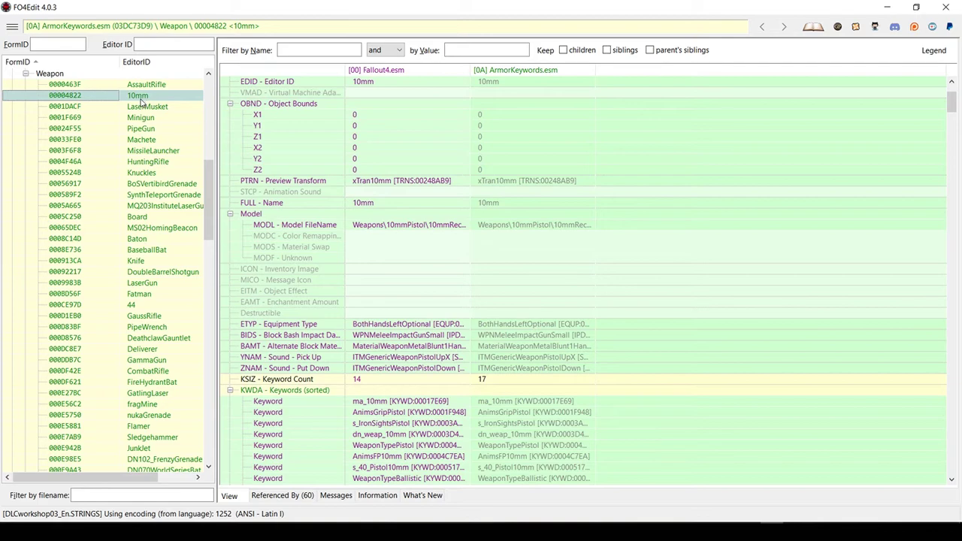
scroll(557, 185, "down", 18)
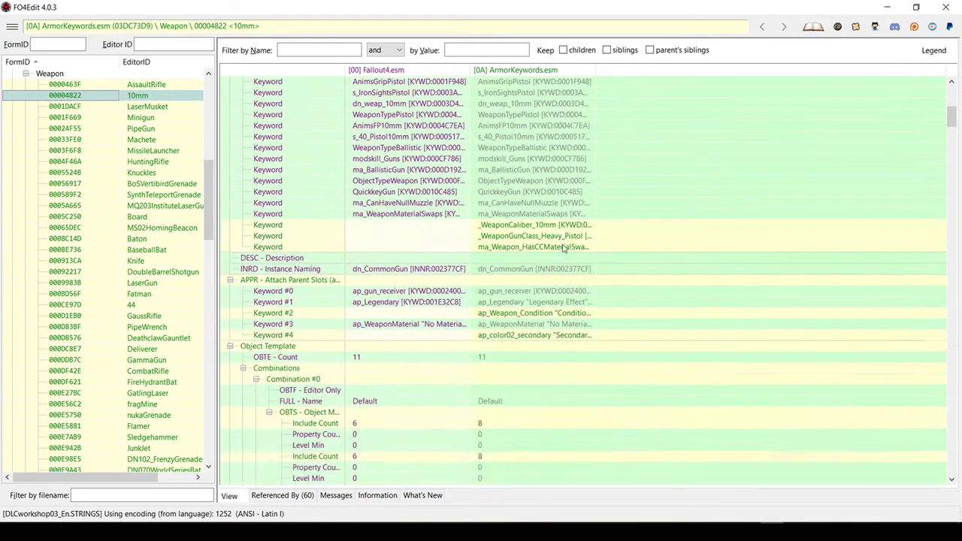
scroll(564, 248, "up", 7)
scroll(563, 246, "up", 8)
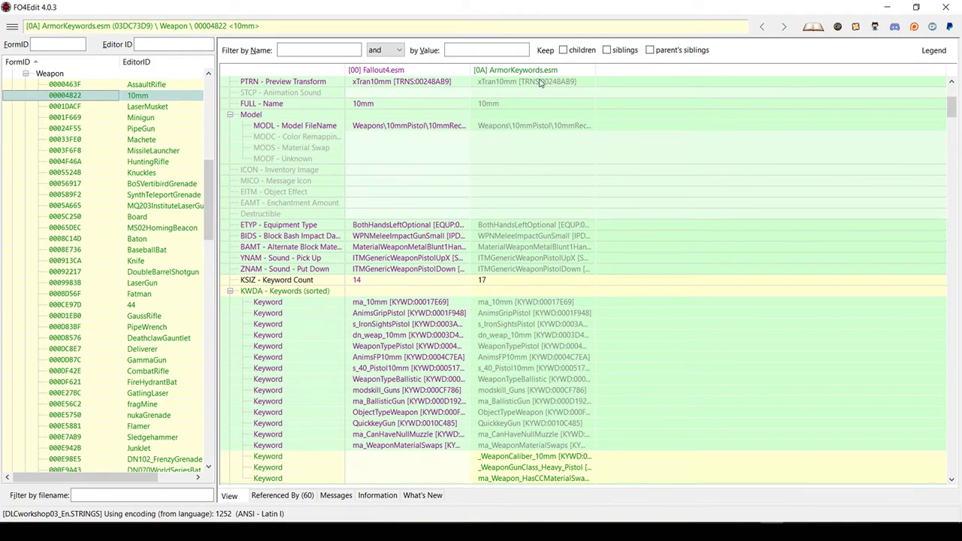
- Examine the 10mm's attach parent slots and object template includes, and return to the start of its record
scroll(540, 83, "down", 11)
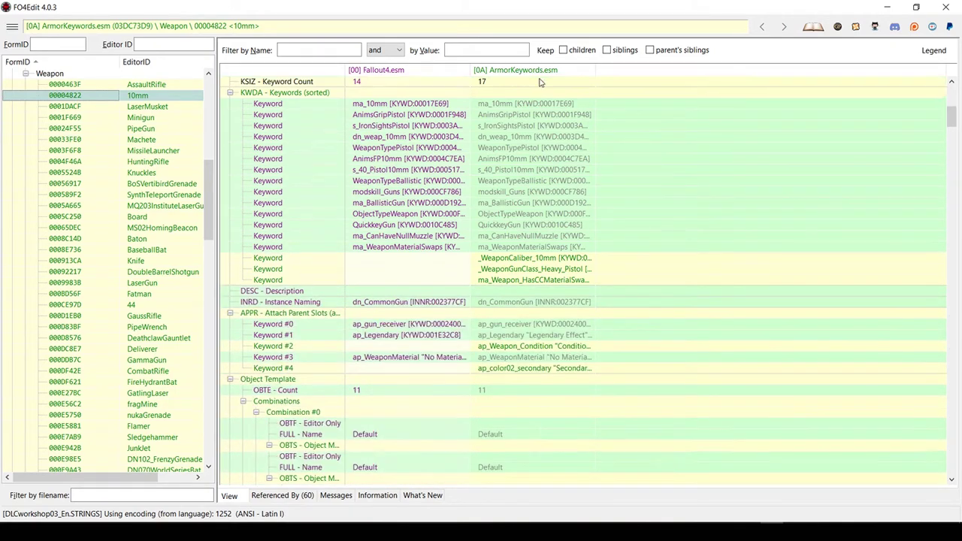
scroll(540, 81, "down", 14)
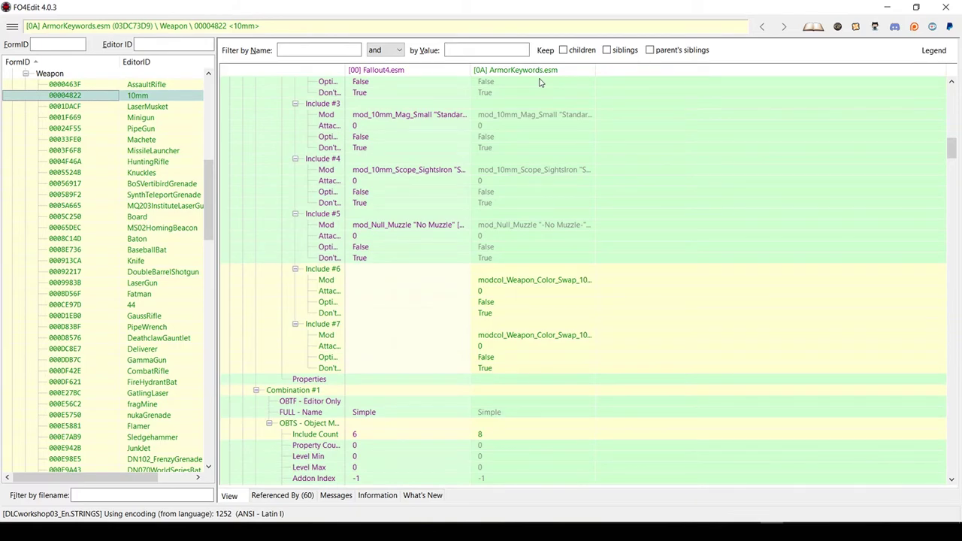
scroll(539, 82, "up", 20)
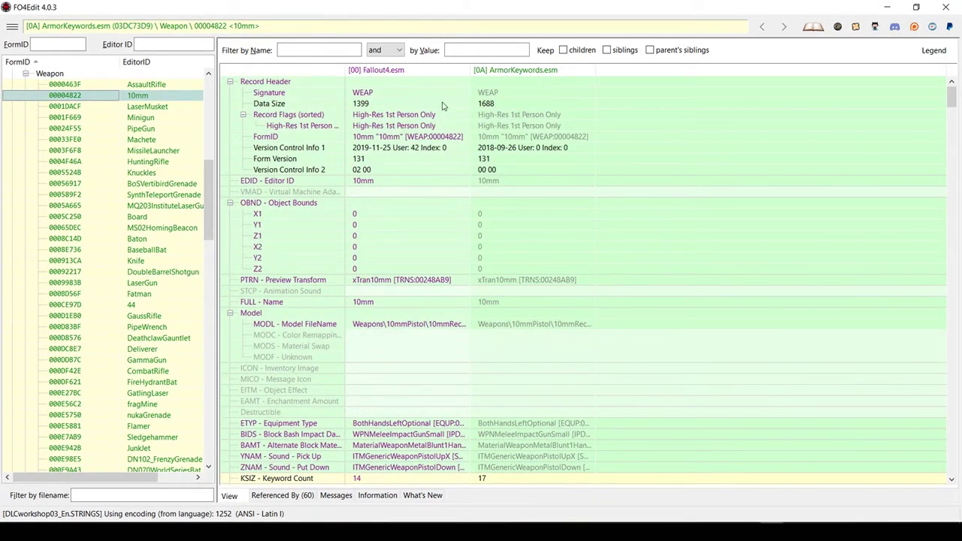
scroll(569, 233, "down", 7)
scroll(570, 241, "up", 7)
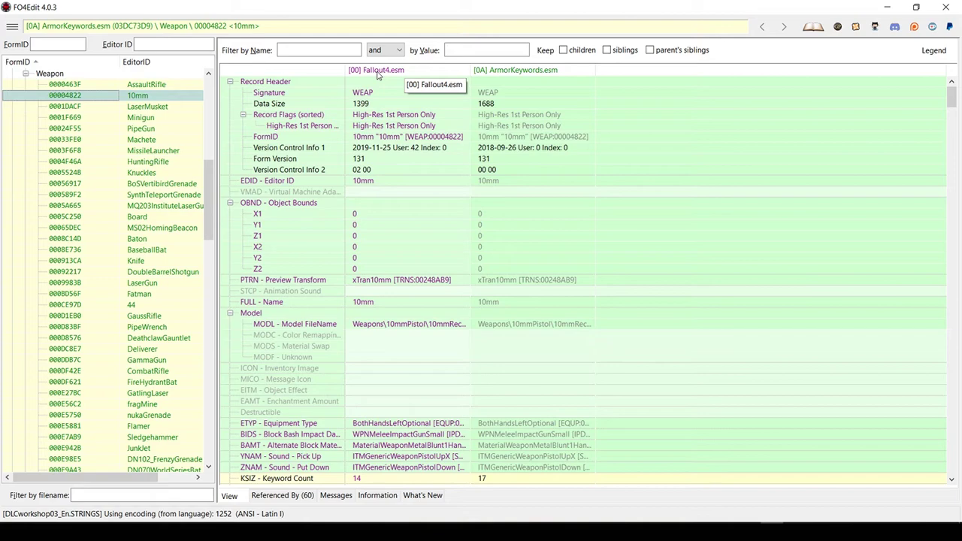
- Copy the Fallout4.esm version of the 10mm record as an override into a new regular .esp file named "final patch"
right_click(379, 75)
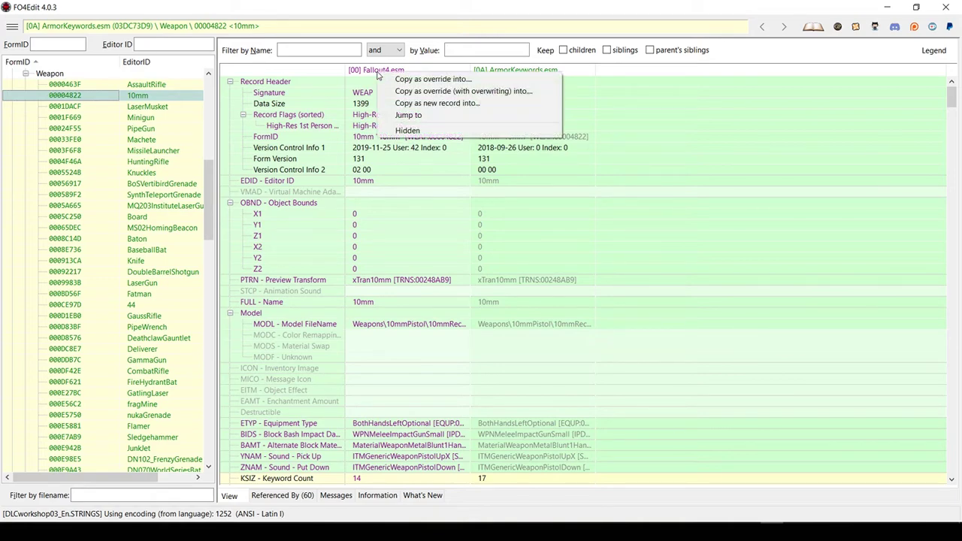
left_click(433, 79)
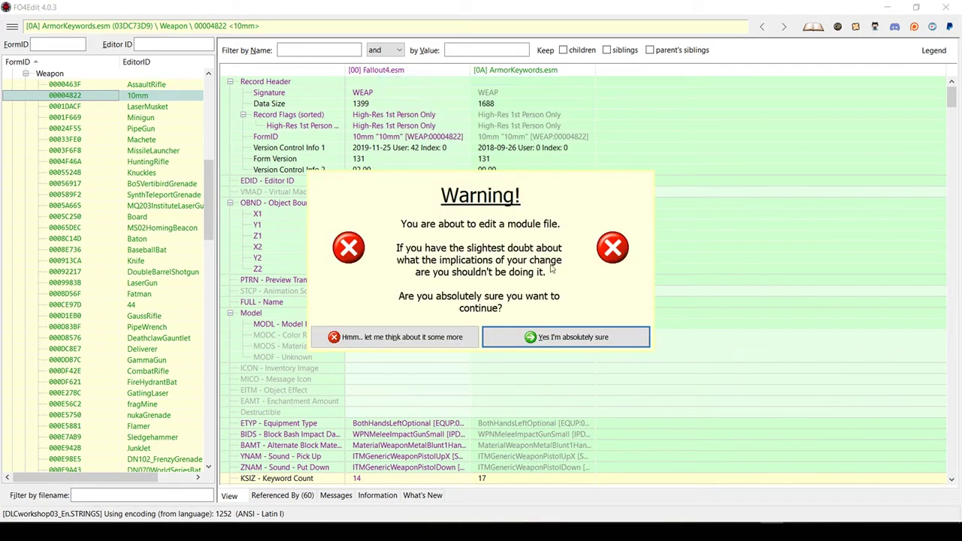
left_click(591, 343)
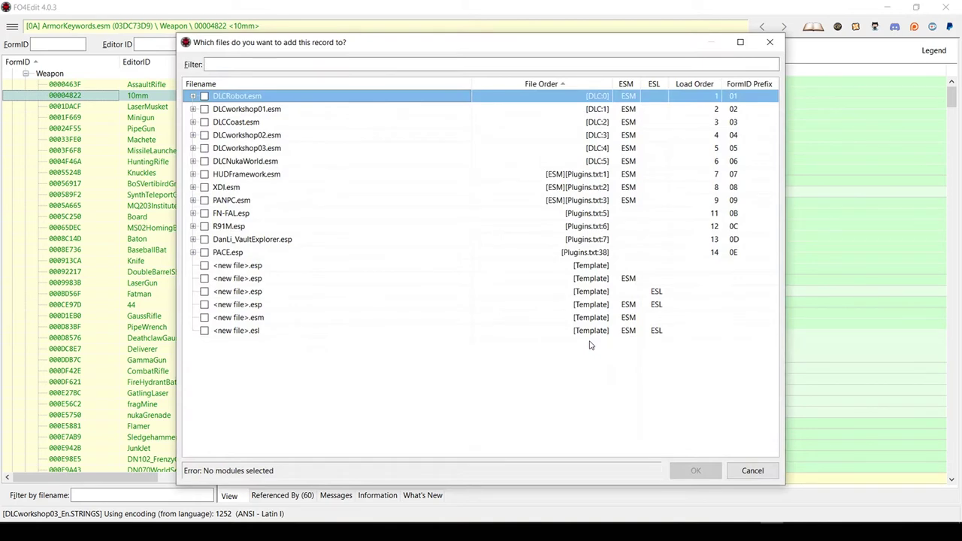
left_click(204, 267)
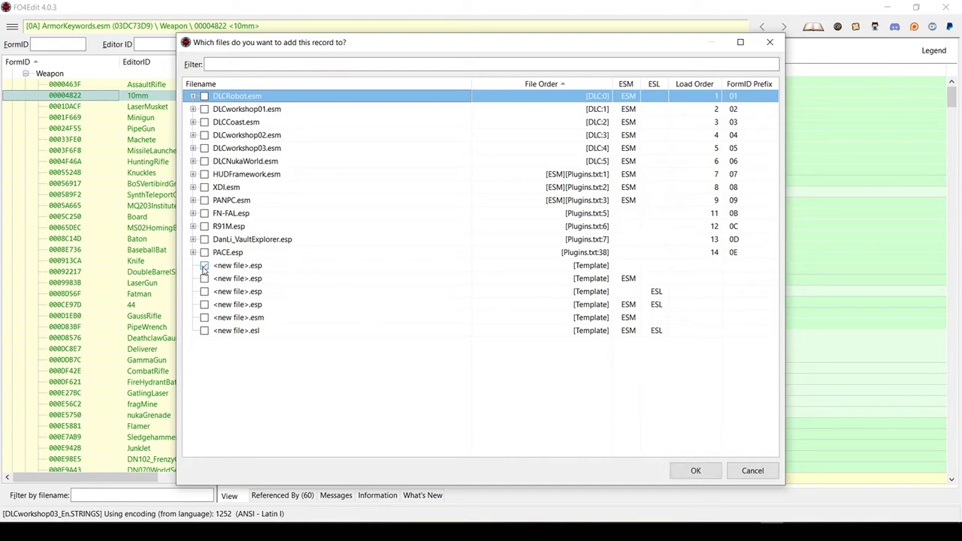
left_click(695, 470)
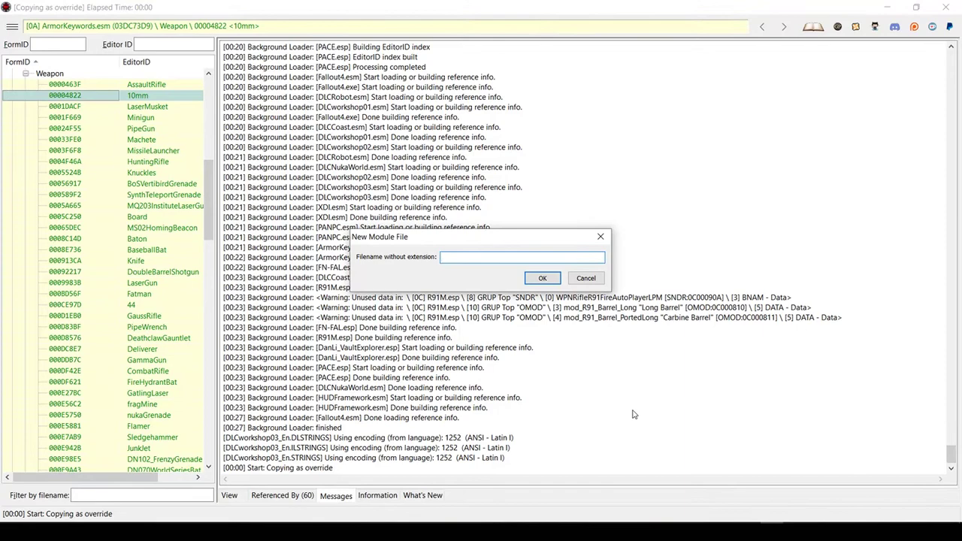
type("final patch")
left_click(546, 279)
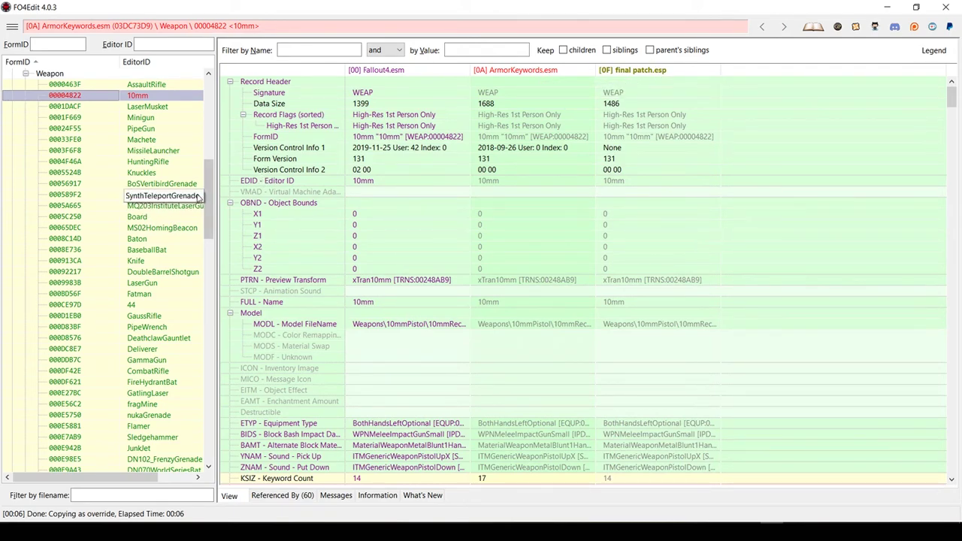
- Locate final patch.esp in the module tree and expand it and its Weapon group down to the 10mm record
left_click_drag(209, 231, 200, 479)
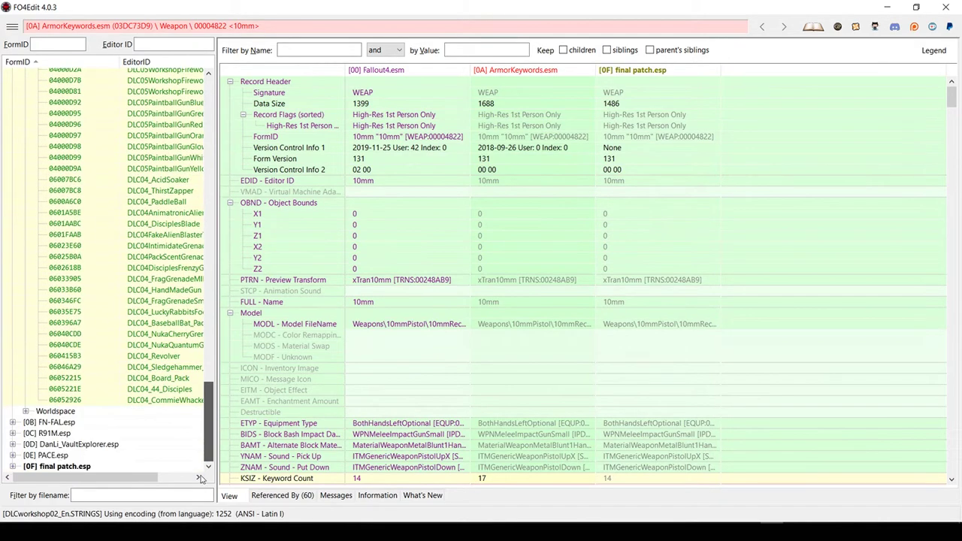
left_click(12, 467)
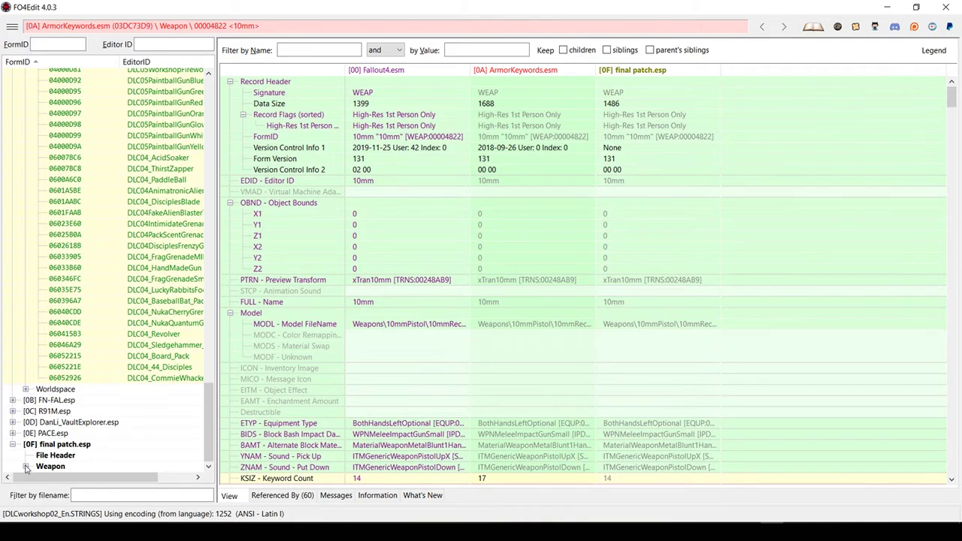
left_click(26, 467)
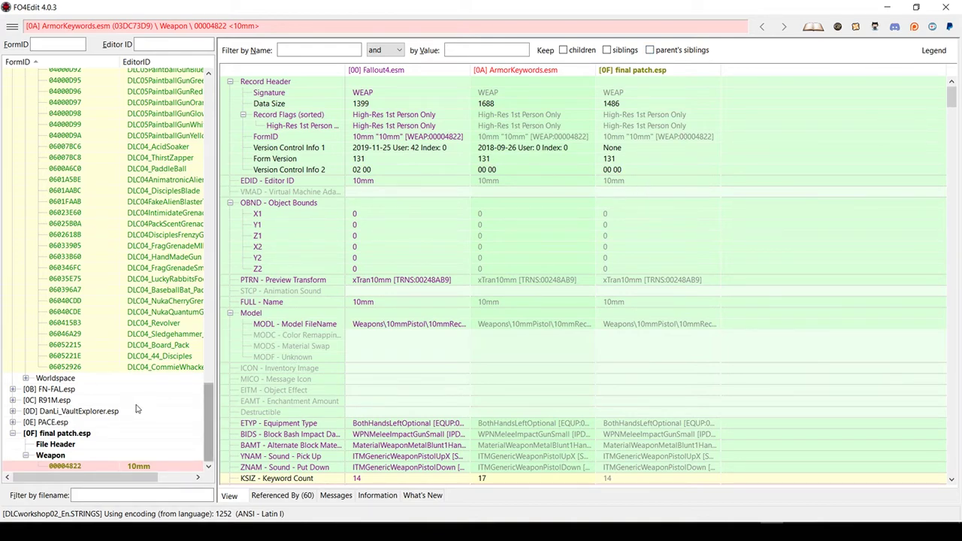
- View the file header of final patch.esp and inspect its Record Flags options without enabling any
left_click(73, 447)
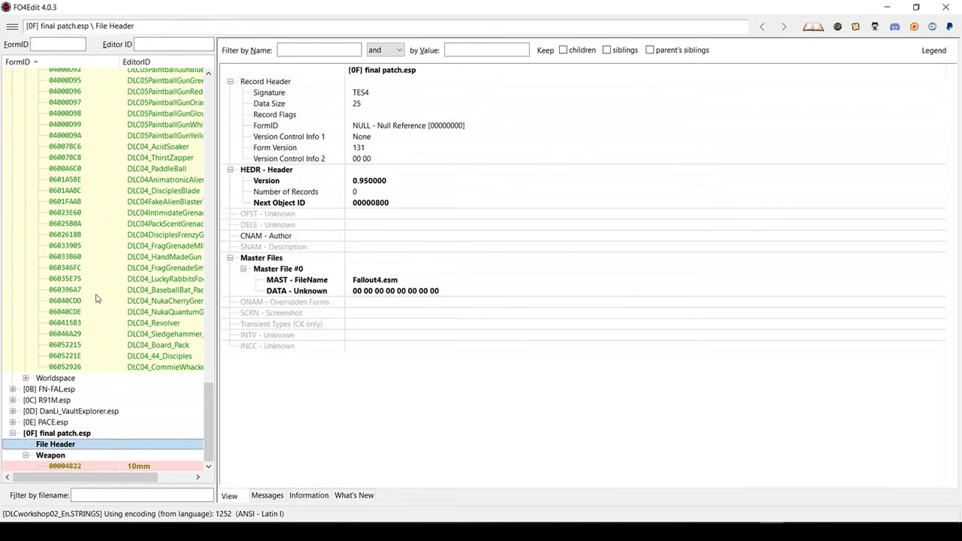
right_click(375, 117)
left_click(393, 124)
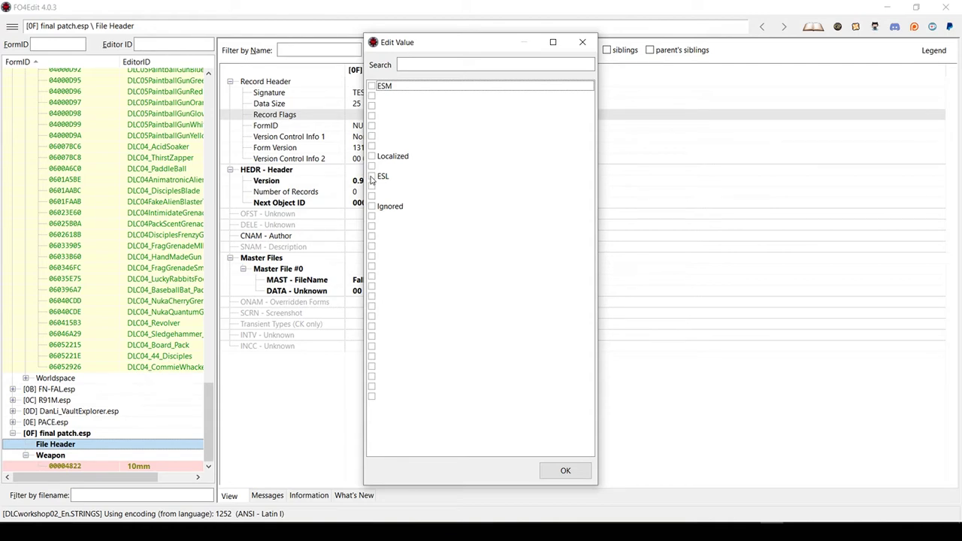
left_click(556, 469)
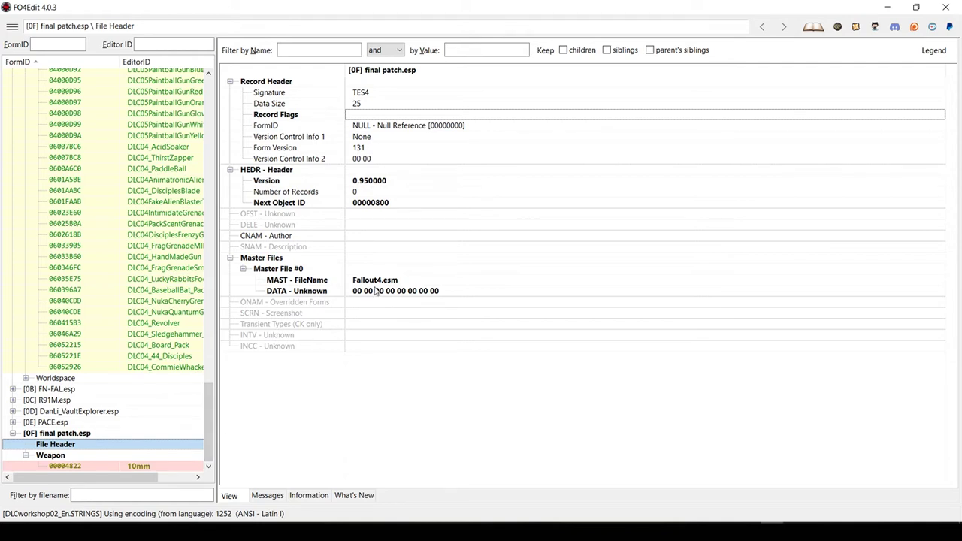
- Examine the 10mm record in final patch.esp against its Fallout4.esm and ArmorKeywords.esm versions, down through the keywords, attach parent slots and object template combinations
left_click(147, 468)
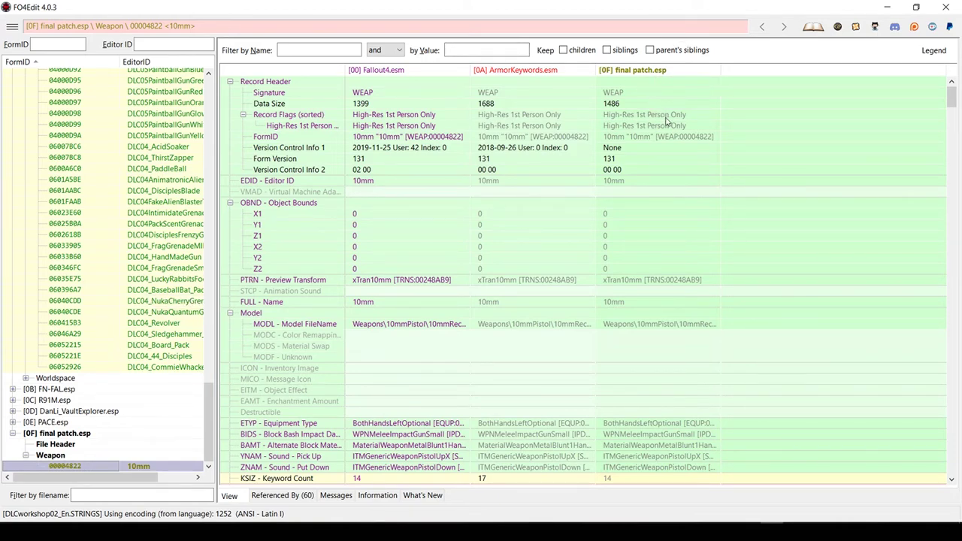
scroll(670, 139, "down", 5)
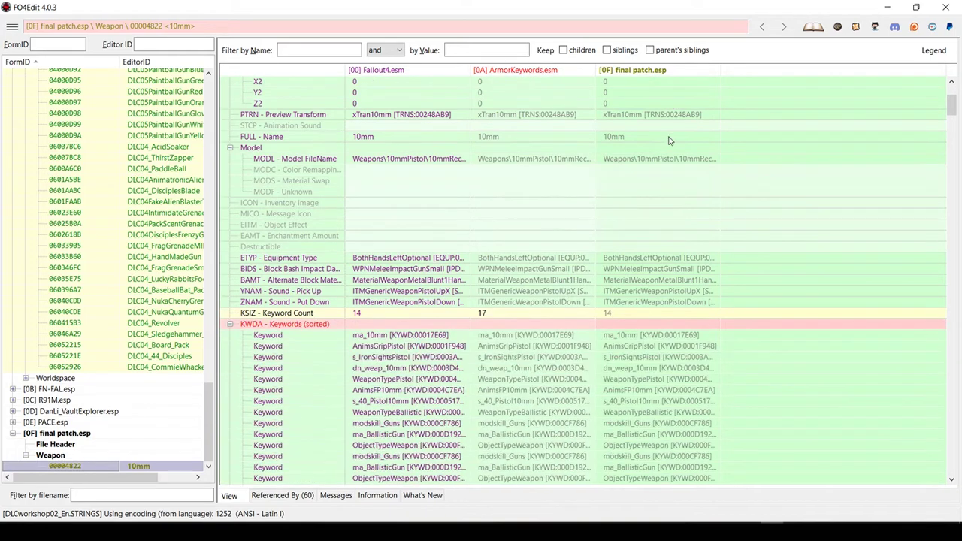
scroll(669, 139, "down", 7)
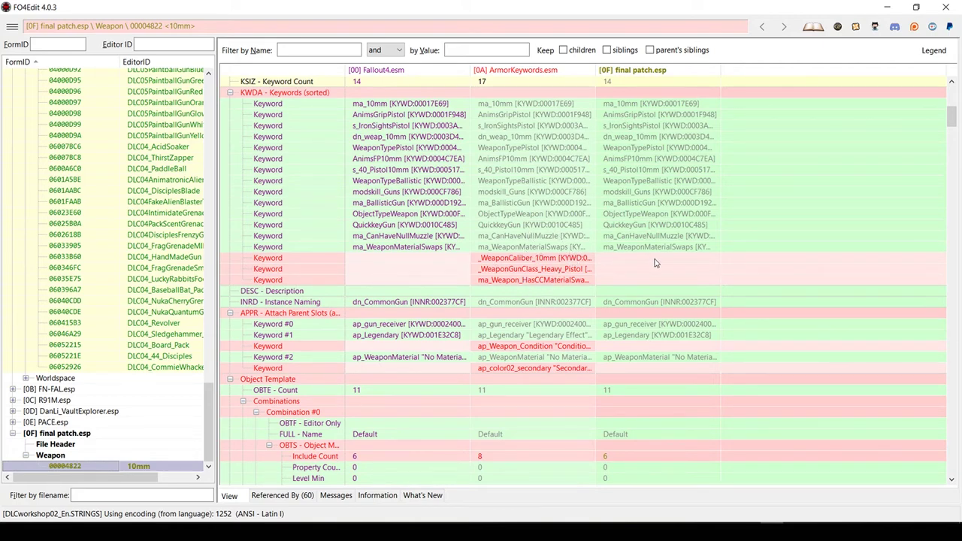
scroll(601, 269, "down", 20)
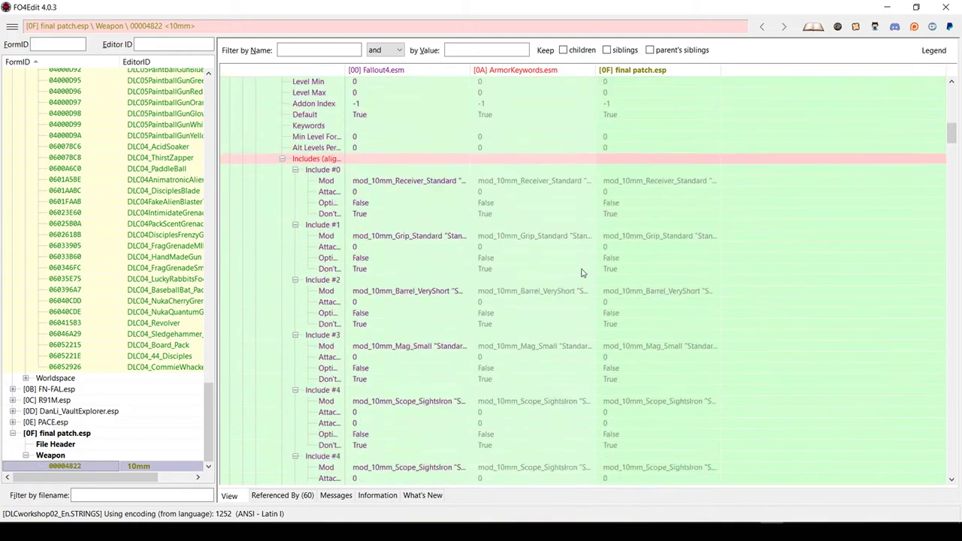
scroll(582, 273, "up", 7)
scroll(579, 273, "down", 15)
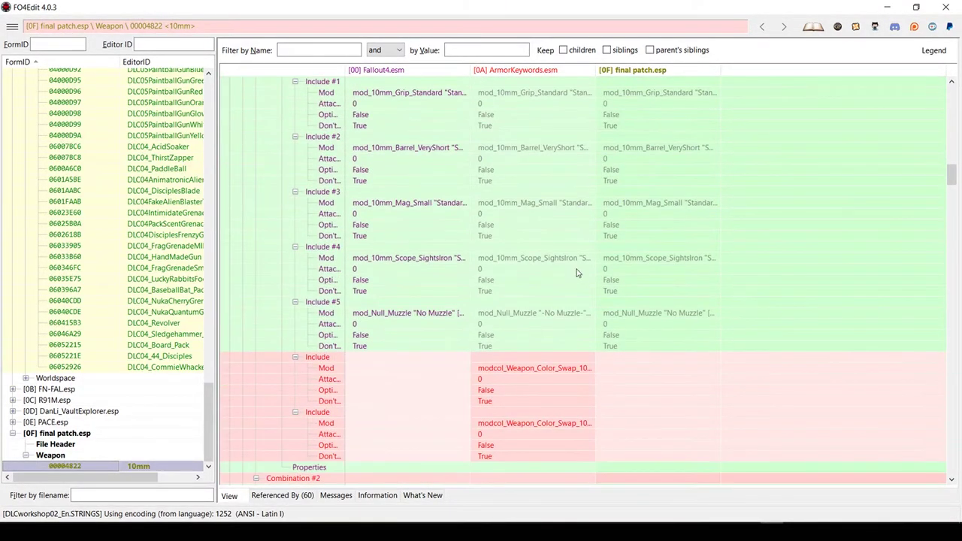
scroll(579, 273, "down", 2)
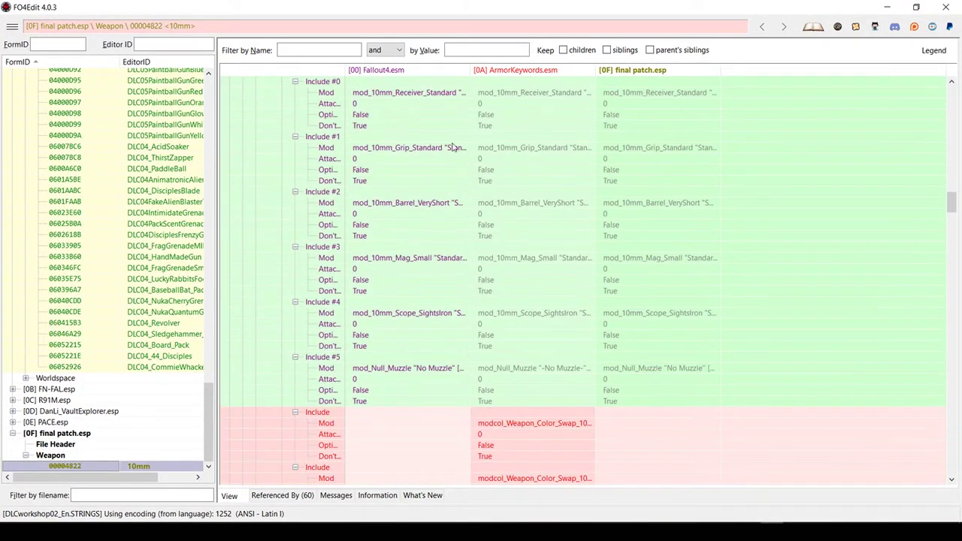
right_click(400, 73)
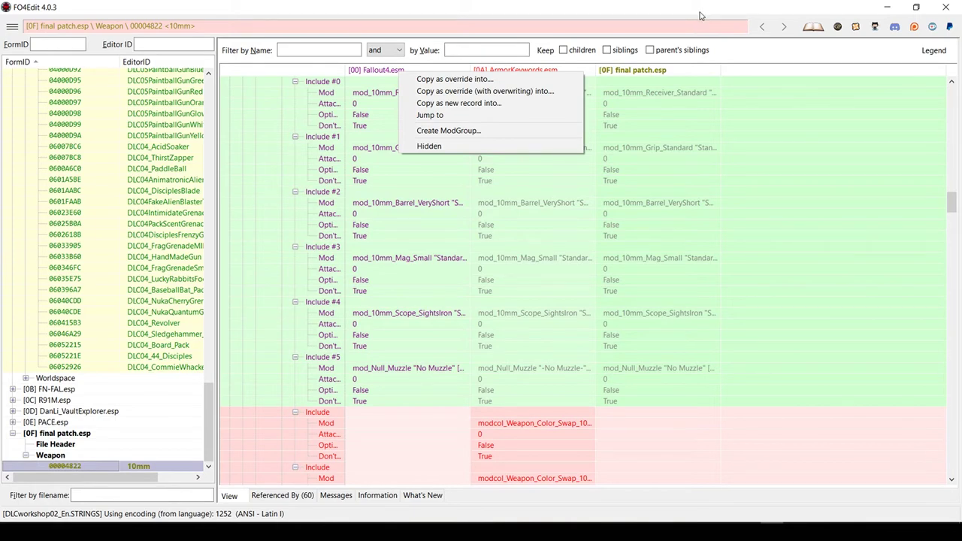
left_click(760, 56)
scroll(676, 202, "down", 10)
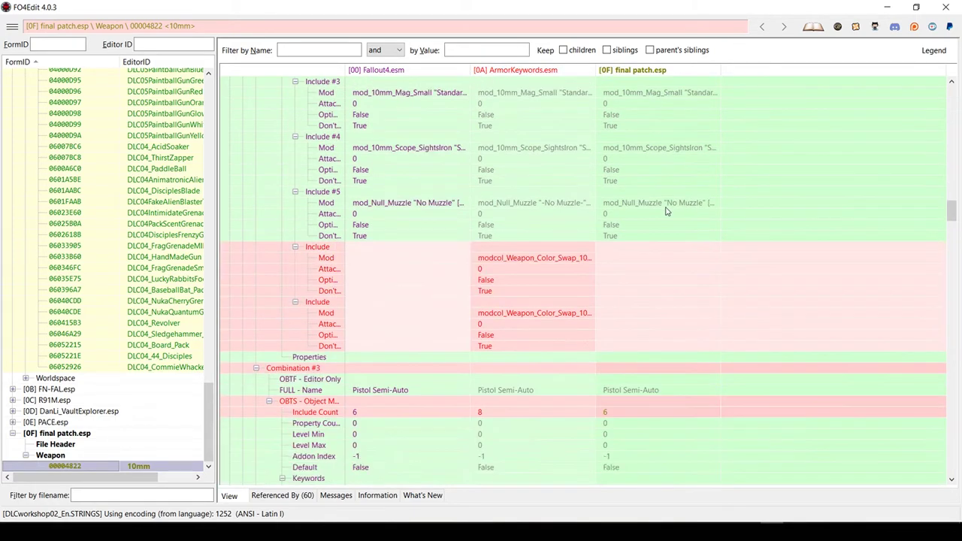
scroll(662, 212, "down", 6)
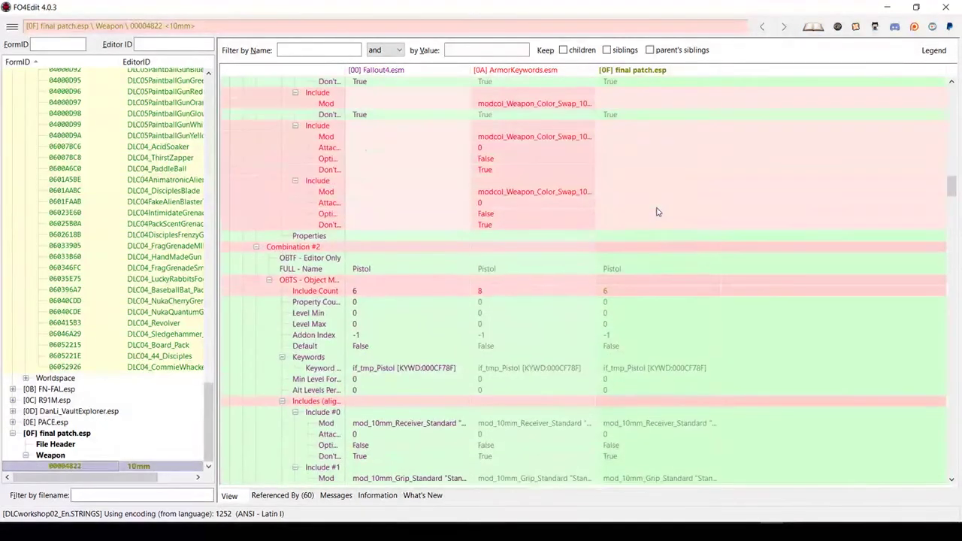
scroll(656, 212, "down", 2)
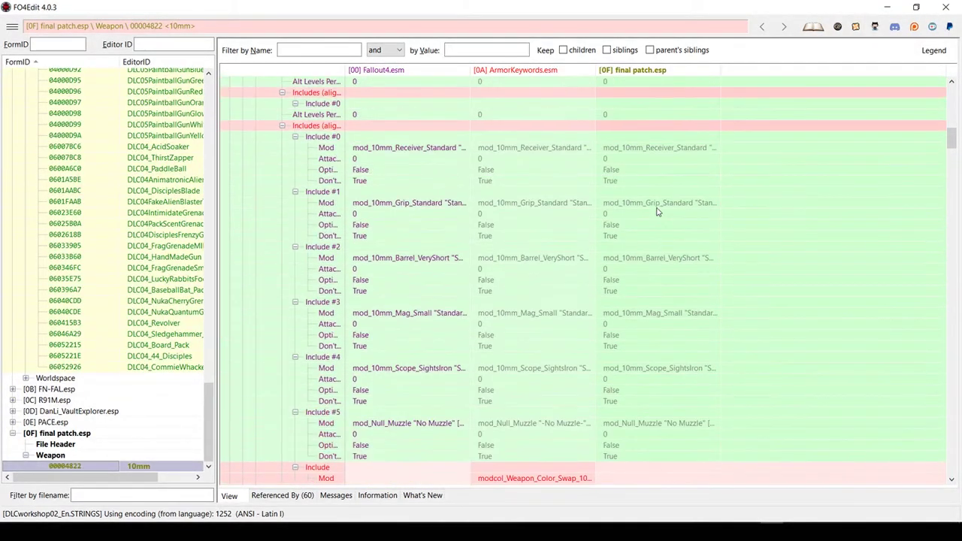
scroll(656, 212, "up", 16)
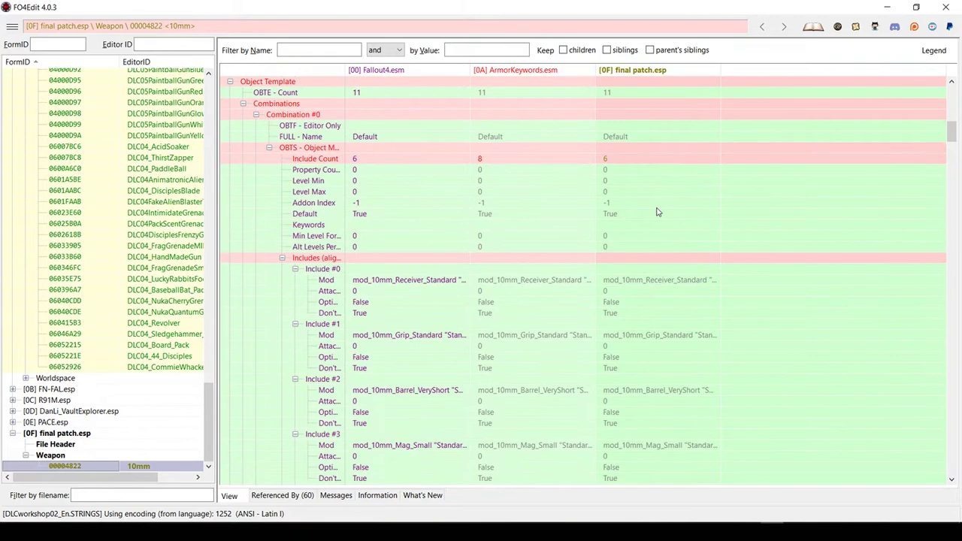
- Copy the _WeaponCaliber_10mm keyword from ArmorKeywords.esm into the final patch.esp 10mm record, accepting ArmorKeywords.esm as an added master
scroll(656, 212, "up", 2)
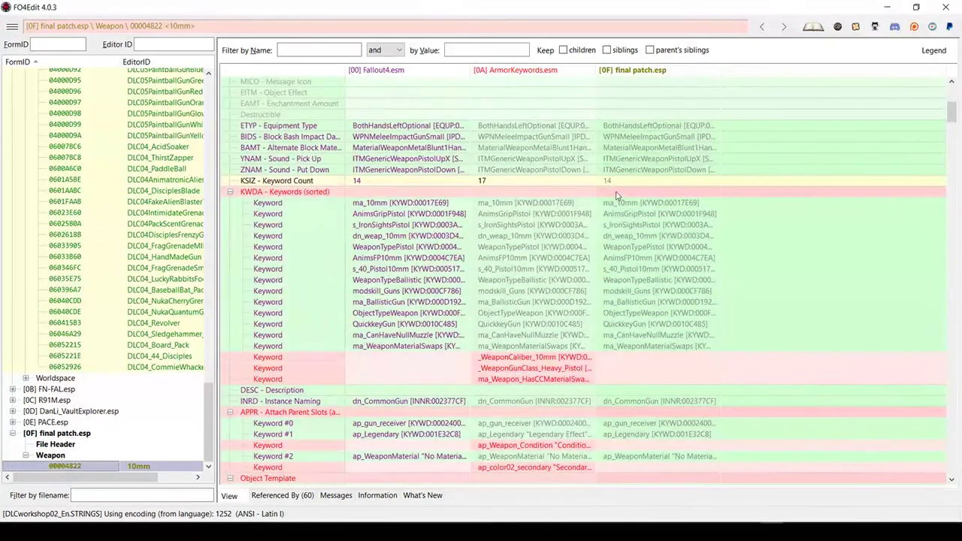
left_click(545, 358)
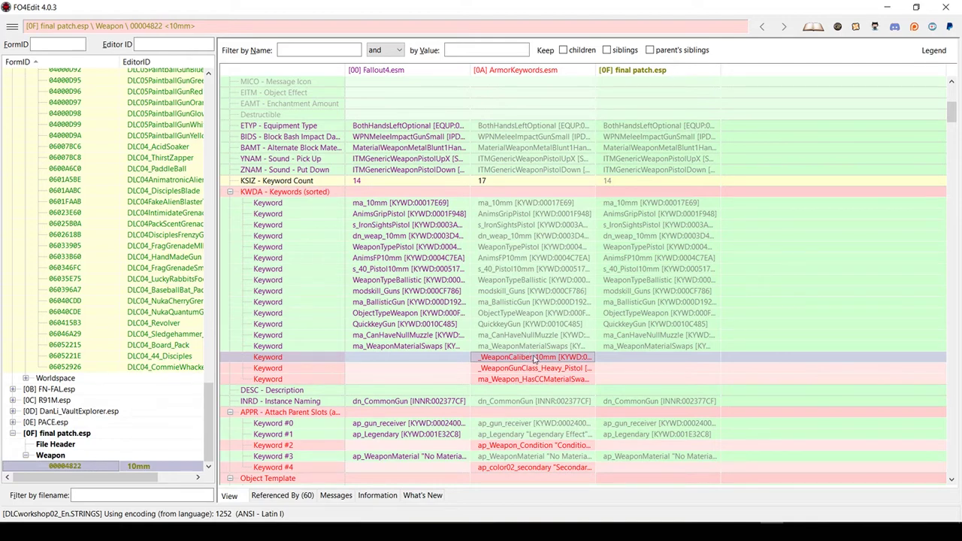
left_click_drag(538, 360, 646, 358)
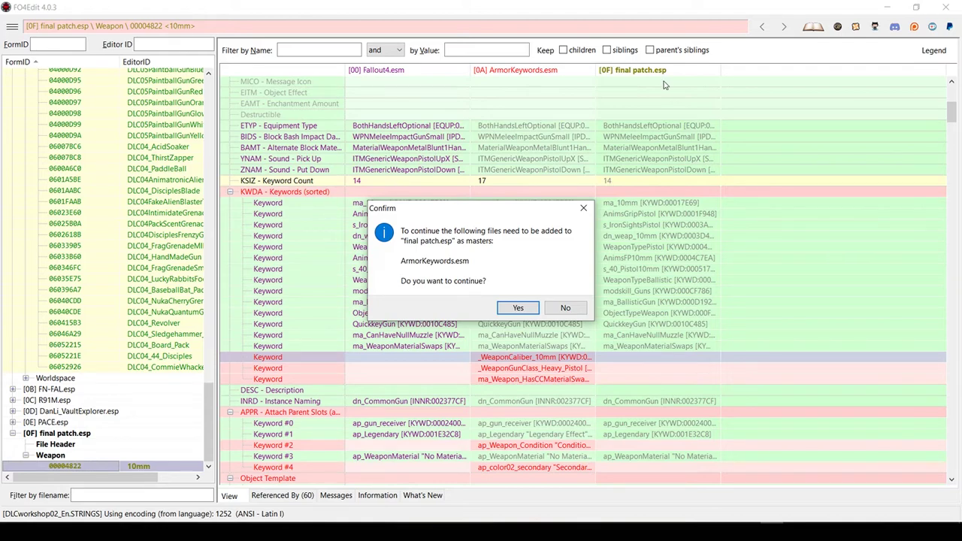
left_click(519, 309)
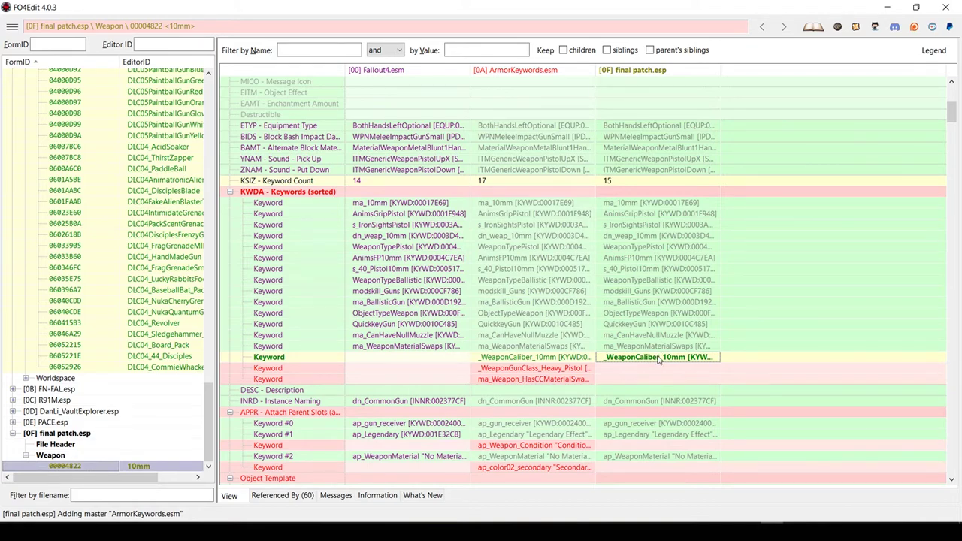
- Copy the remaining _WeaponGunClass_Heavy_Pistol and ma_Weapon_HasCCMaterialSwap keywords from ArmorKeywords.esm into the final patch.esp 10mm record
left_click_drag(590, 375, 639, 370)
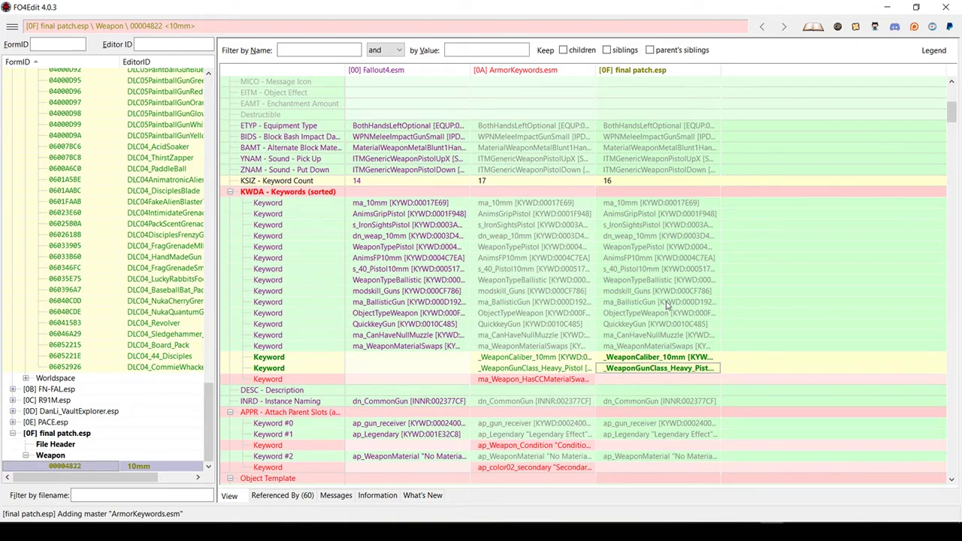
scroll(667, 304, "down", 4)
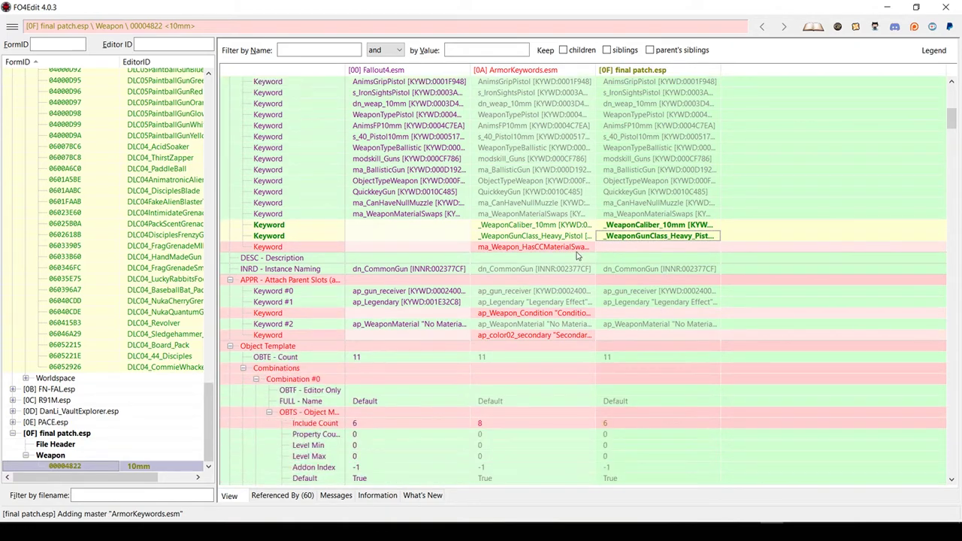
left_click_drag(578, 250, 645, 251)
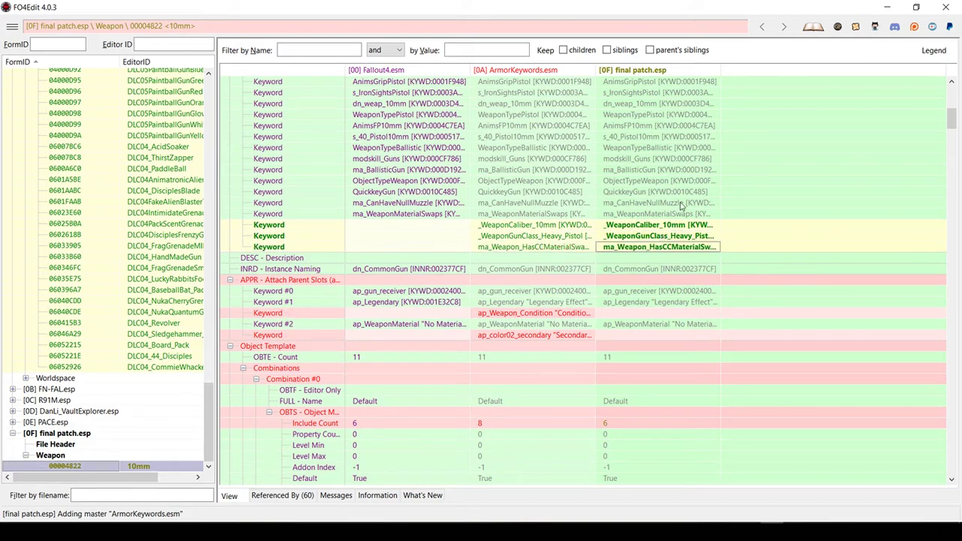
- Examine the remaining differences between ArmorKeywords.esm and final patch.esp in the 10mm's attach parent slots and template includes, and return to the record's start
scroll(683, 205, "down", 2)
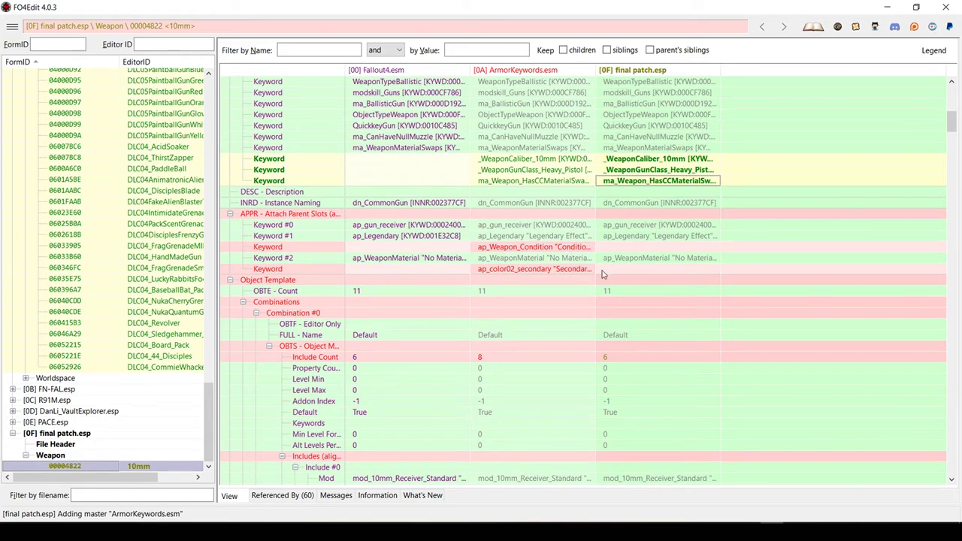
scroll(616, 361, "down", 6)
scroll(612, 260, "up", 7)
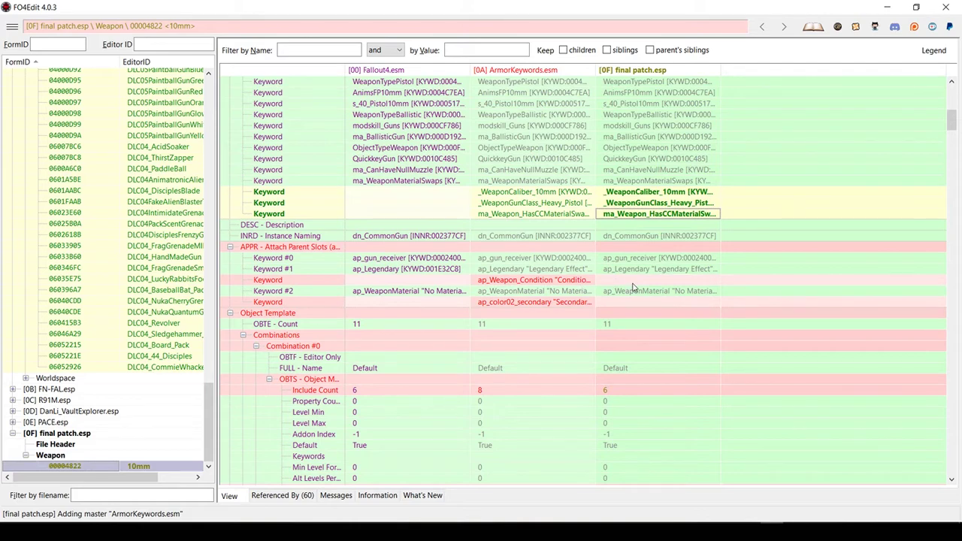
scroll(633, 287, "down", 7)
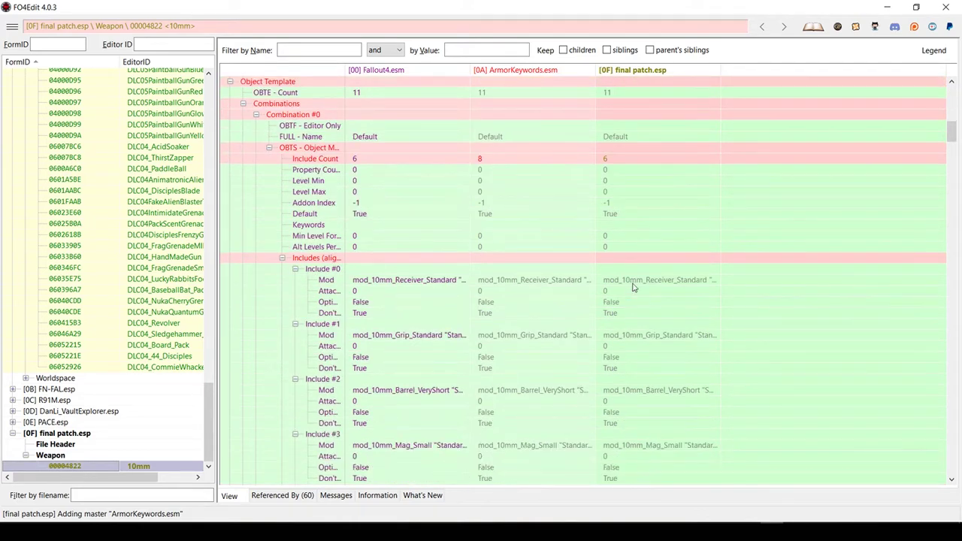
scroll(630, 282, "up", 3)
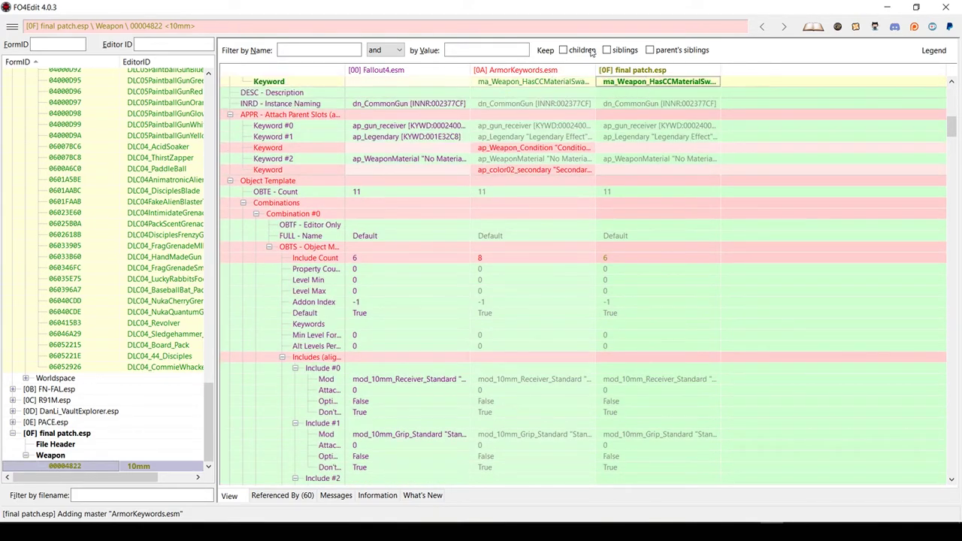
scroll(672, 204, "up", 16)
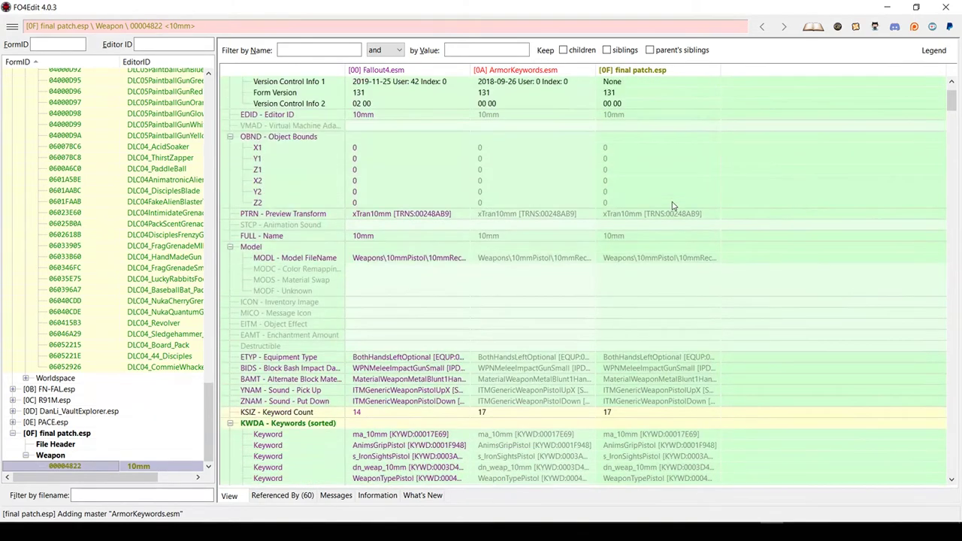
scroll(673, 205, "up", 2)
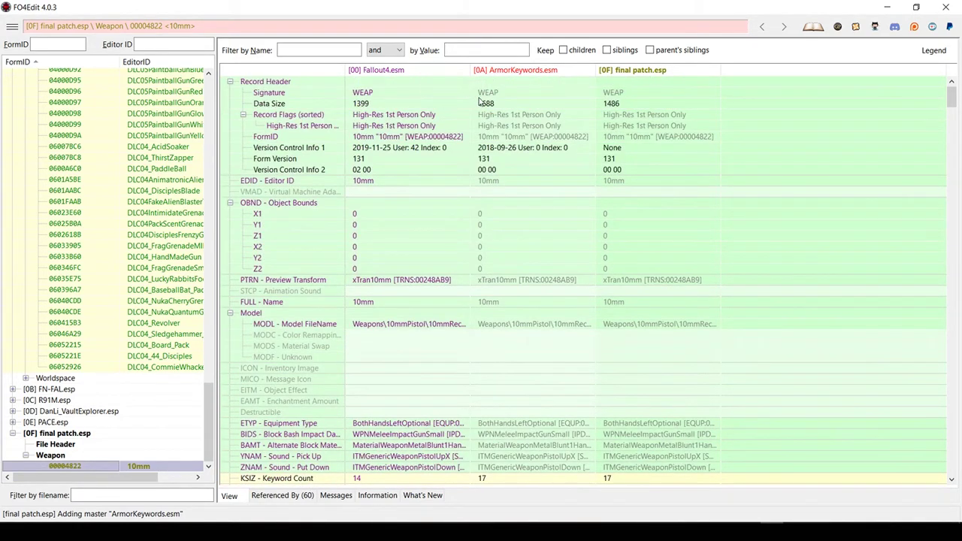
scroll(464, 147, "down", 3)
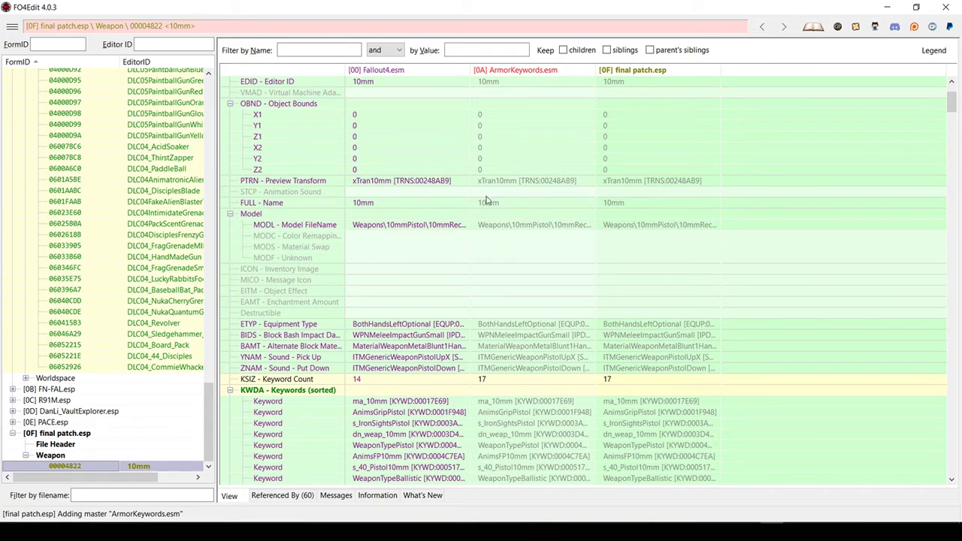
scroll(645, 282, "down", 15)
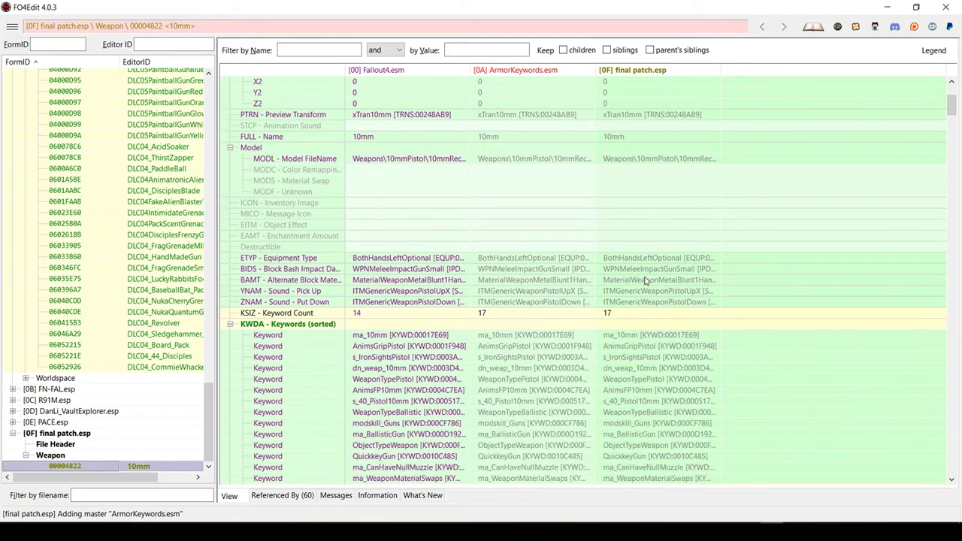
scroll(644, 288, "down", 10)
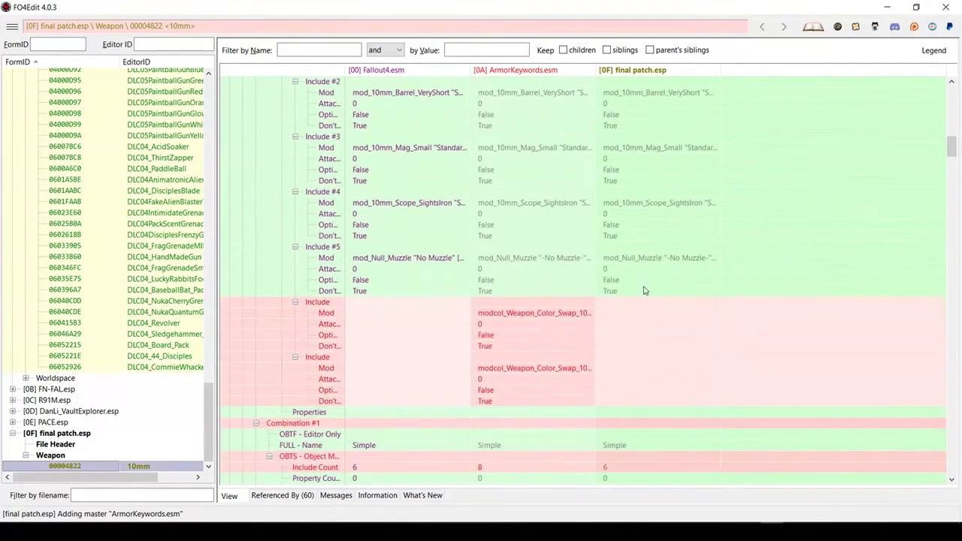
scroll(644, 290, "down", 6)
scroll(644, 291, "up", 12)
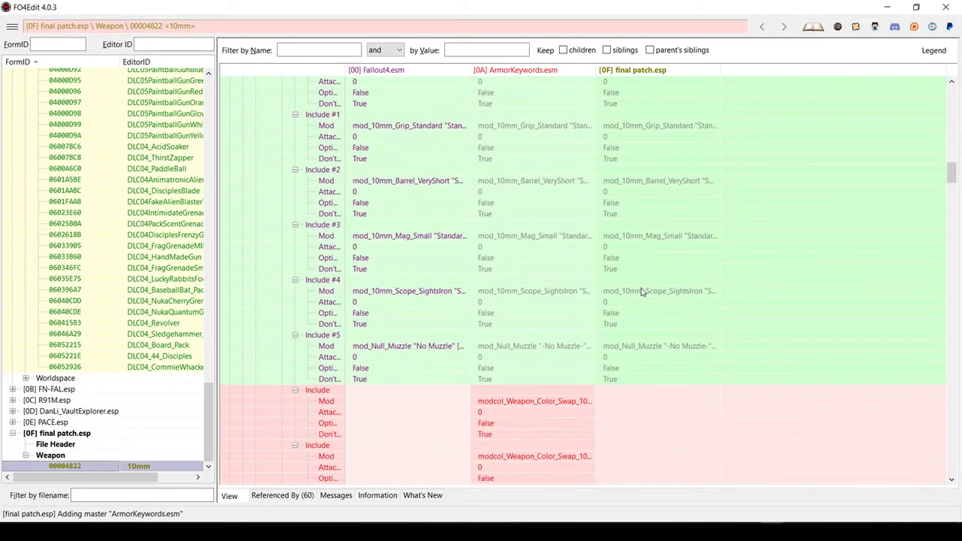
scroll(640, 291, "up", 8)
scroll(639, 291, "down", 5)
scroll(635, 292, "up", 20)
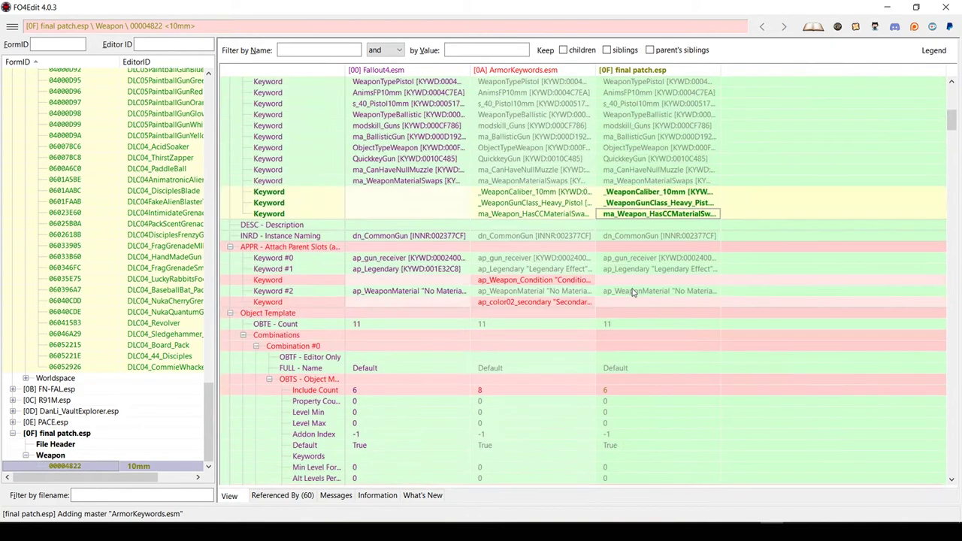
scroll(632, 293, "up", 6)
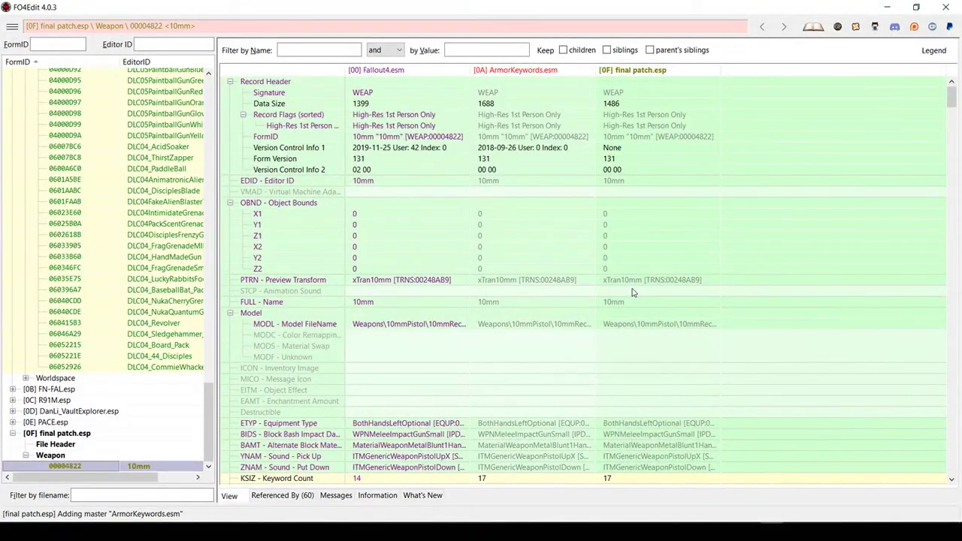
- Set the 10mm's FULL - Name value in ArmorKeywords.esm to "[GUN] 10mm"
left_click(653, 304)
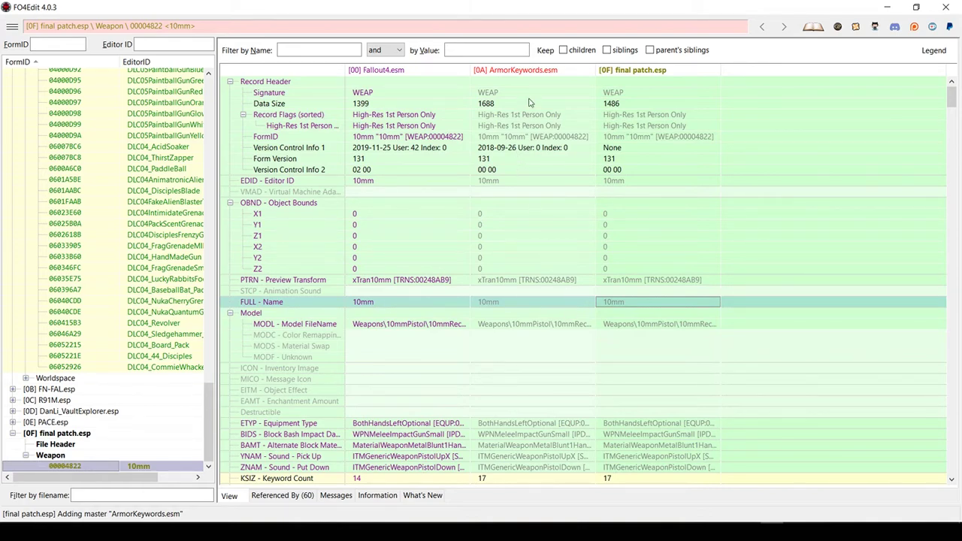
left_click(483, 302)
right_click(483, 302)
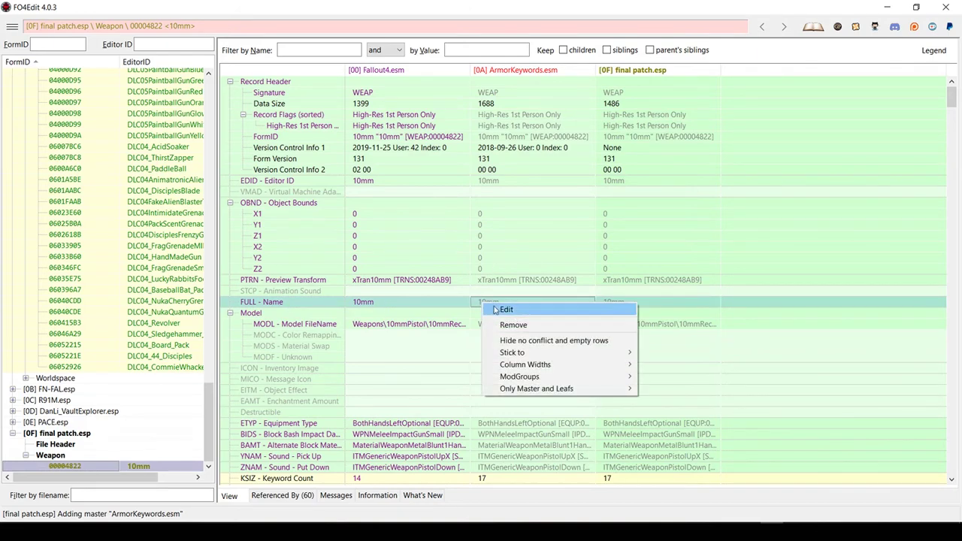
left_click(506, 310)
key("Home")
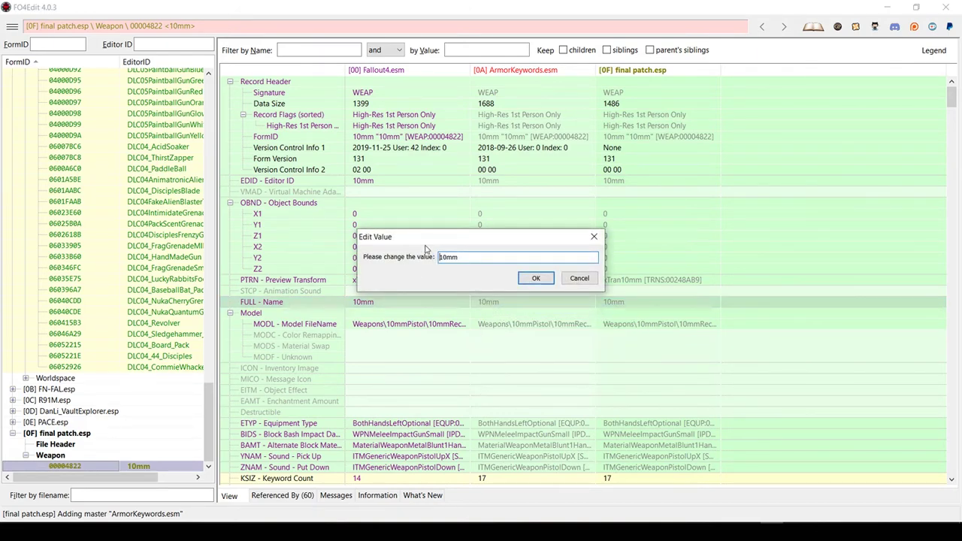
type("[GUN]")
key("Return")
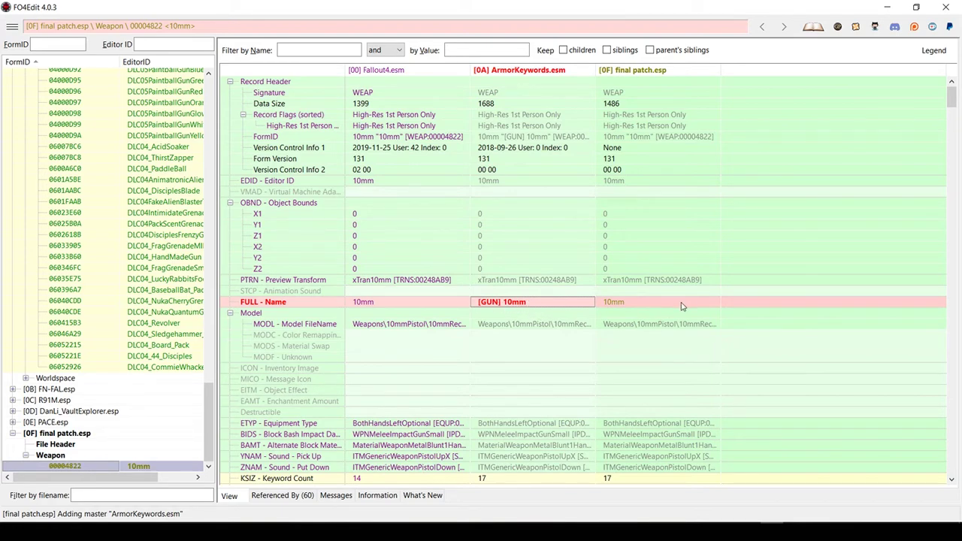
scroll(683, 304, "down", 10)
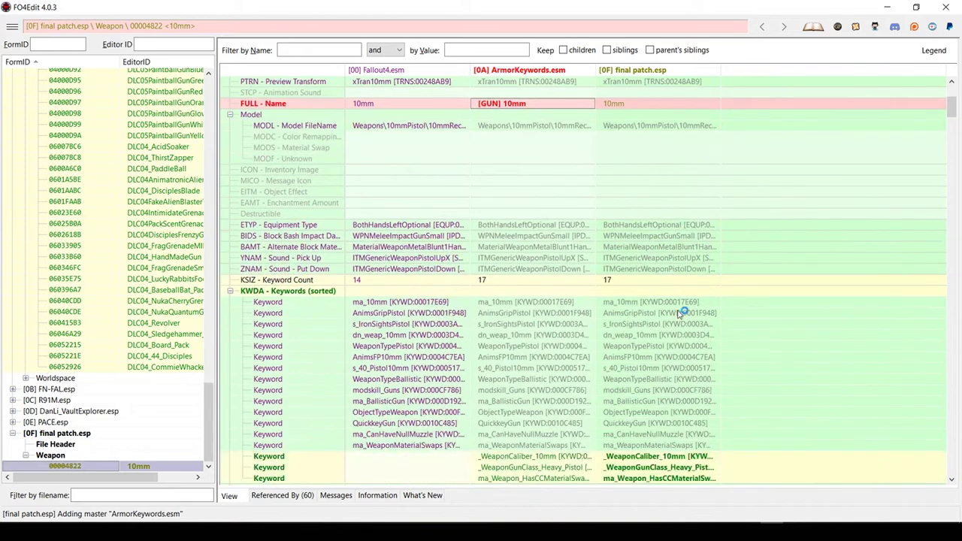
- Compare the 10mm record's name, keywords, attach parent slots and object template includes across Fallout4.esm, ArmorKeywords.esm and final patch.esp
scroll(672, 316, "down", 3)
scroll(669, 316, "up", 14)
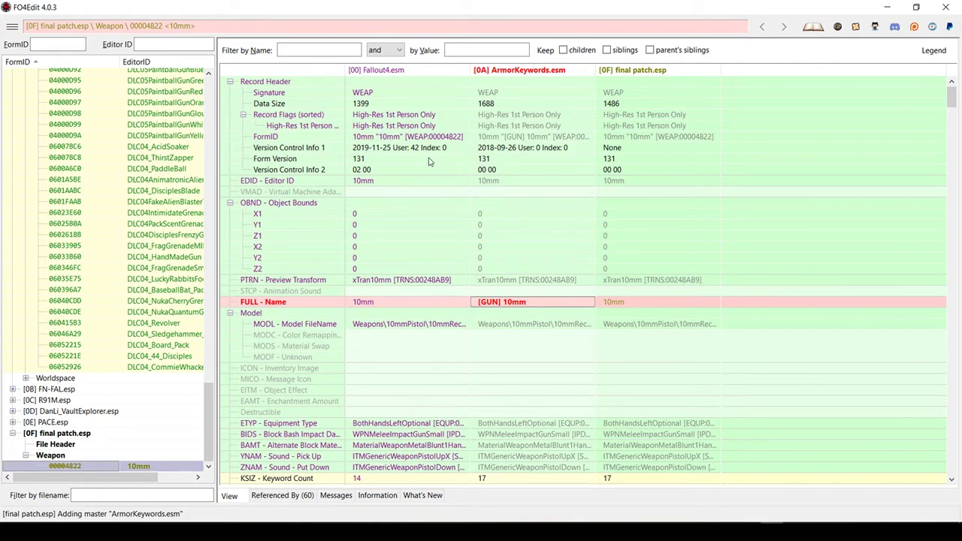
scroll(429, 162, "down", 20)
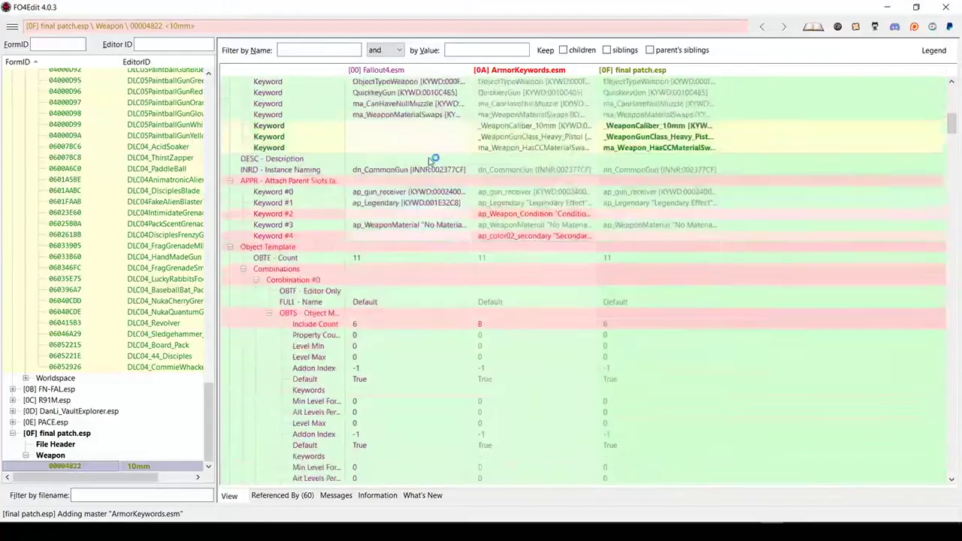
scroll(436, 158, "down", 4)
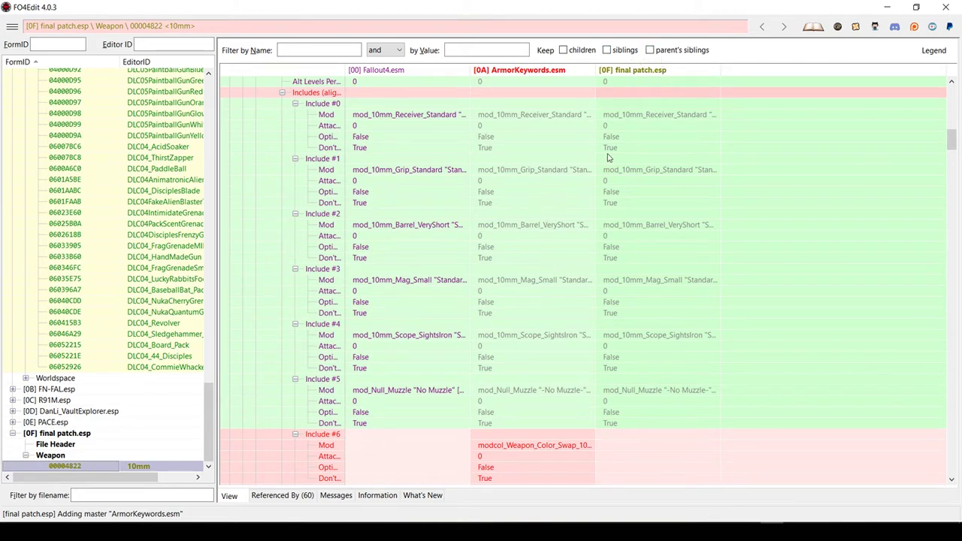
scroll(610, 333, "up", 7)
scroll(611, 333, "up", 15)
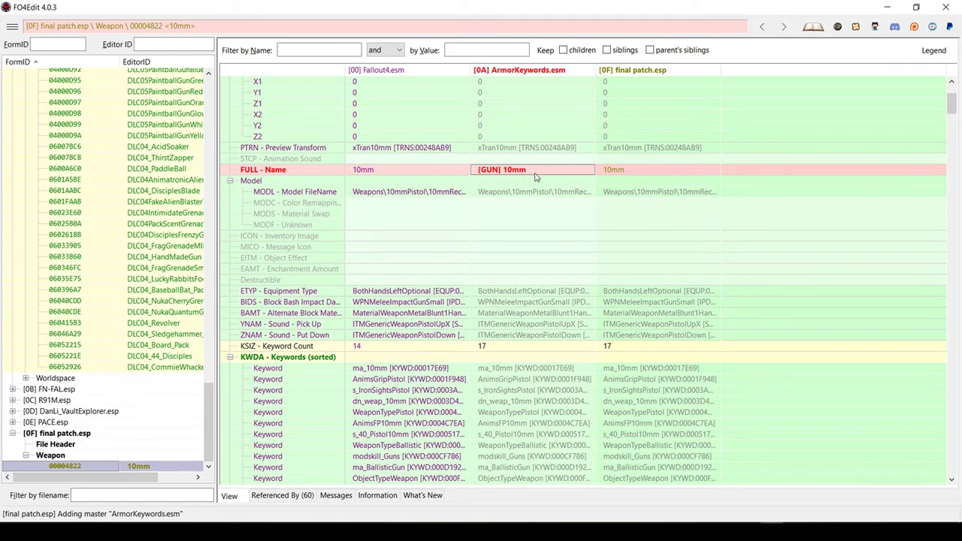
scroll(536, 177, "down", 15)
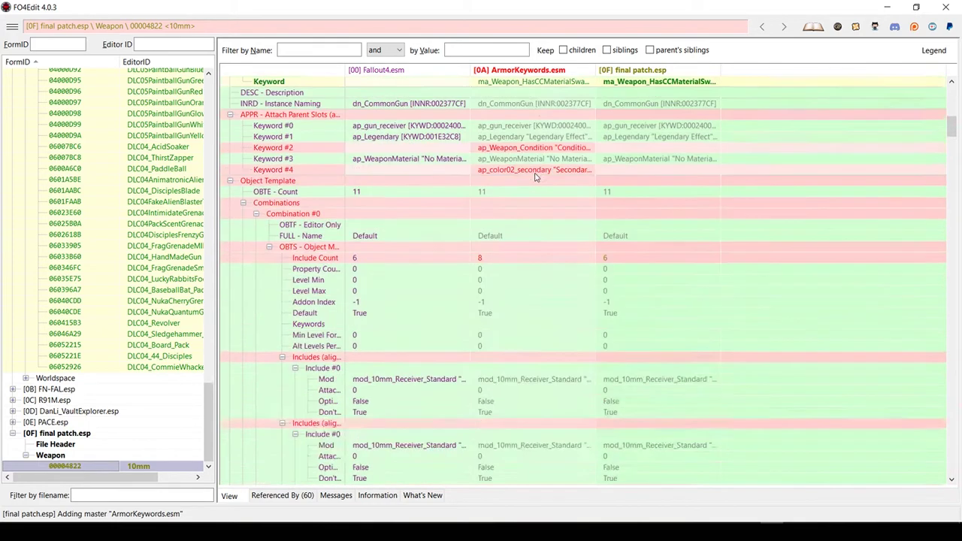
scroll(537, 176, "down", 18)
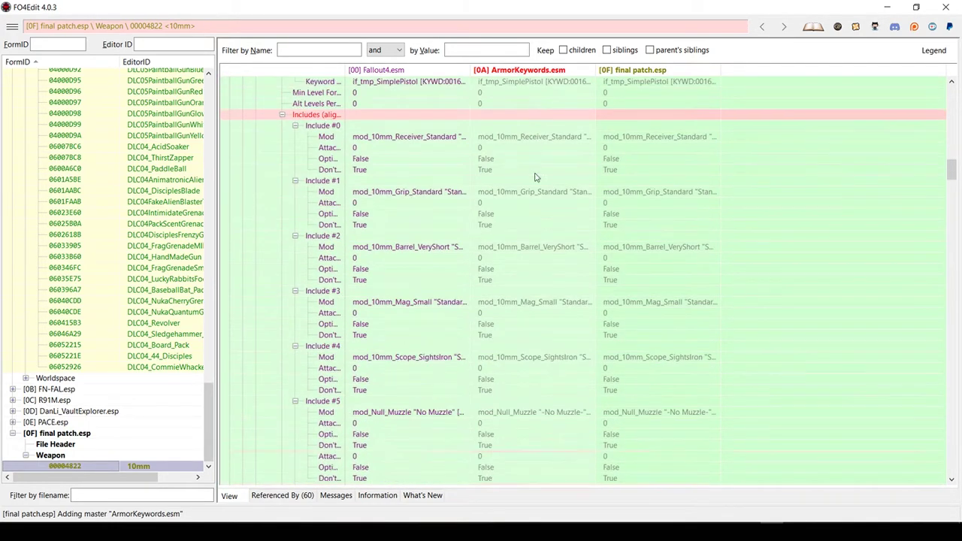
scroll(536, 176, "up", 15)
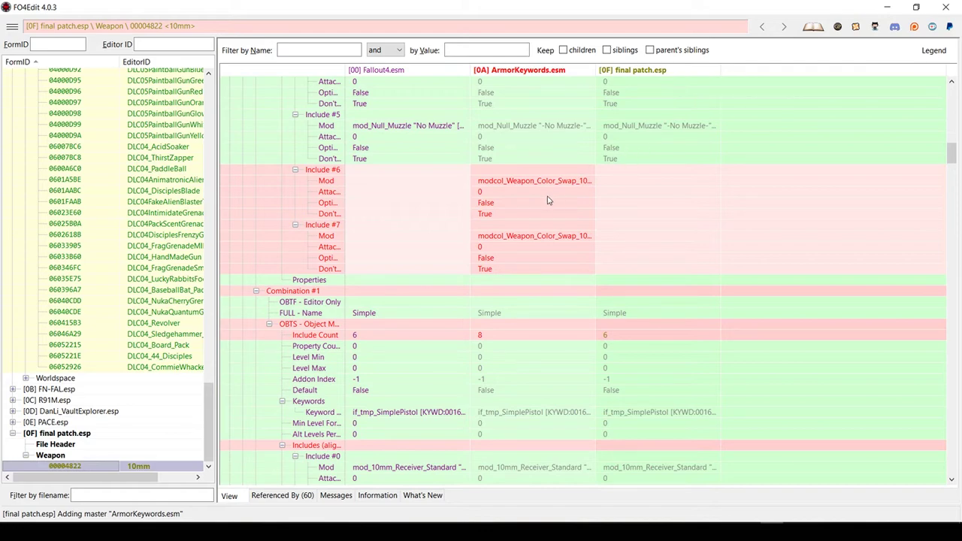
scroll(605, 380, "down", 9)
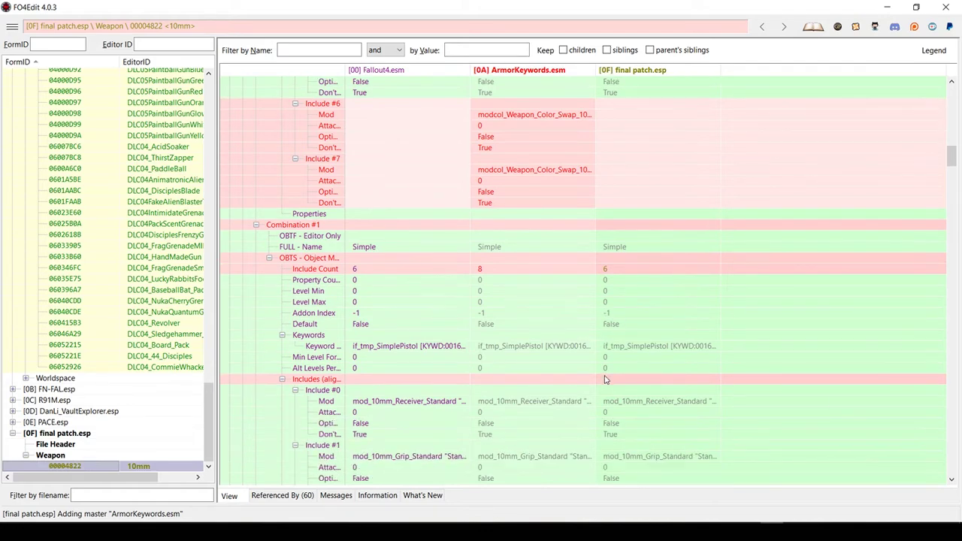
scroll(605, 214, "down", 5)
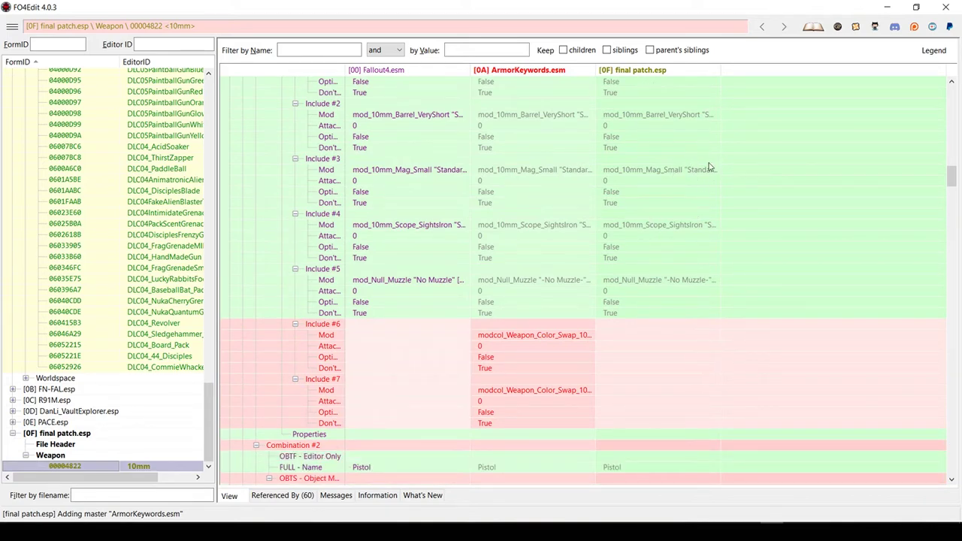
scroll(327, 278, "down", 3)
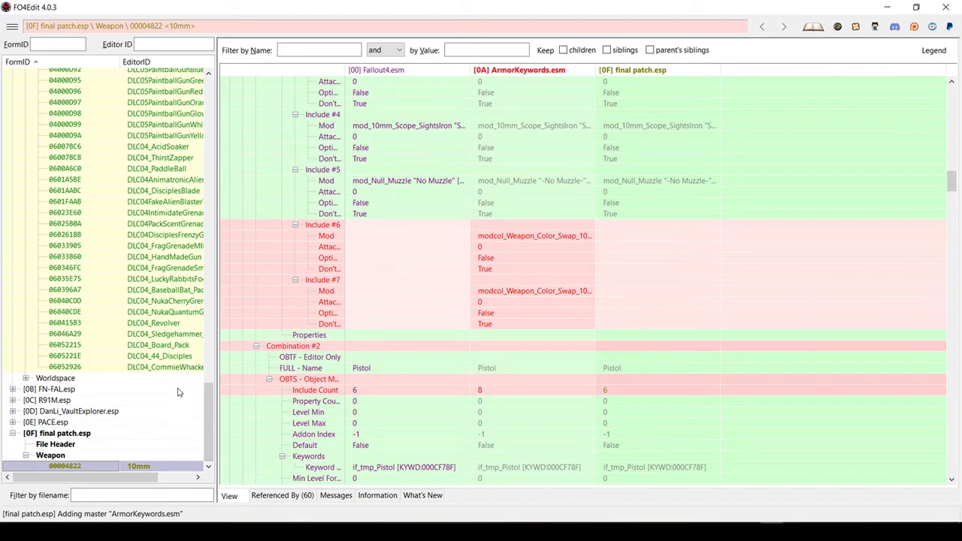
- Collapse final patch.esp and create a merged patch from it named "merged", accepting the warning
left_click(11, 434)
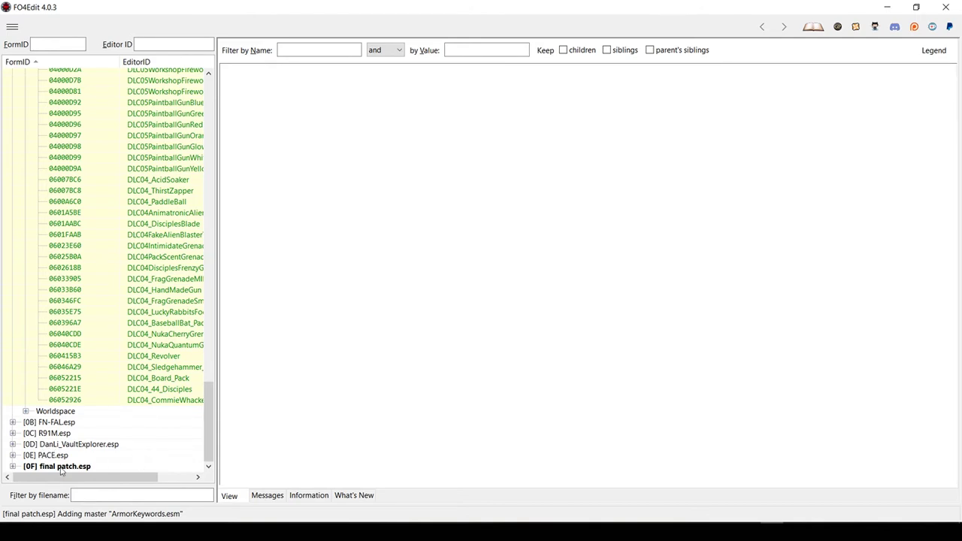
left_click(72, 467)
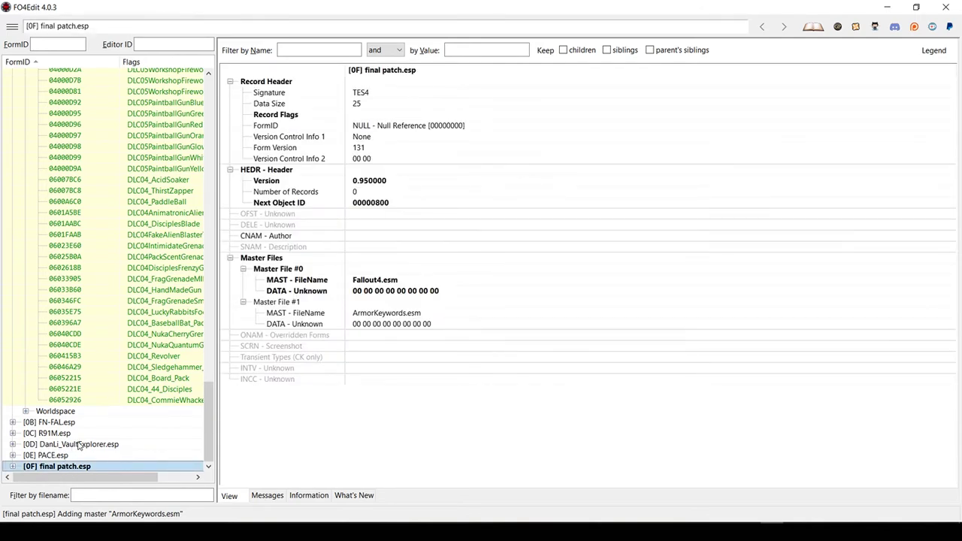
left_click(66, 455)
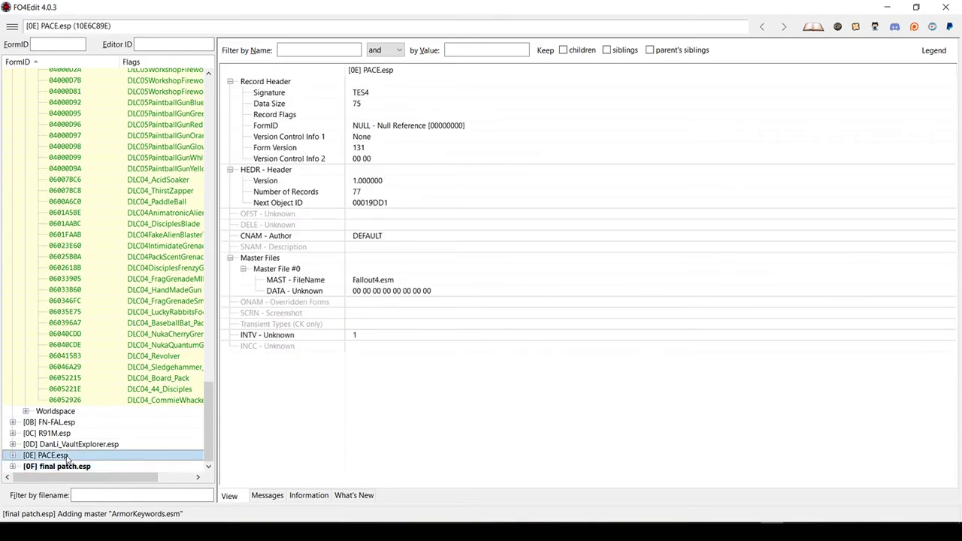
right_click(66, 456)
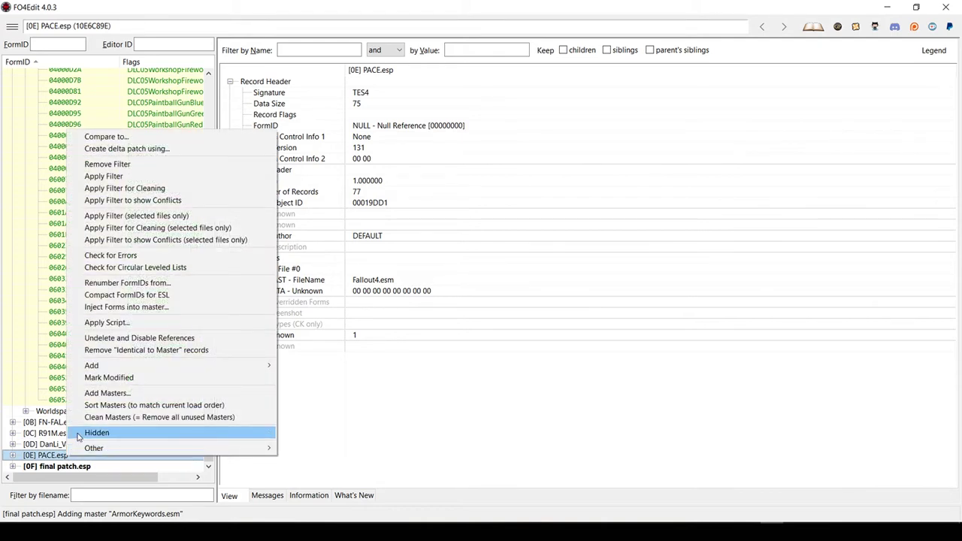
left_click(84, 467)
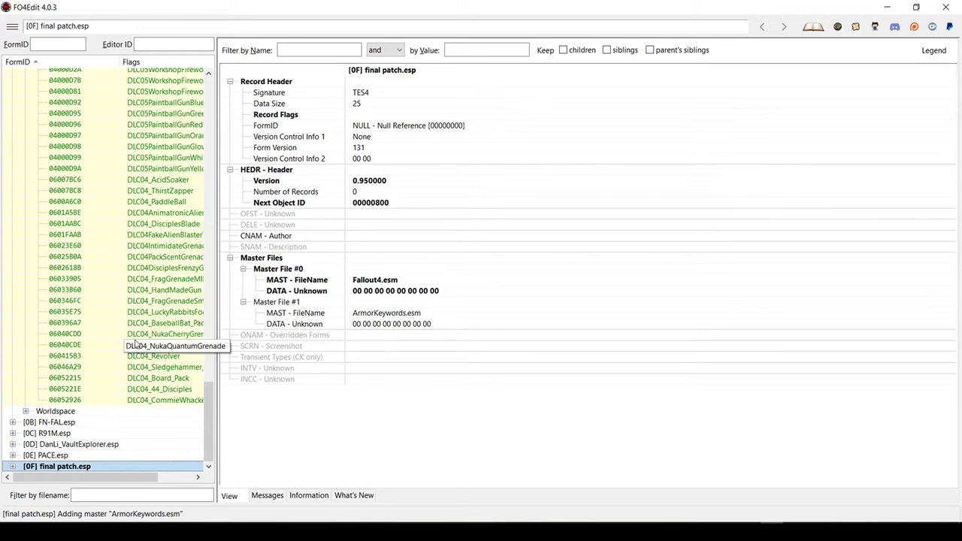
right_click(115, 472)
mouse_move(148, 467)
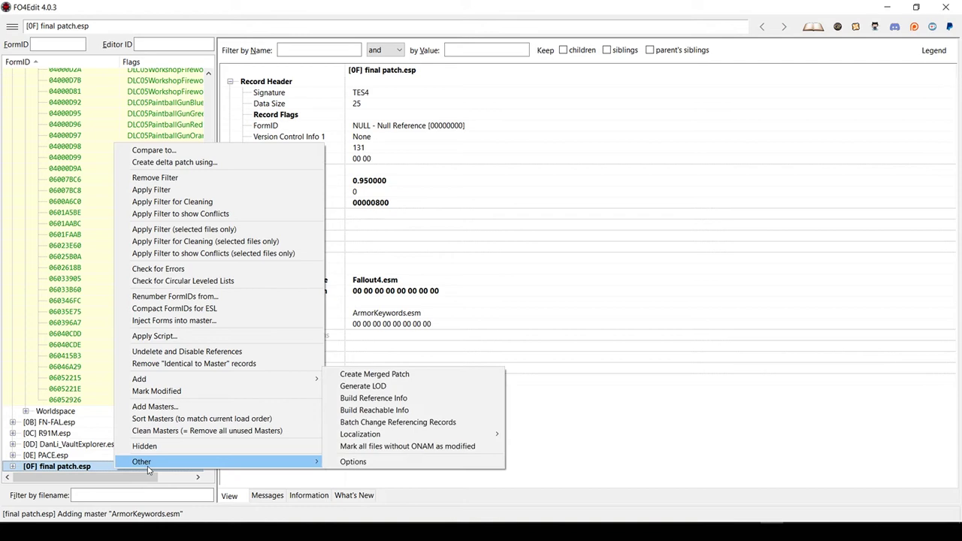
left_click(404, 375)
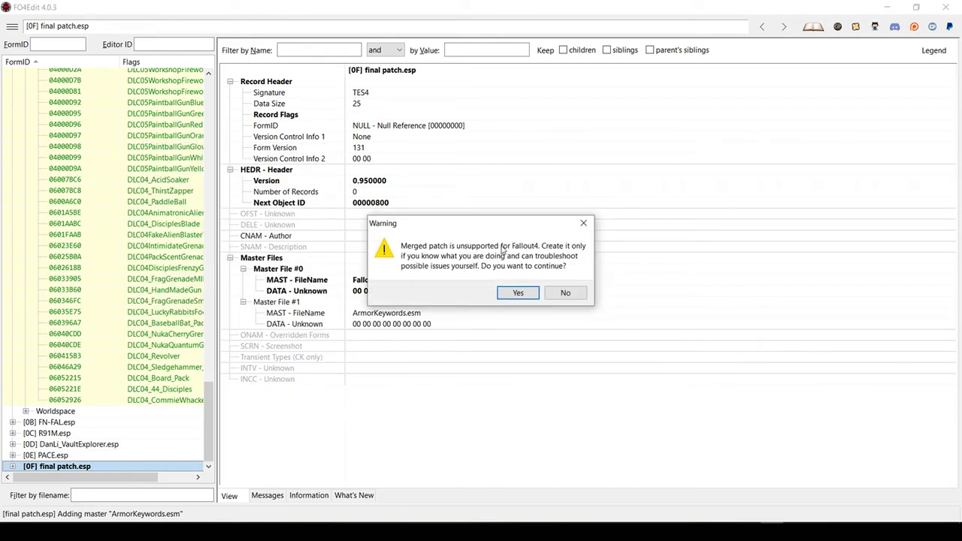
left_click(518, 294)
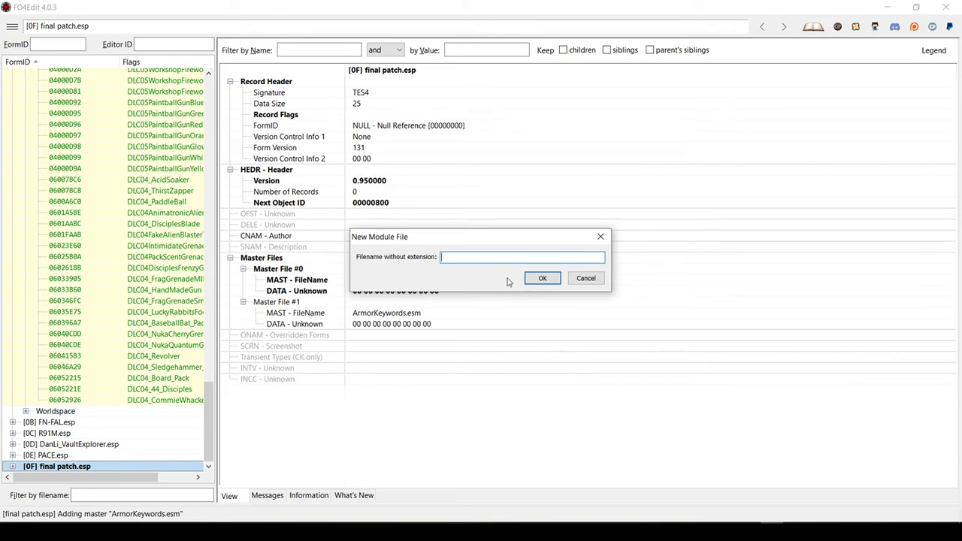
type("merged")
left_click(542, 278)
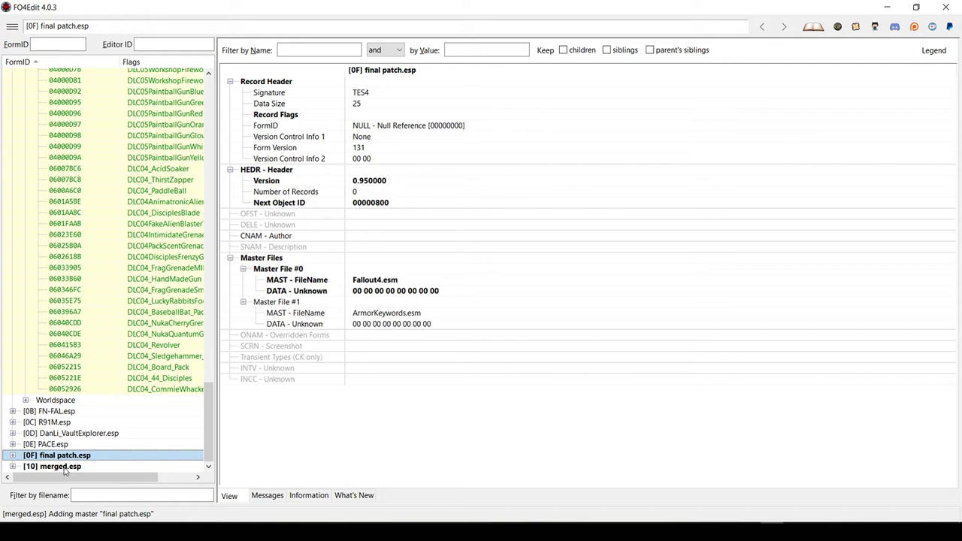
- Expand merged.esp and examine its file header and contents
left_click(67, 467)
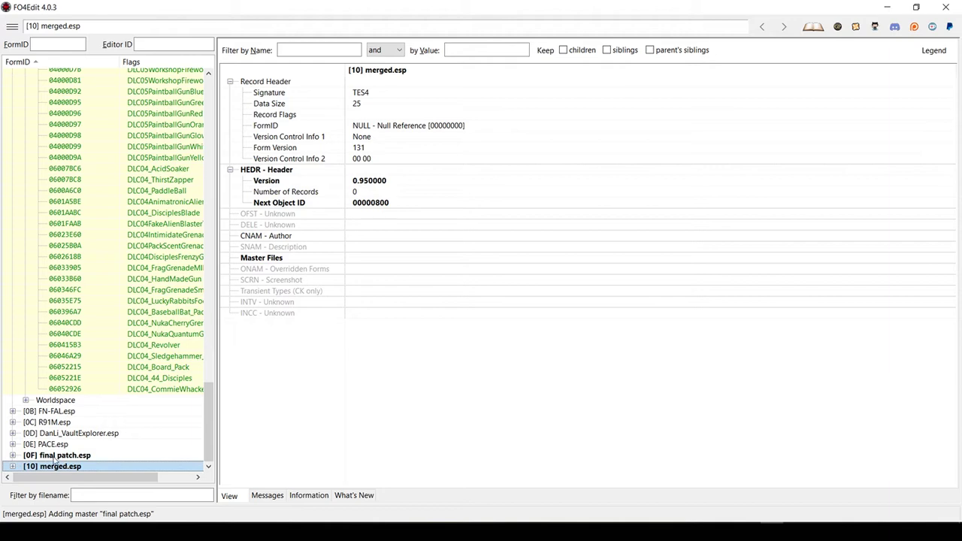
left_click(13, 467)
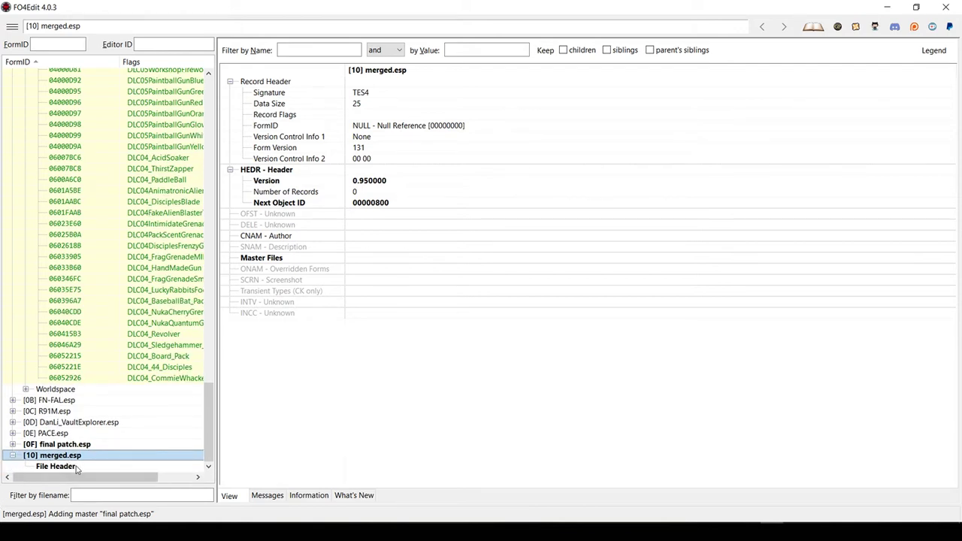
left_click(57, 467)
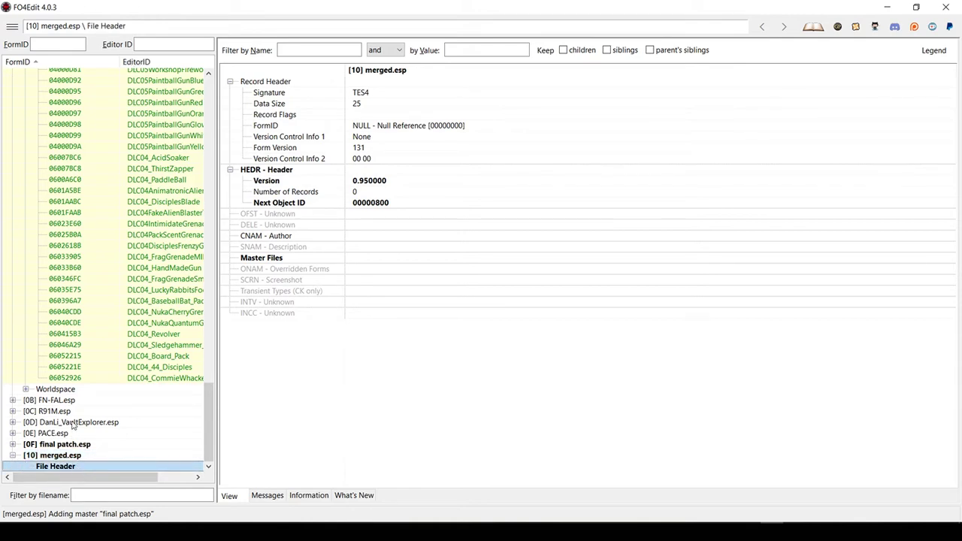
- Open LL_Vendor_Junk_A-F among the leveled items of ArmorKeywords.esm and compare its entries with Fallout4.esm
scroll(64, 424, "up", 10)
scroll(64, 424, "up", 15)
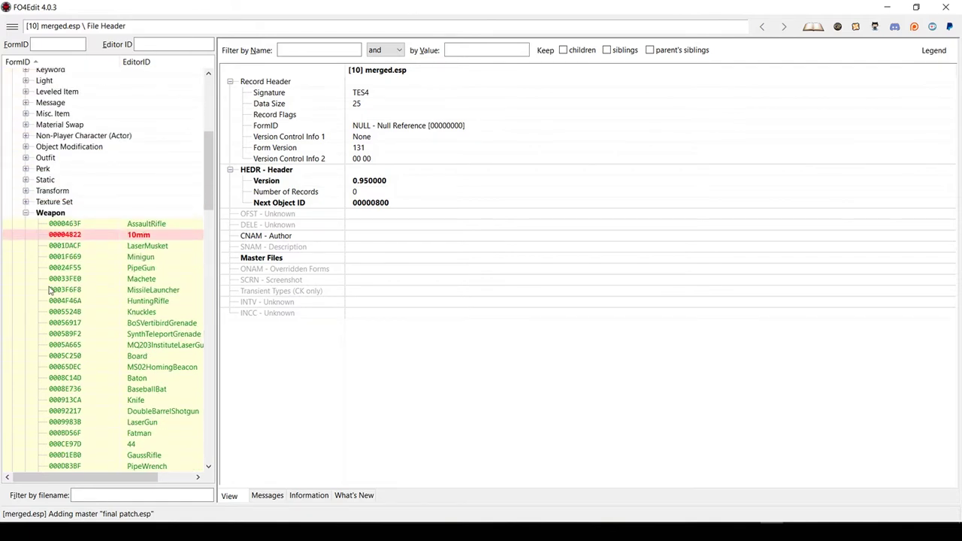
scroll(49, 292, "up", 6)
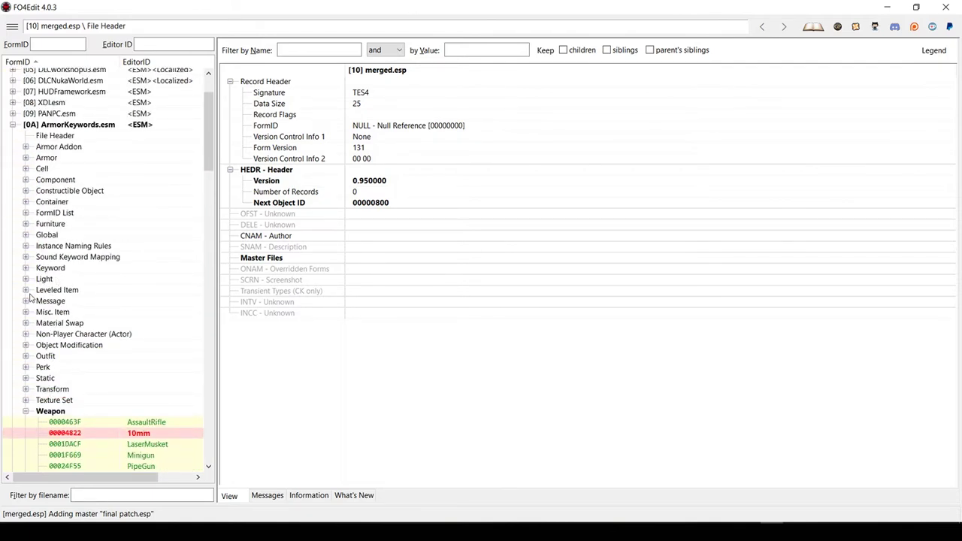
left_click(26, 292)
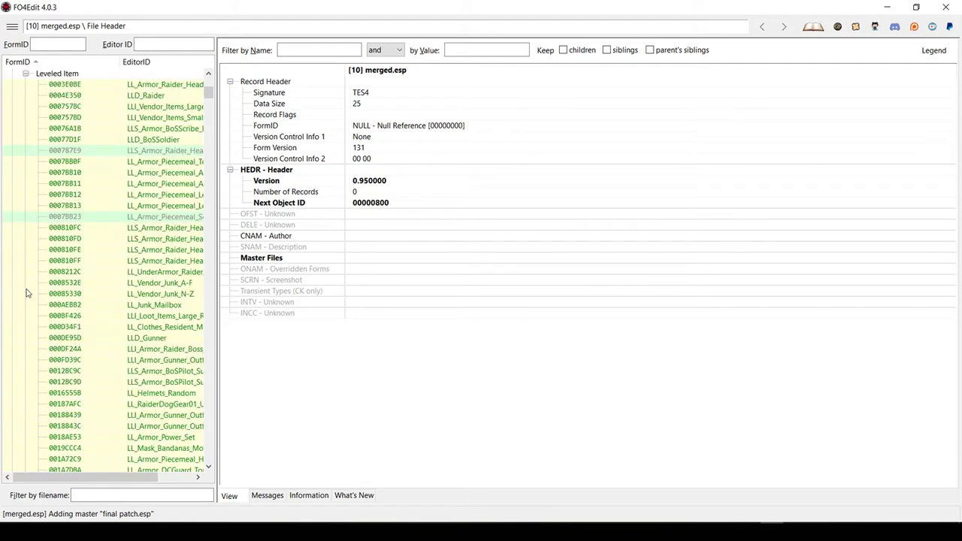
left_click(152, 284)
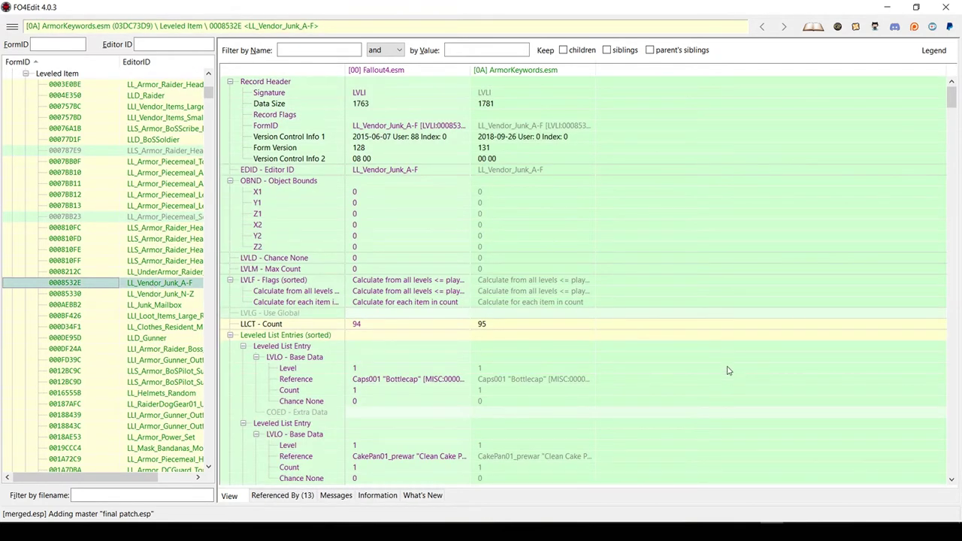
scroll(723, 378, "down", 8)
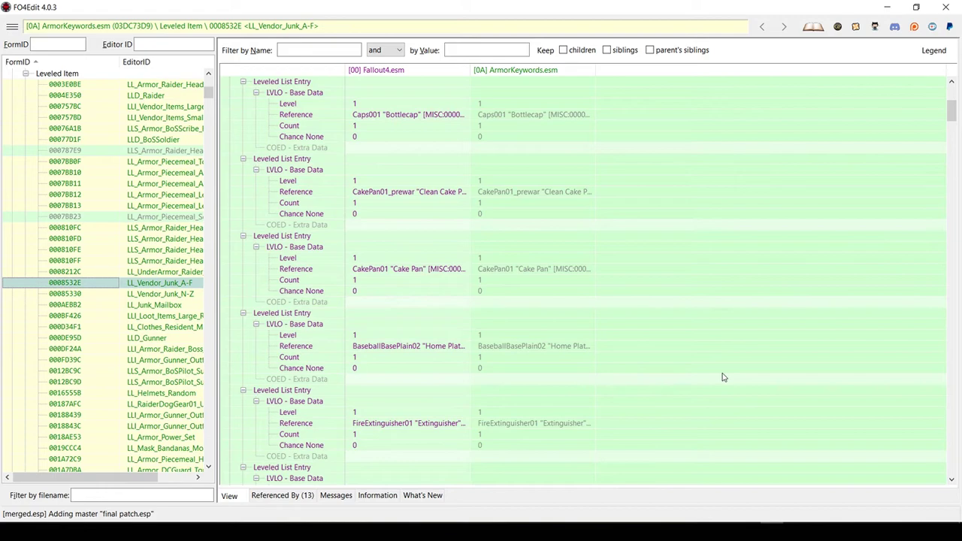
scroll(723, 378, "up", 8)
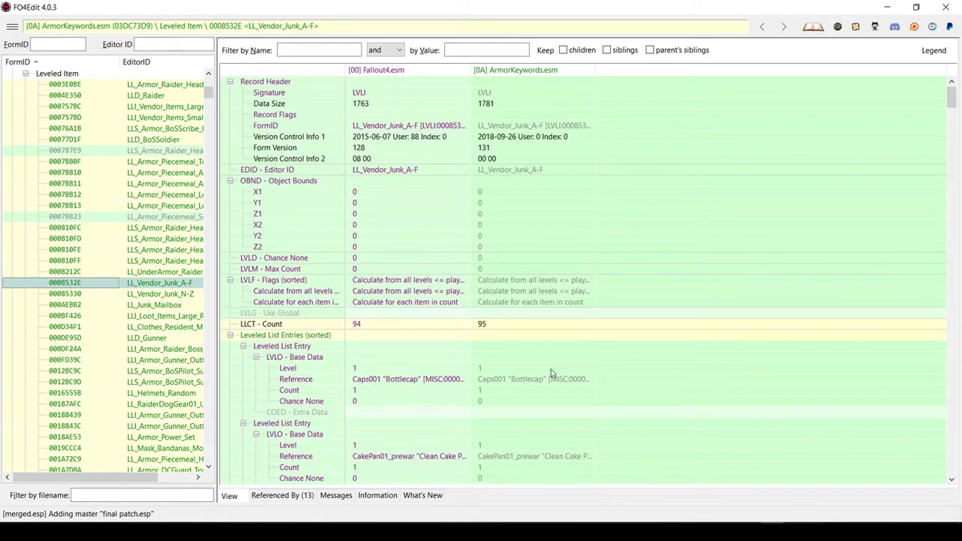
scroll(551, 373, "down", 8)
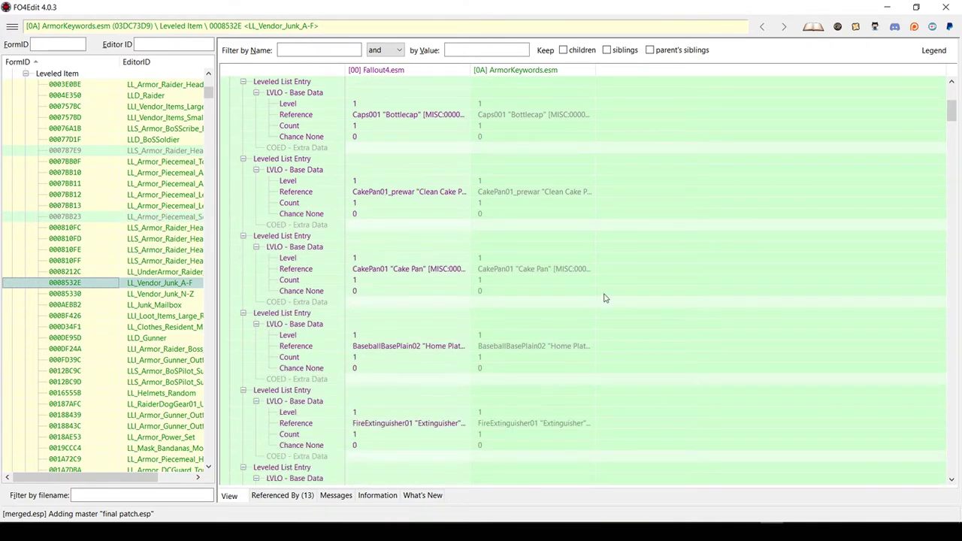
scroll(605, 299, "up", 8)
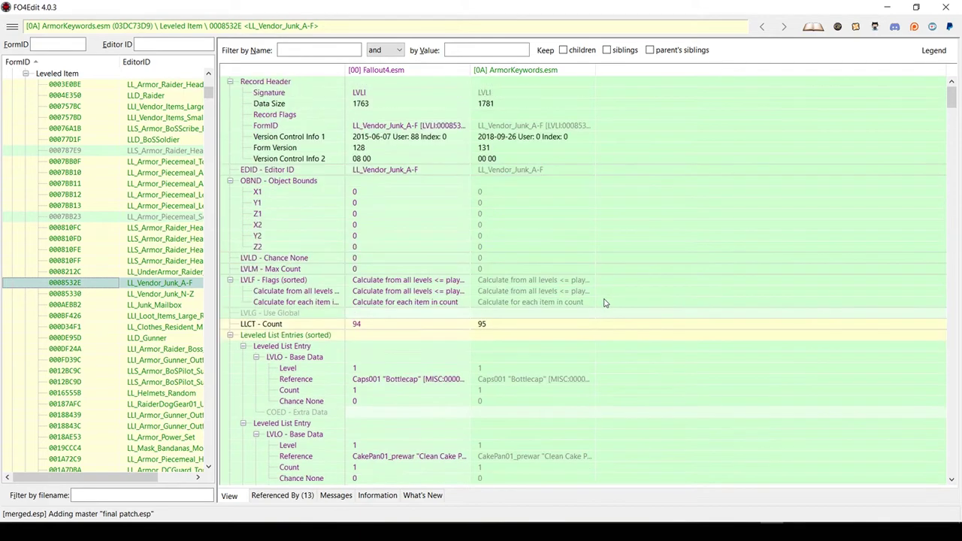
- Copy the ArmorKeywords.esm version of LL_Vendor_Junk_A-F as an override into final patch.esp and view its entries there
right_click(509, 71)
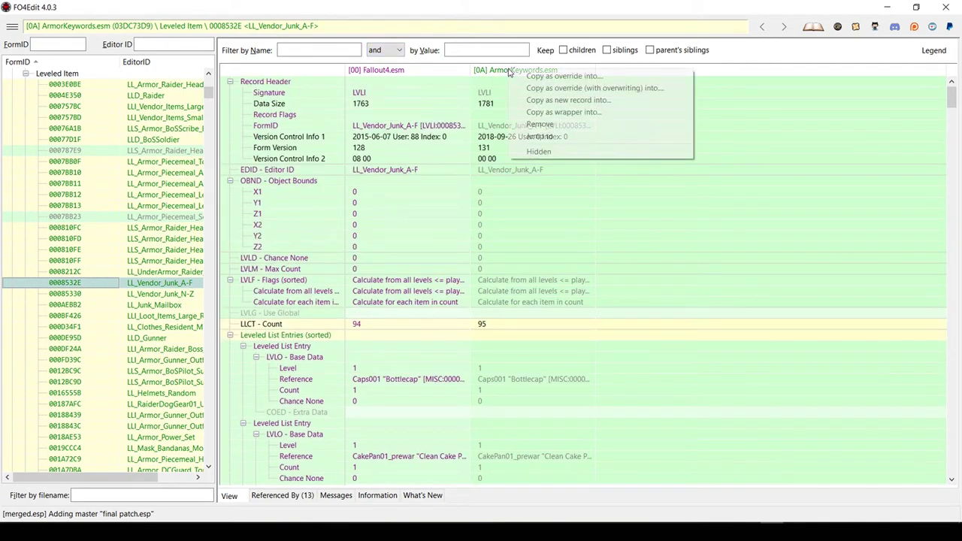
left_click(561, 78)
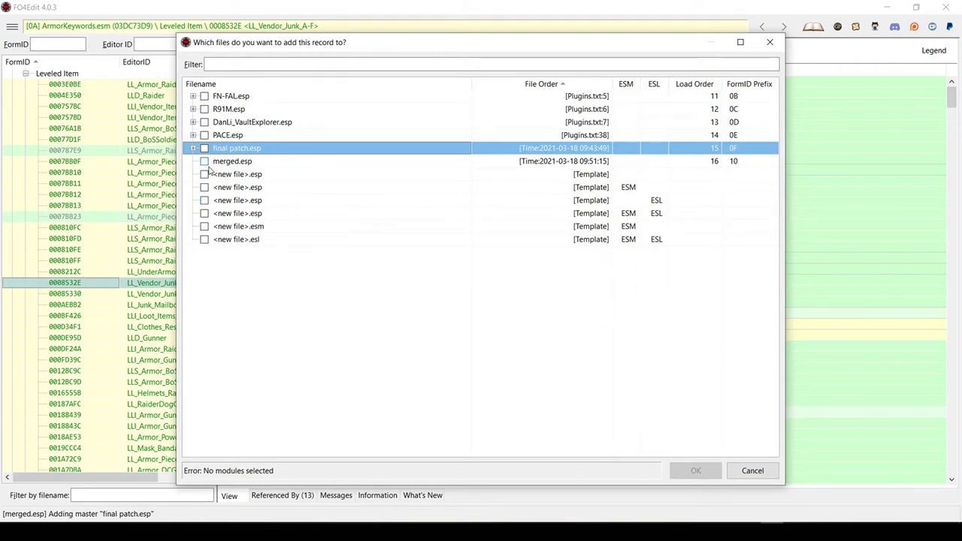
left_click(204, 148)
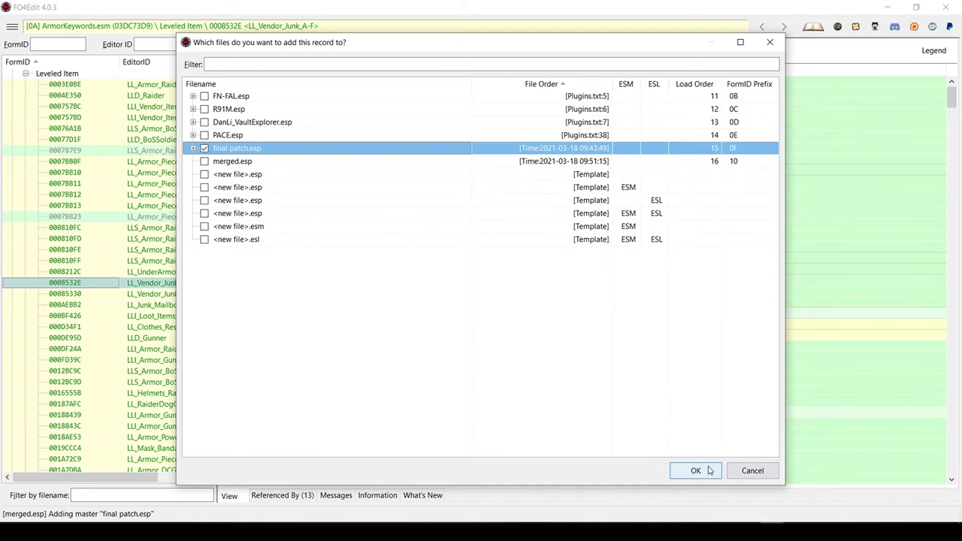
left_click(709, 471)
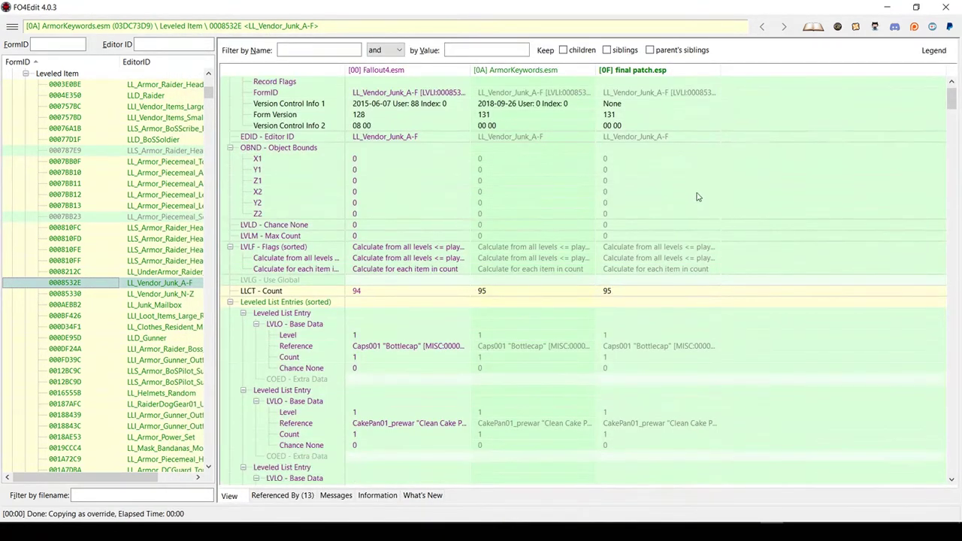
scroll(703, 204, "down", 9)
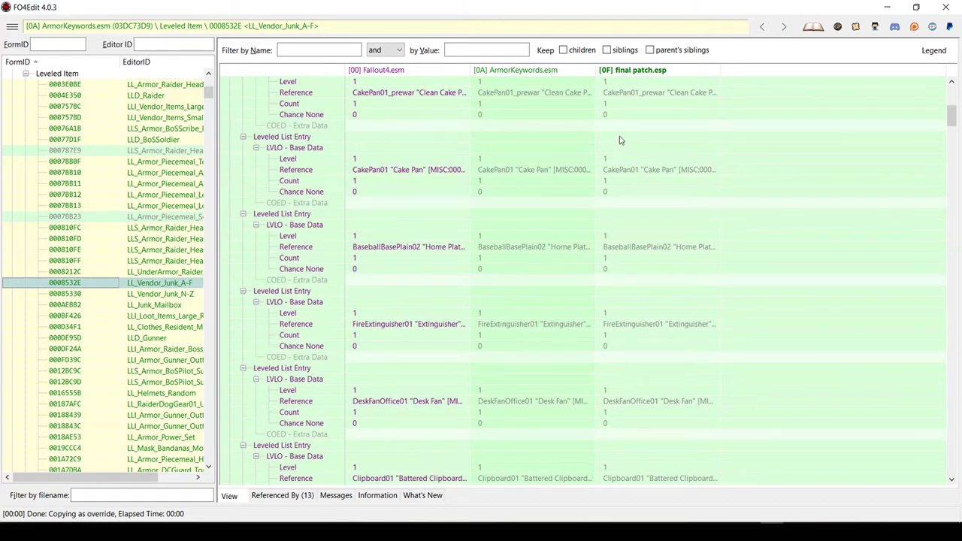
- Remove the CakePan01 and FireExtinguisher01 entries from the final patch.esp version of LL_Vendor_Junk_A-F
right_click(628, 136)
left_click(652, 148)
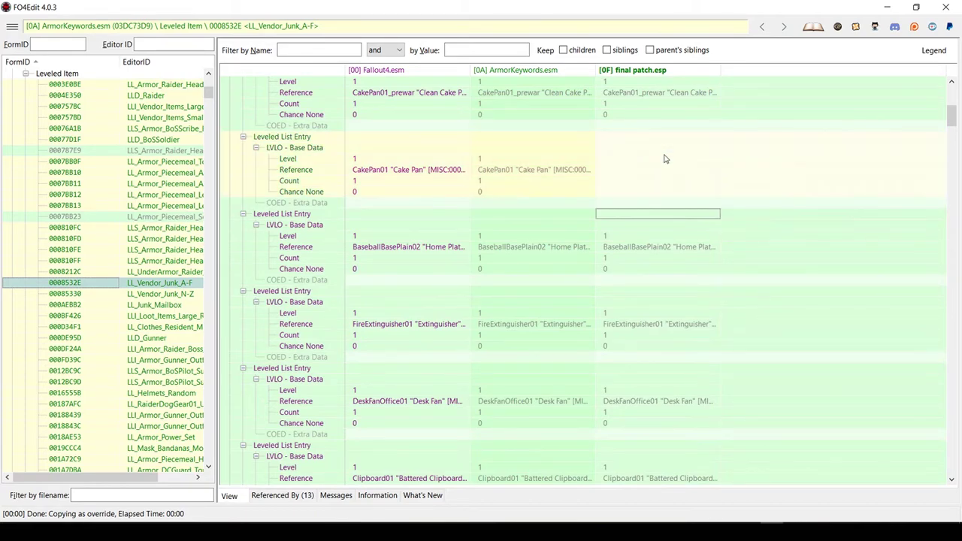
scroll(652, 316, "down", 2)
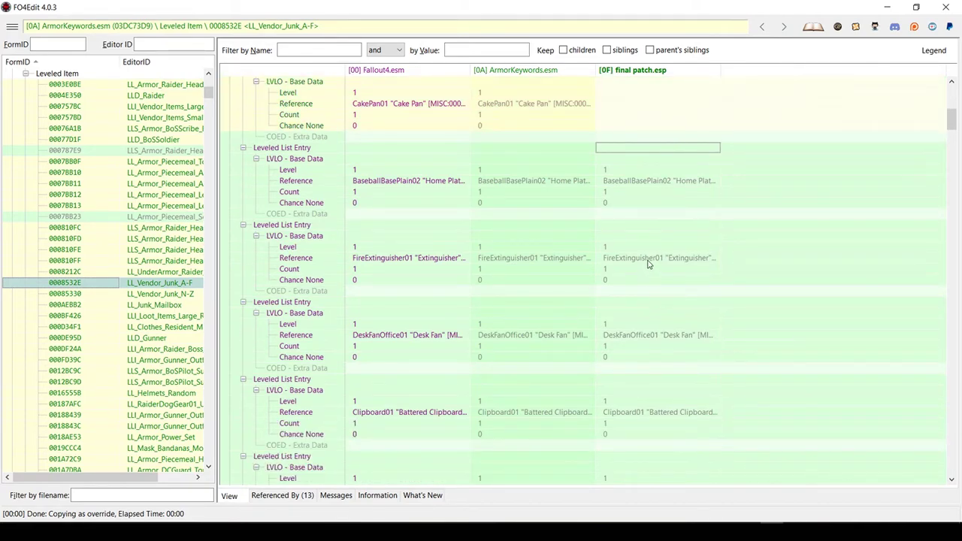
right_click(666, 224)
left_click(687, 231)
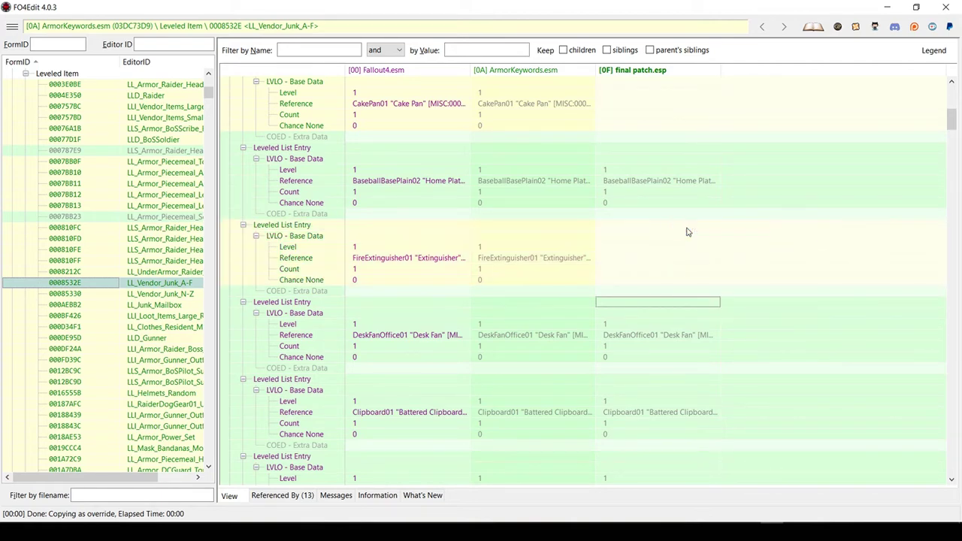
- Remove the CoffeePot01 and Broom01 entries from the final patch.esp version of the leveled list
scroll(688, 230, "down", 10)
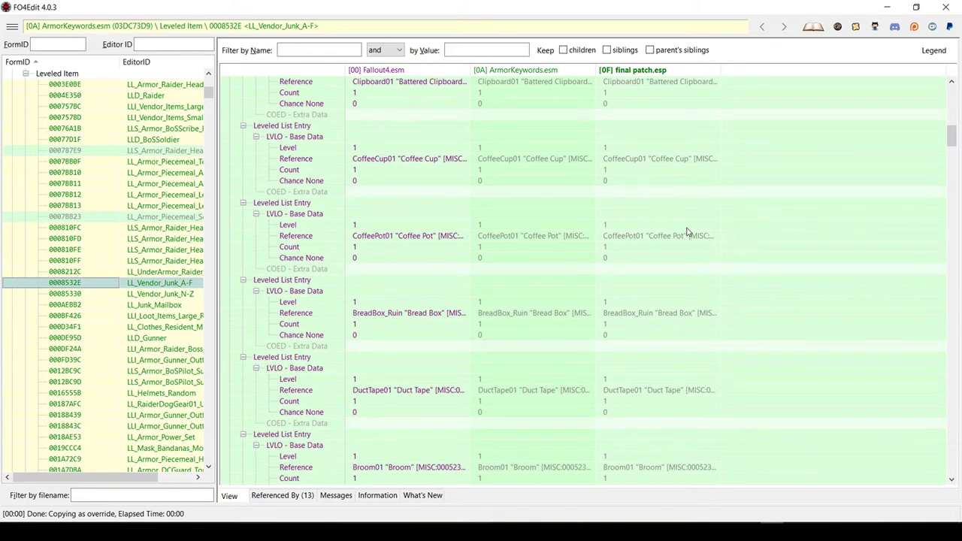
right_click(650, 203)
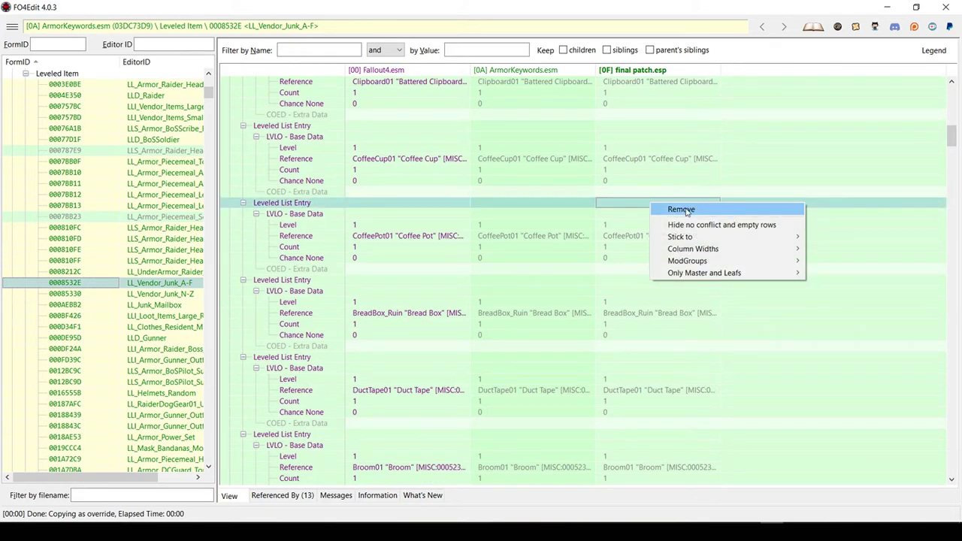
left_click(686, 212)
scroll(681, 226, "down", 6)
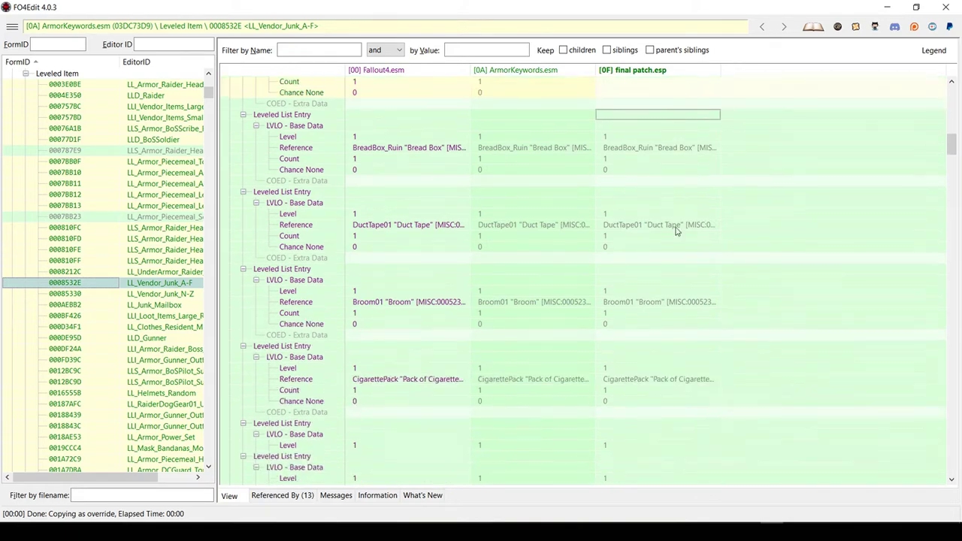
right_click(640, 238)
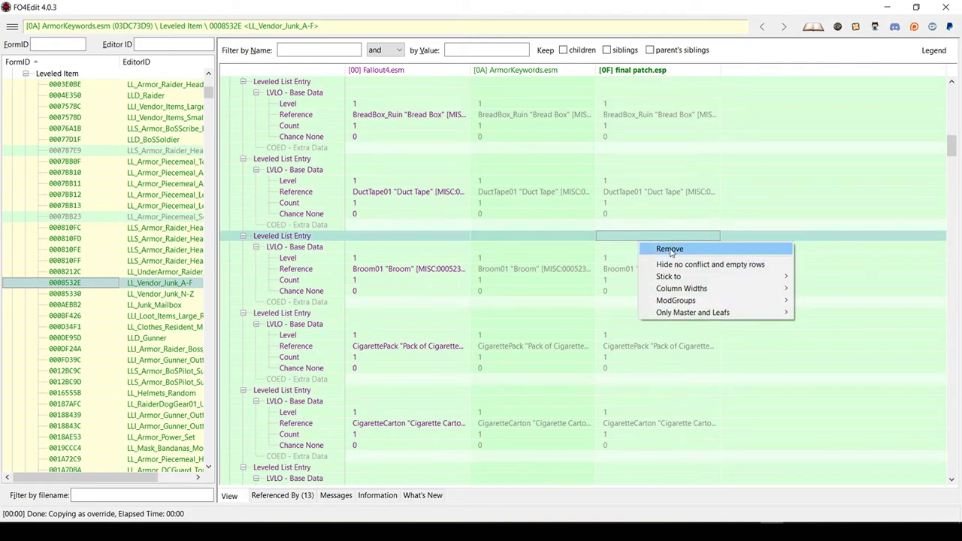
left_click(670, 250)
scroll(506, 309, "up", 3)
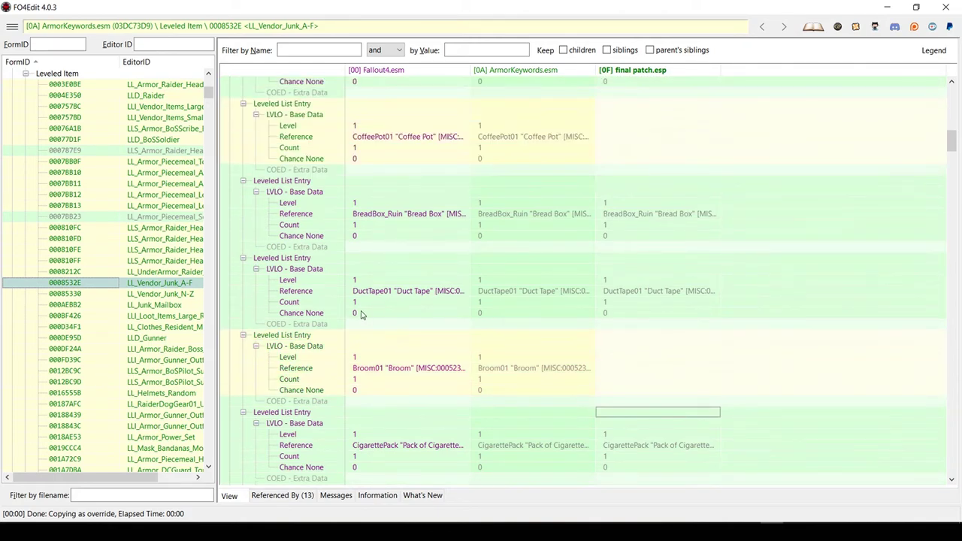
- Select merged.esp and remove the active filter from the plugin list
scroll(91, 436, "down", 12)
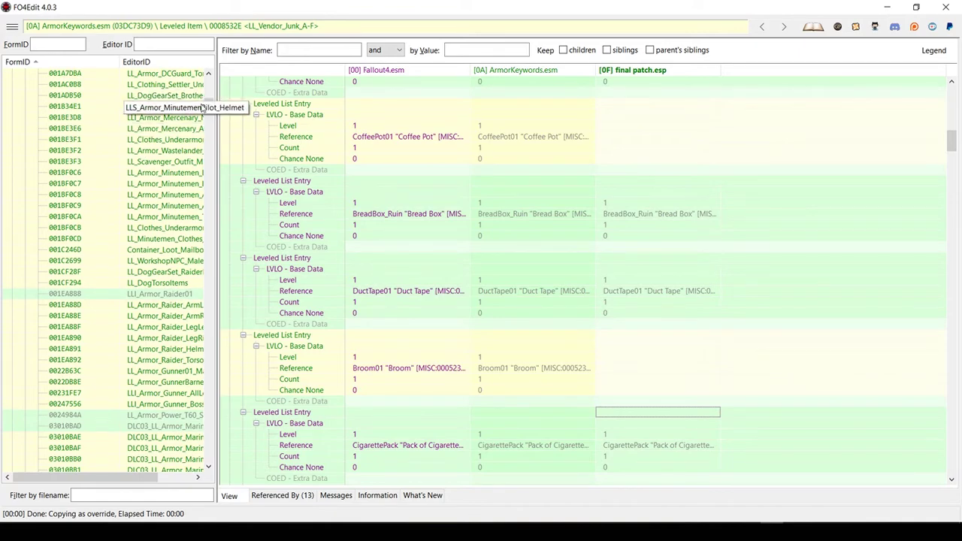
left_click_drag(212, 103, 207, 494)
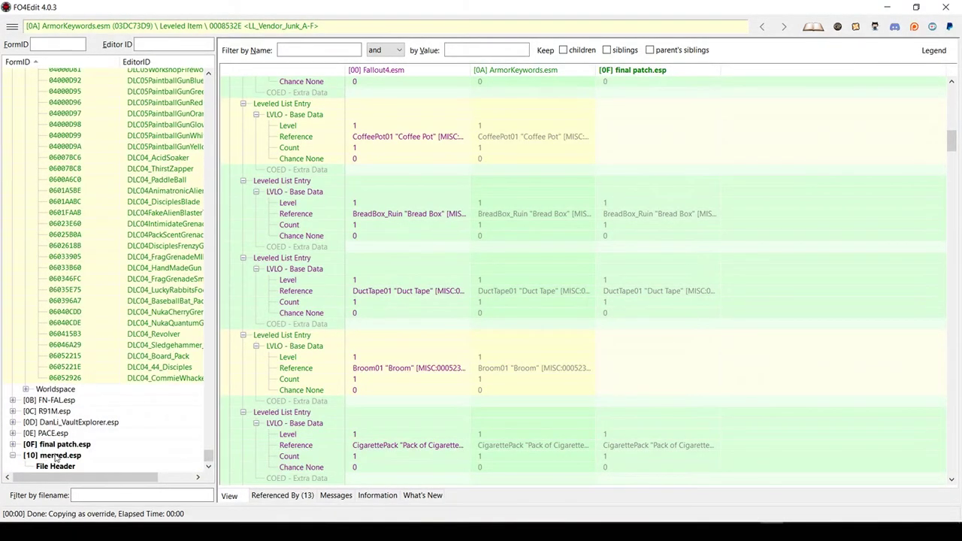
left_click(57, 456)
right_click(58, 457)
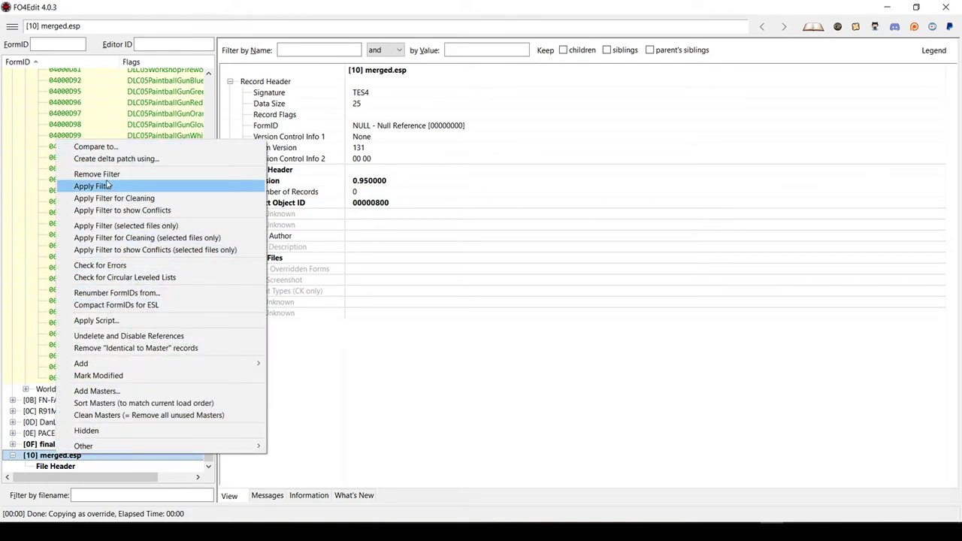
left_click(108, 175)
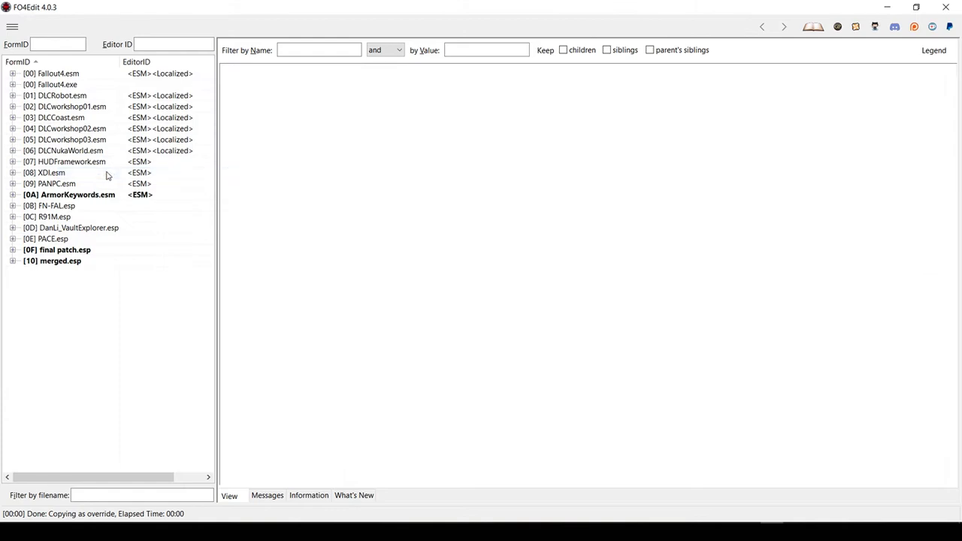
- Examine the contents and file header of merged.esp and leave it collapsed
left_click(13, 261)
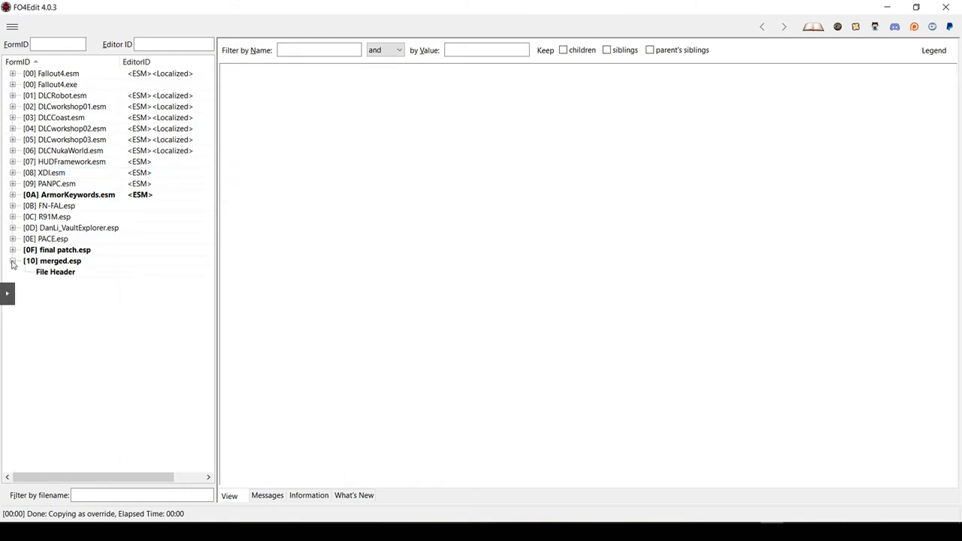
left_click(12, 261)
left_click(43, 262)
right_click(43, 262)
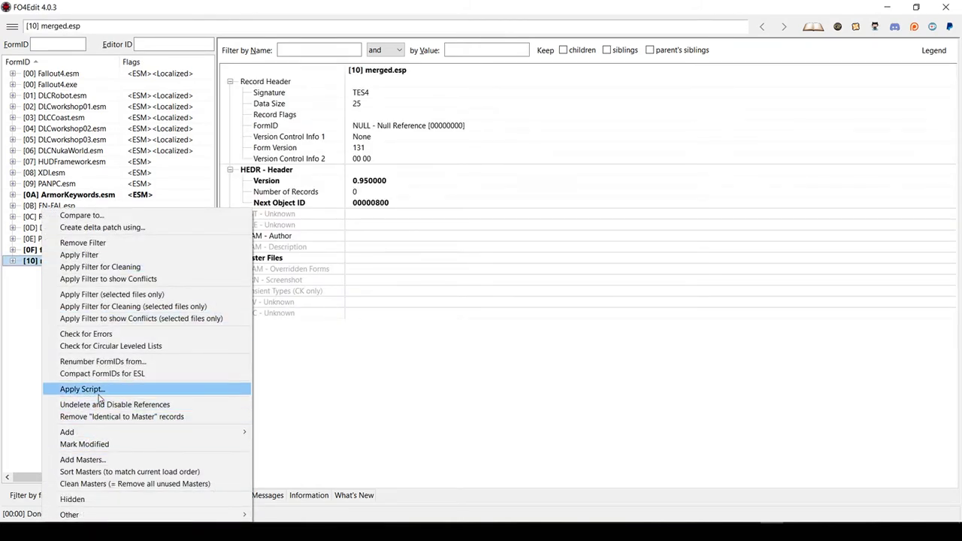
left_click(29, 305)
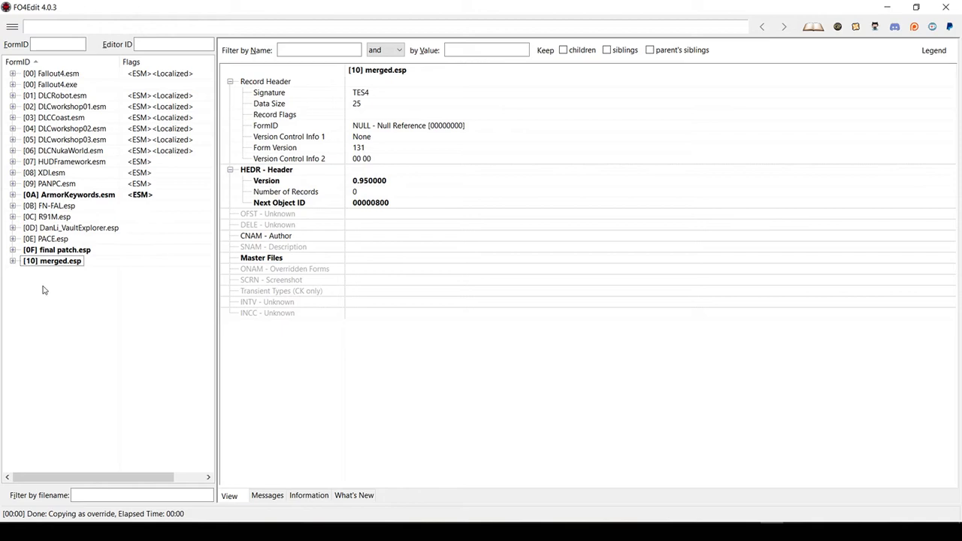
- Create a merged patch named "another merge" from final patch.esp, accepting the warning, and check its contents
left_click(69, 250)
right_click(70, 248)
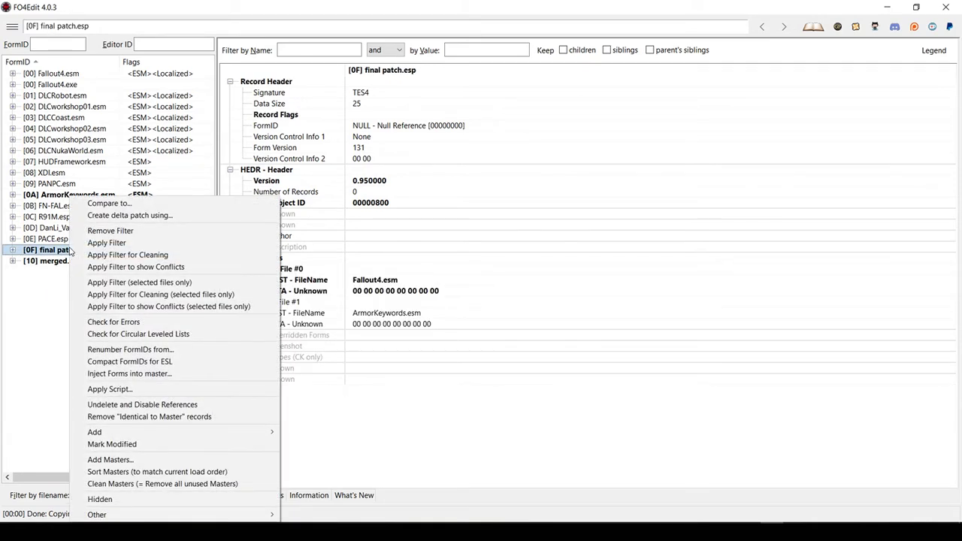
mouse_move(99, 515)
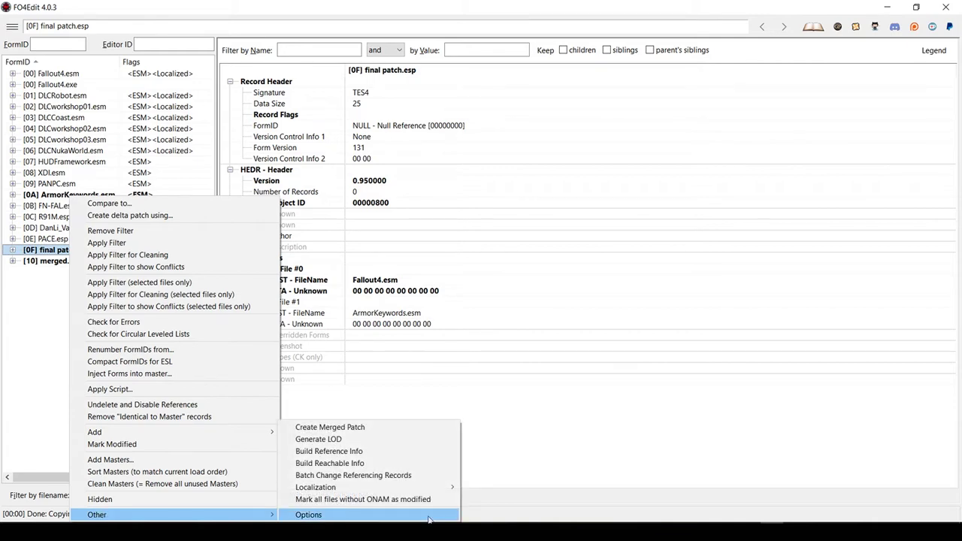
left_click(365, 427)
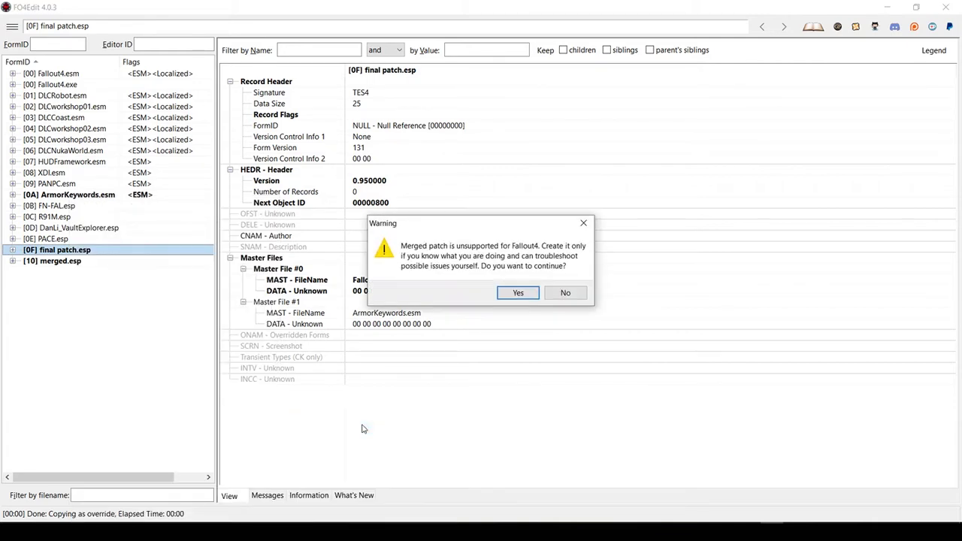
left_click(510, 294)
type("ano")
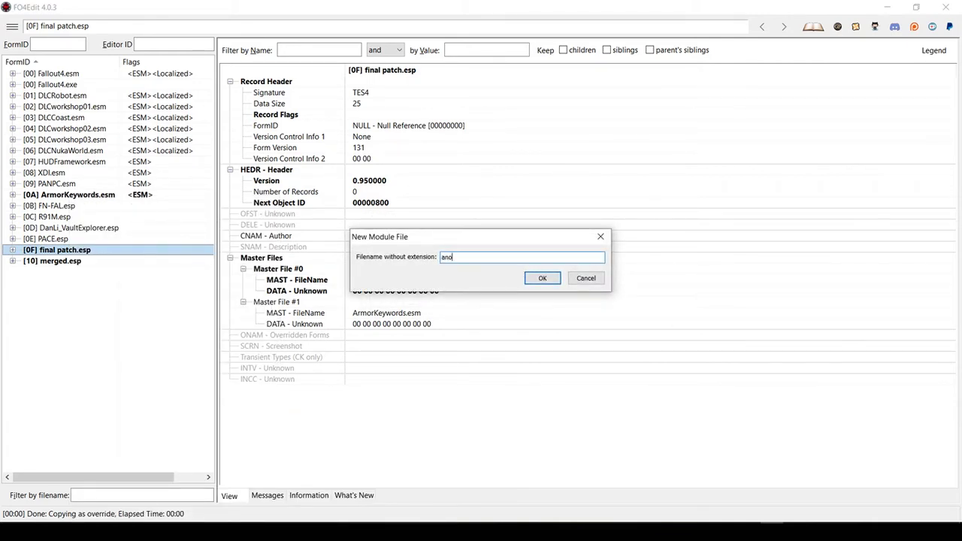
type("ther met")
type("ge")
key("Return")
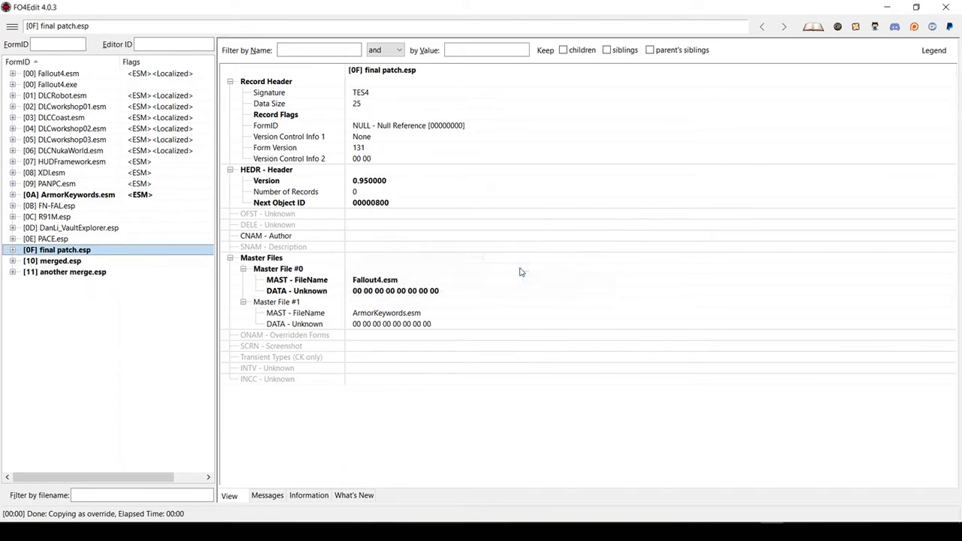
left_click(12, 273)
left_click(13, 274)
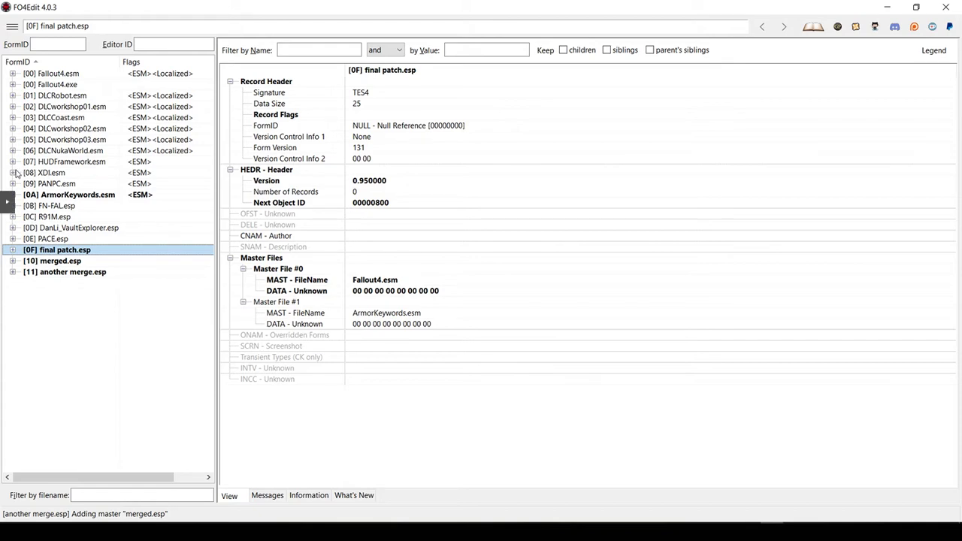
- Expand ArmorKeywords.esm and its leveled items, and look through the list down to final patch.esp
left_click(12, 195)
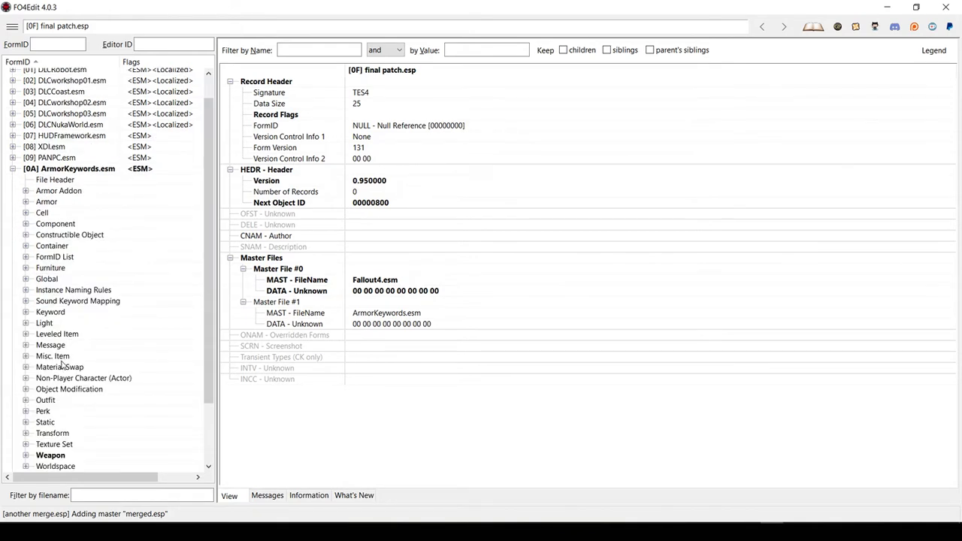
scroll(62, 363, "down", 3)
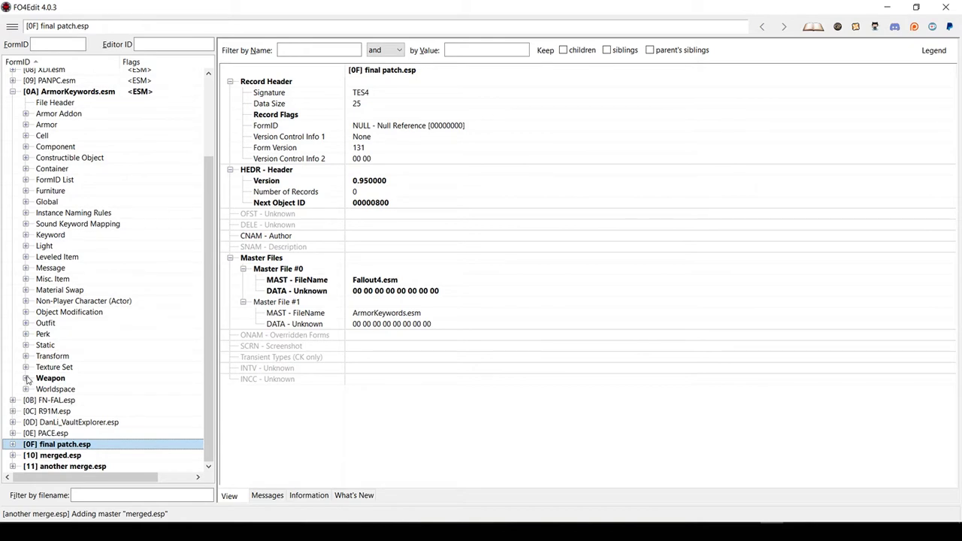
left_click(26, 257)
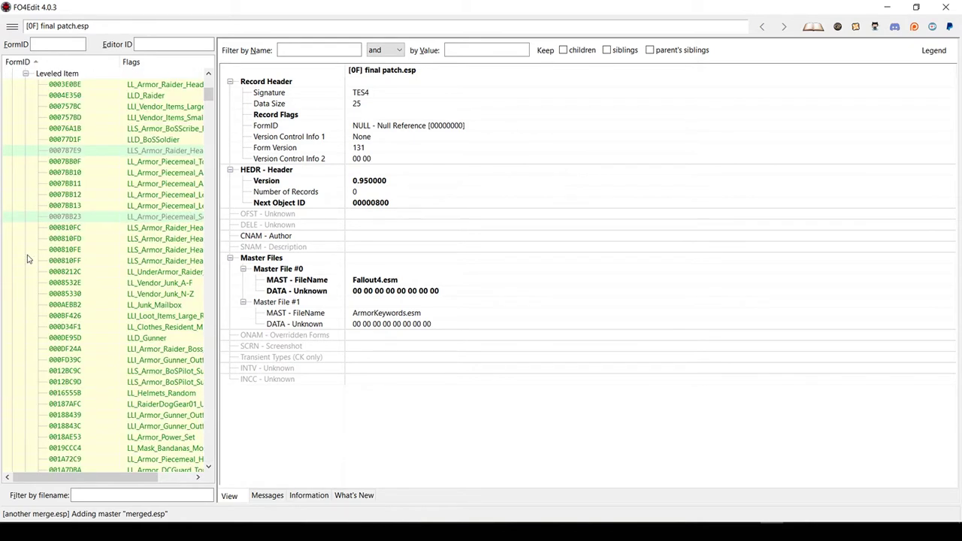
scroll(53, 335, "down", 7)
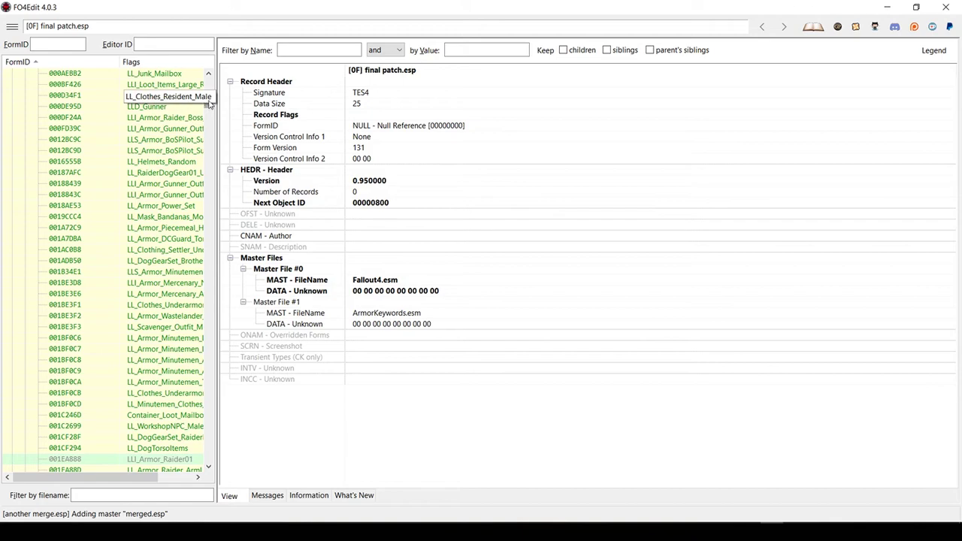
left_click_drag(209, 104, 217, 479)
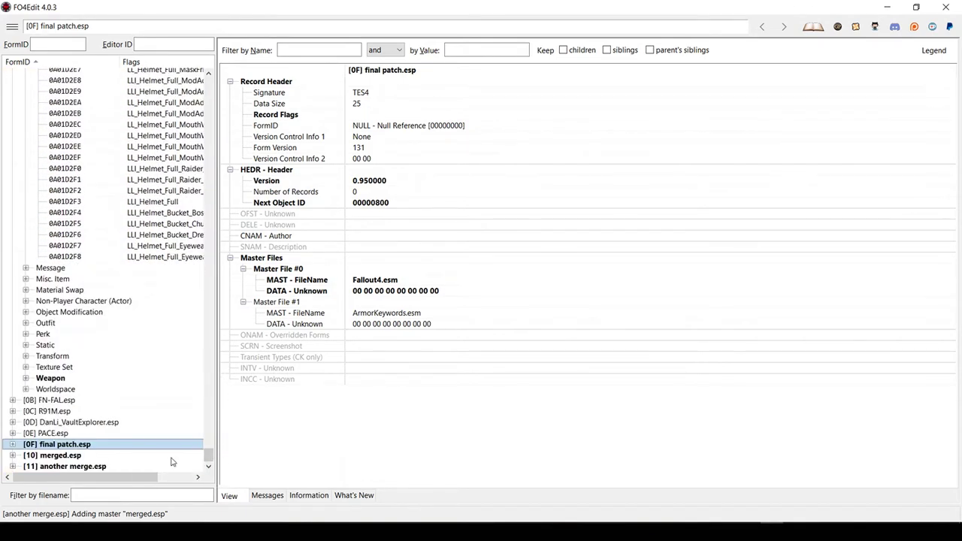
- Expand the leveled items of final patch.esp and open its LL_Vendor_Junk_A-F record
left_click(12, 445)
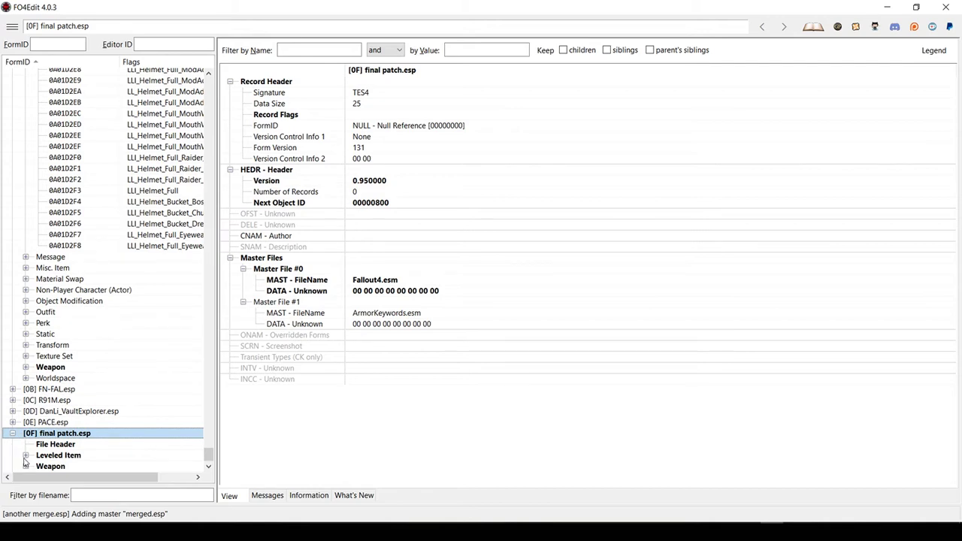
left_click(25, 455)
scroll(97, 433, "down", 1)
left_click(77, 436)
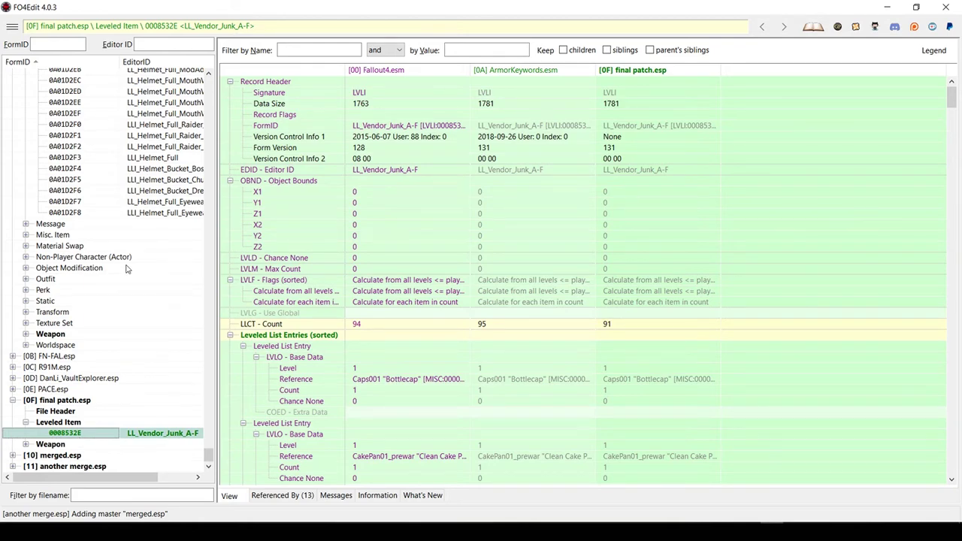
- Open LL_DogHeadItems_BOS among the leveled items of ArmorKeywords.esm and copy its full FormID text
scroll(126, 269, "up", 18)
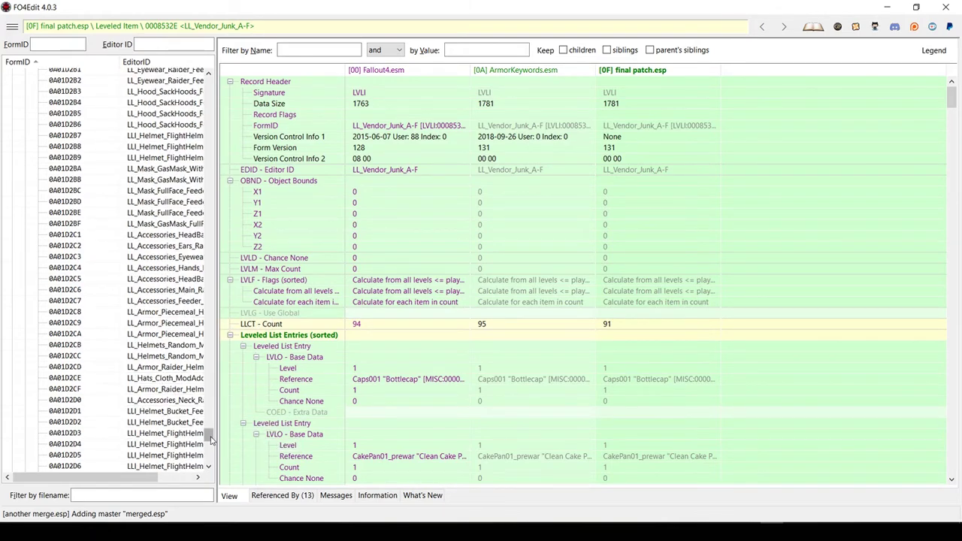
left_click_drag(210, 433, 203, 295)
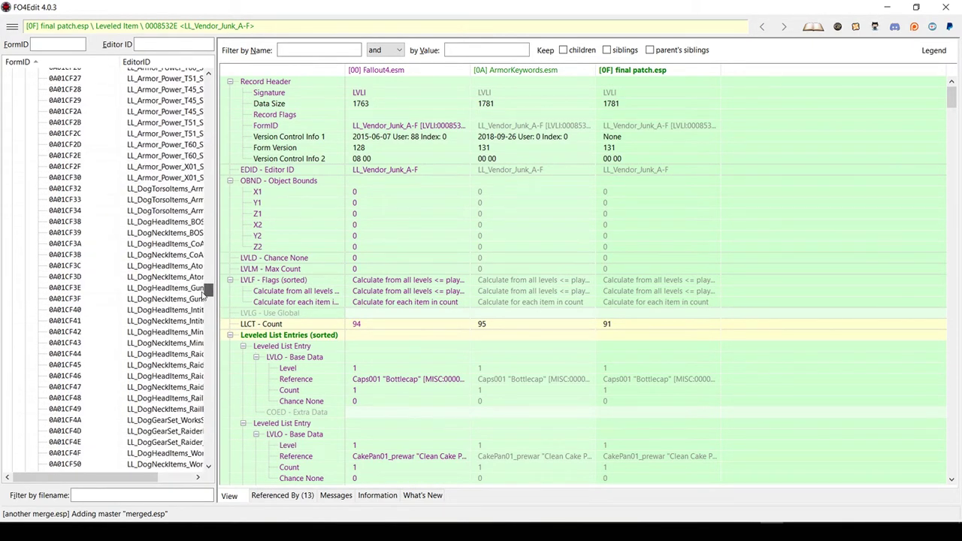
left_click(172, 225)
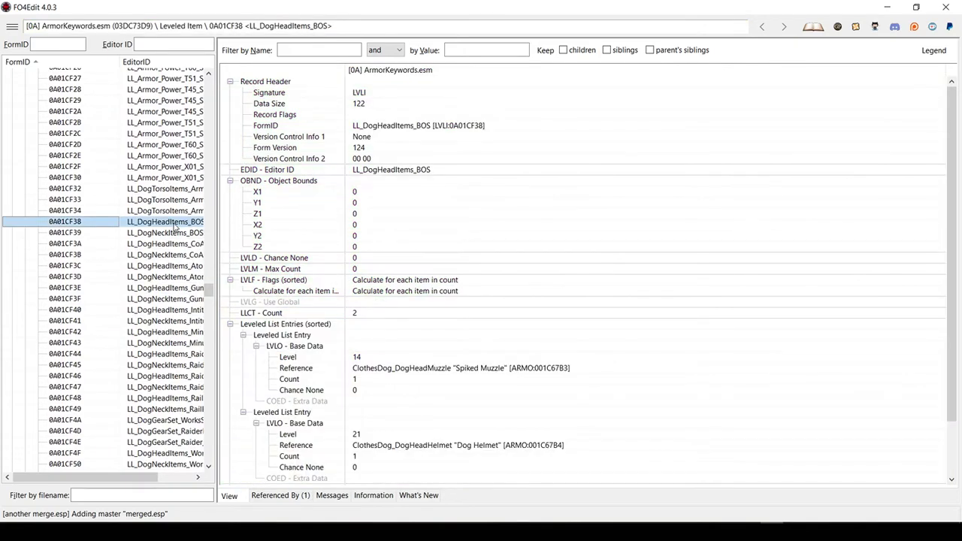
right_click(413, 129)
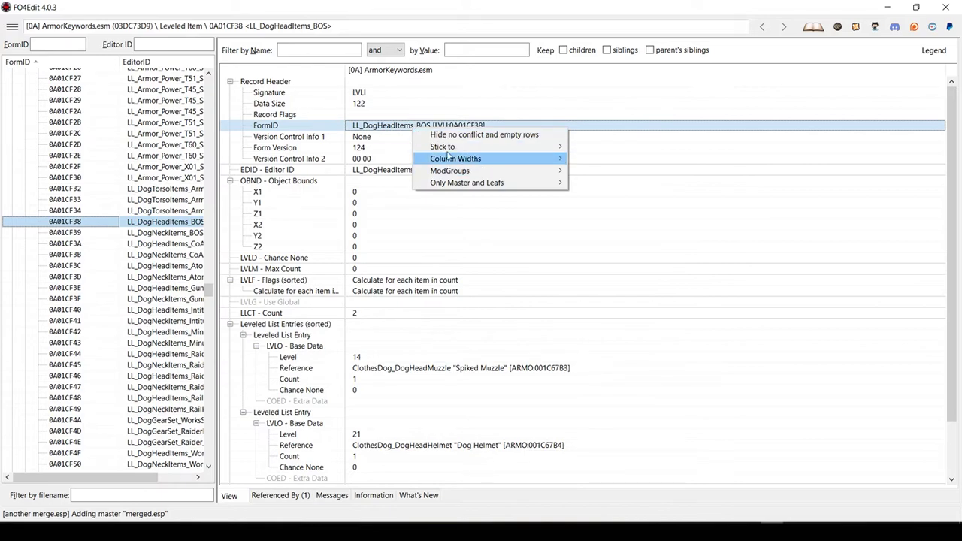
double_click(394, 128)
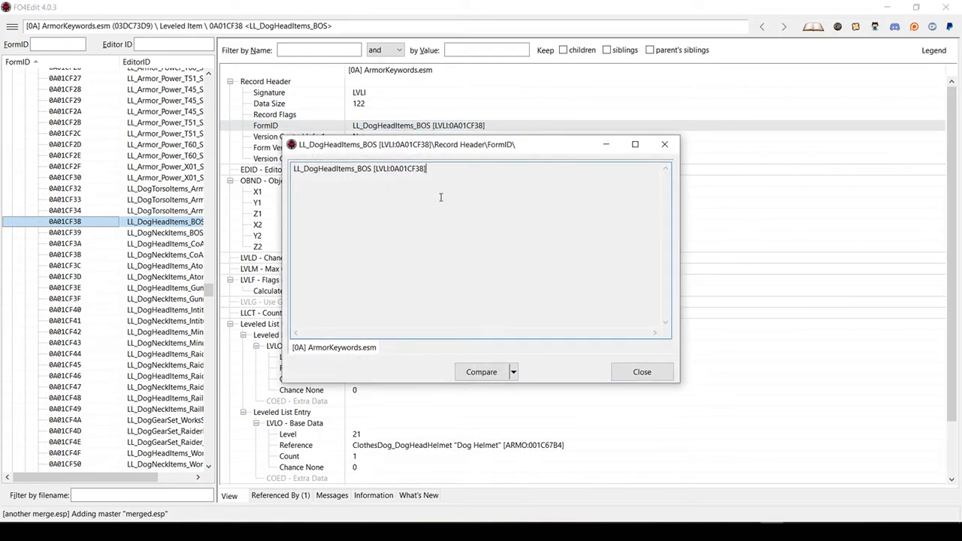
key("ctrl+a")
key("ctrl+c")
left_click(640, 372)
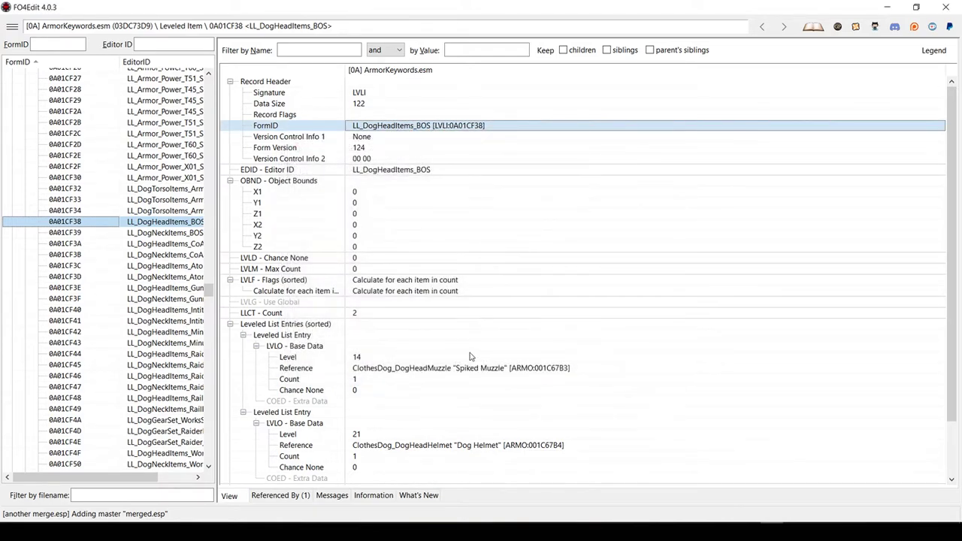
- Open the LL_Vendor_Junk_A-F record of final patch.esp and compare its leveled list entries with those of Fallout4.esm and ArmorKeywords.esm
left_click_drag(209, 291, 206, 484)
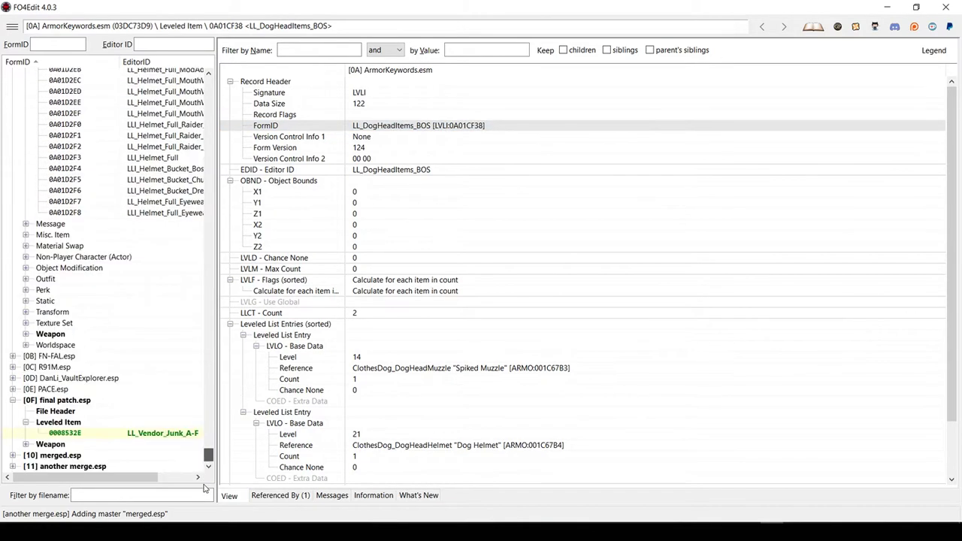
left_click(167, 434)
left_click(516, 361)
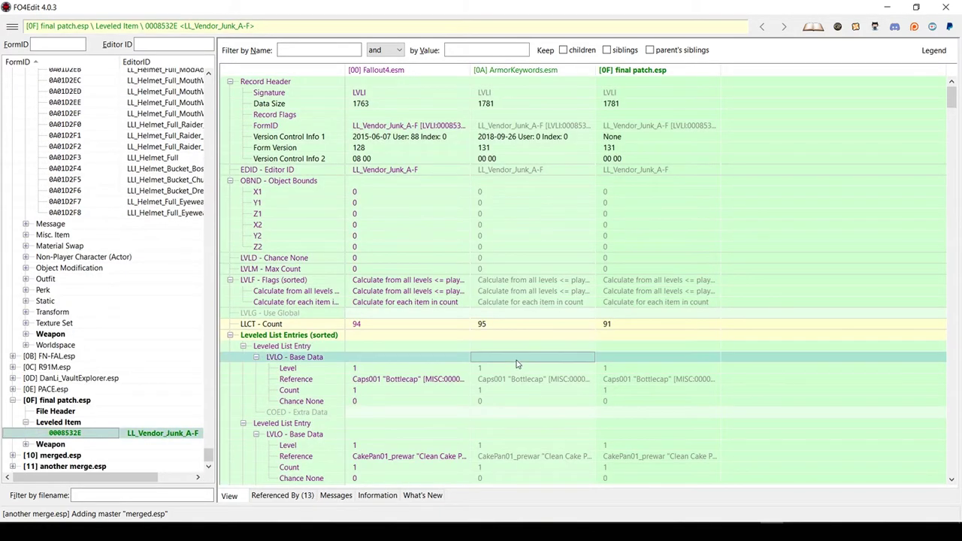
scroll(516, 365, "down", 8)
scroll(516, 365, "down", 20)
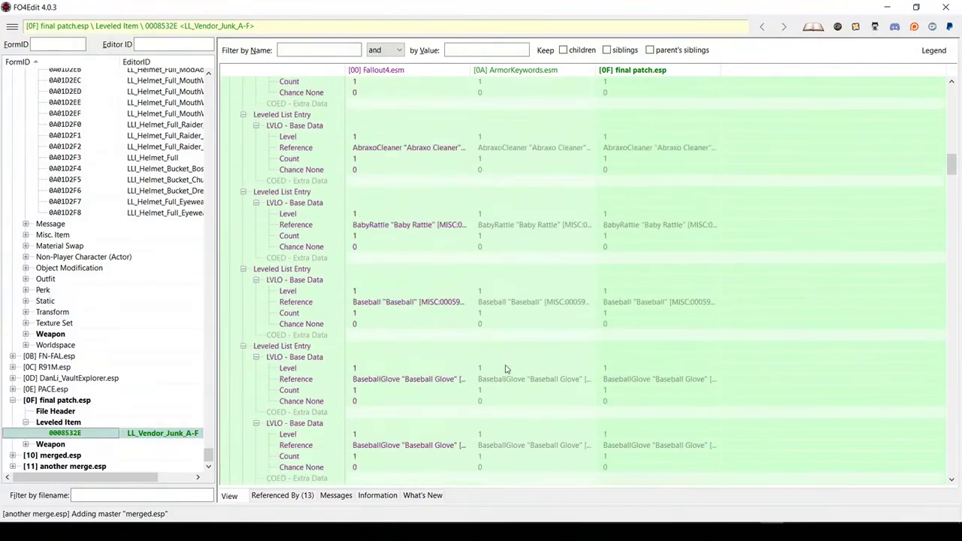
scroll(504, 372, "down", 12)
scroll(500, 367, "up", 20)
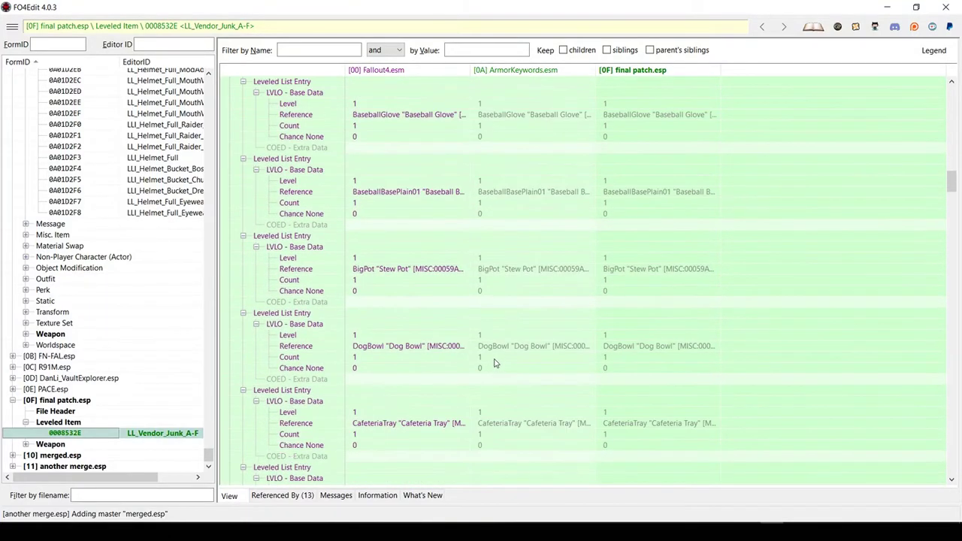
scroll(495, 358, "up", 12)
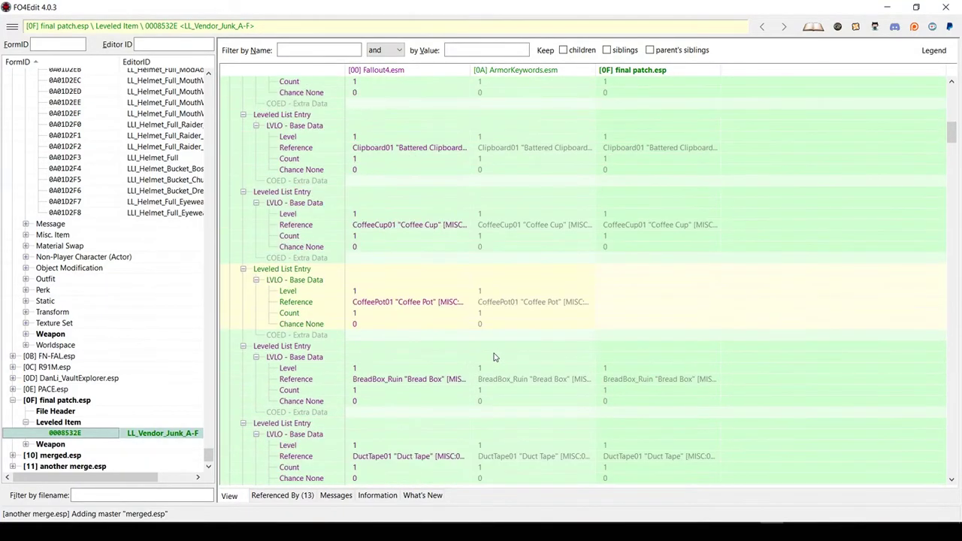
scroll(494, 357, "up", 12)
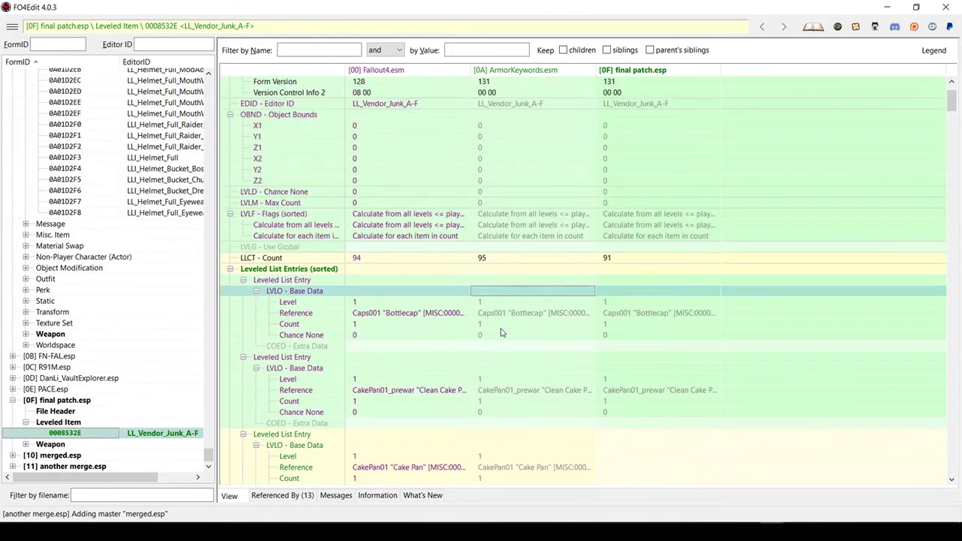
- Add a leveled list entry to final patch.esp's LL_Vendor_Junk_A-F record and paste LL_DogHeadItems_BOS [LVLI:0A01CF38] as its reference
right_click(677, 268)
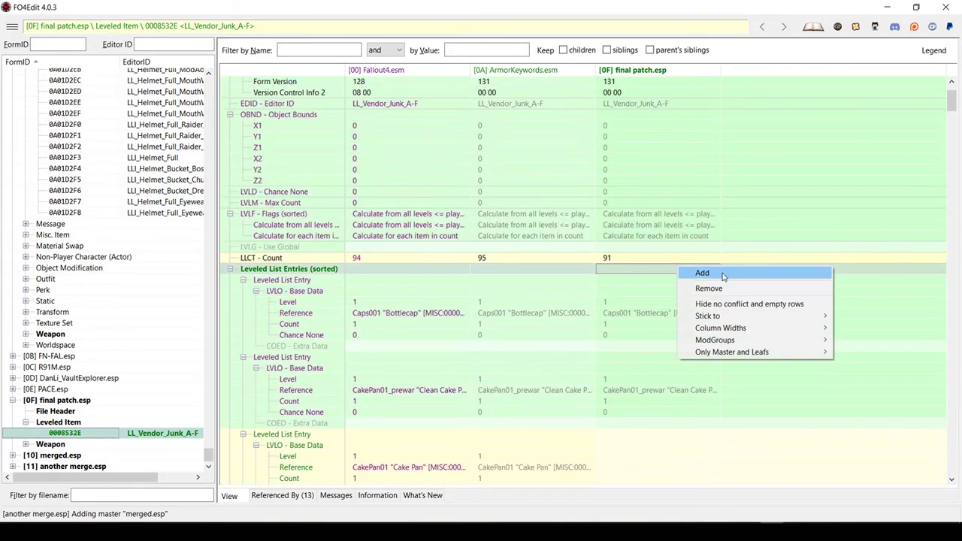
left_click(720, 274)
left_click(665, 314)
right_click(664, 314)
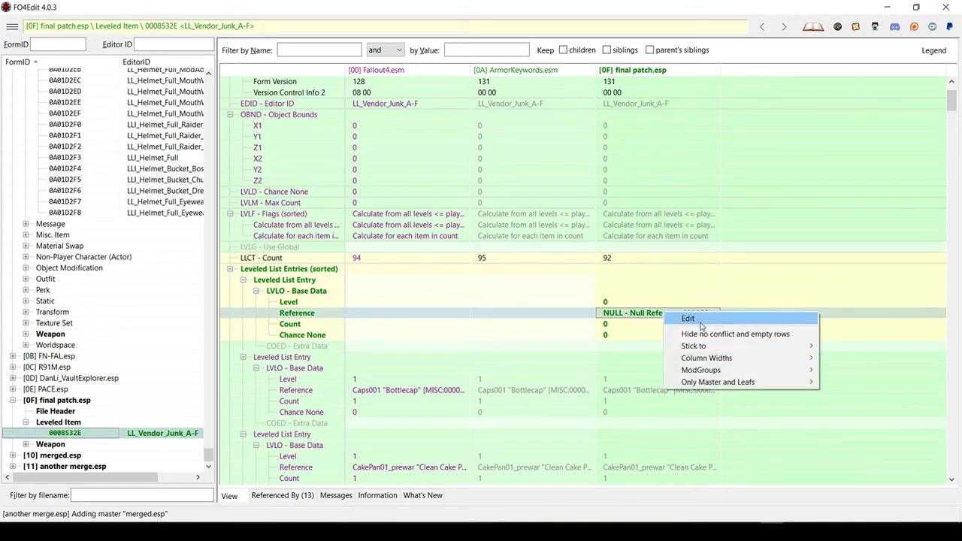
left_click(701, 322)
key("ctrl+v")
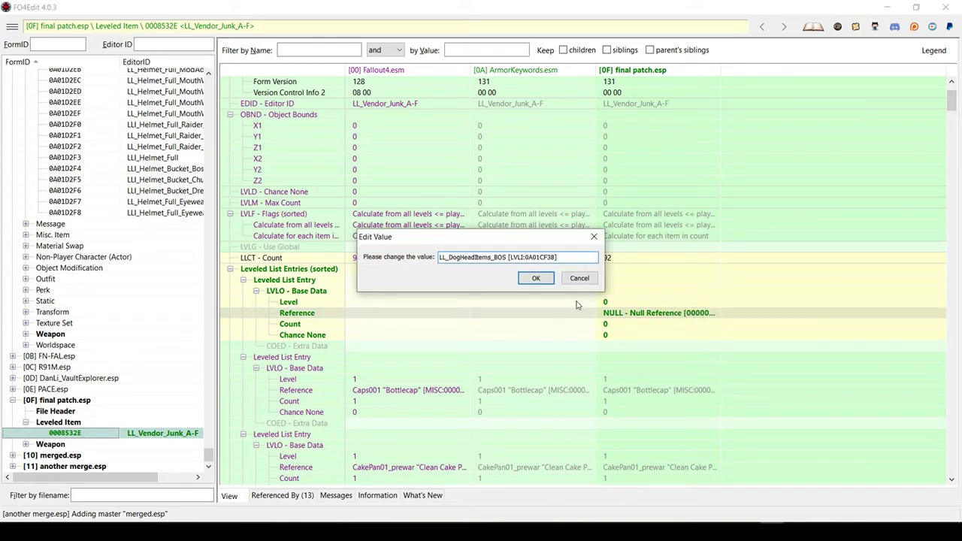
left_click(534, 279)
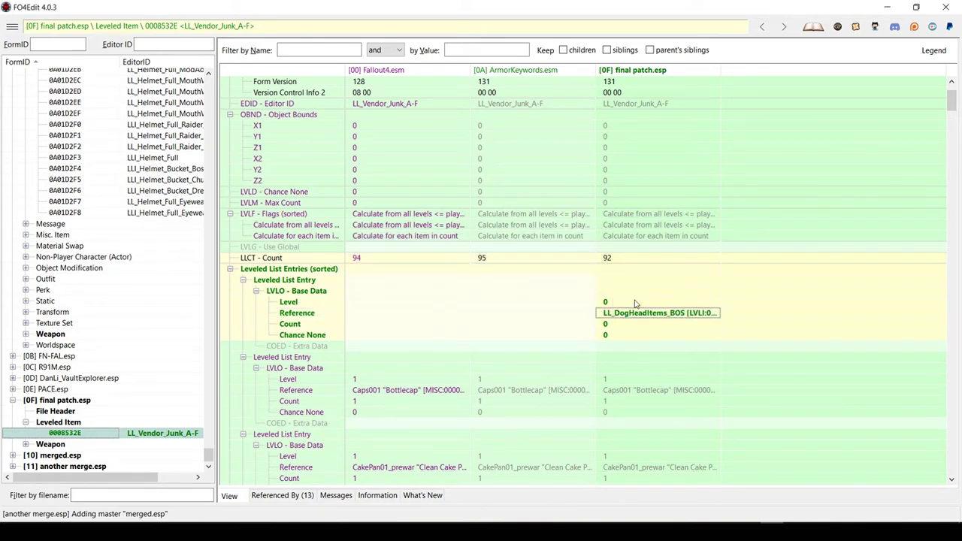
- Set the count of the LL_DogHeadItems_BOS entry in final patch.esp to 1
left_click(620, 330)
right_click(618, 326)
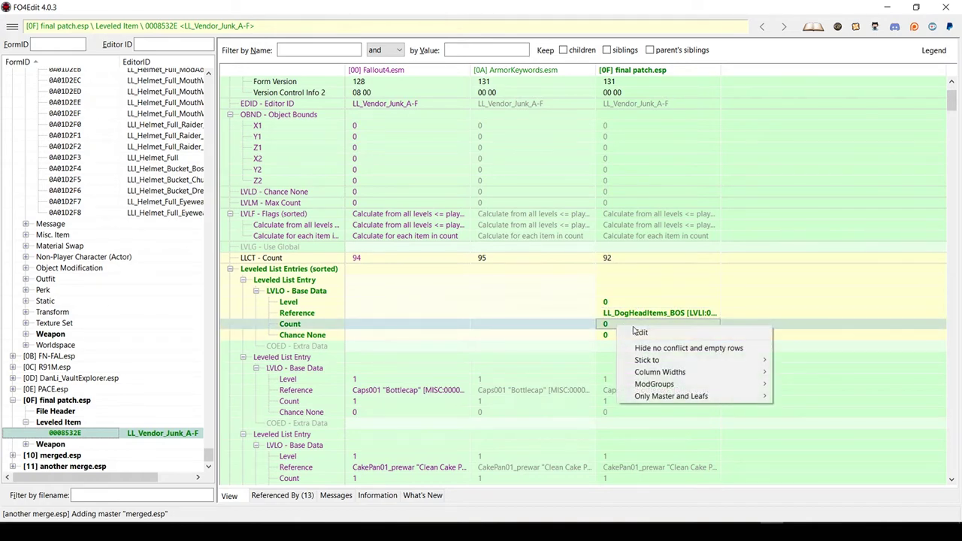
left_click(641, 333)
type("1")
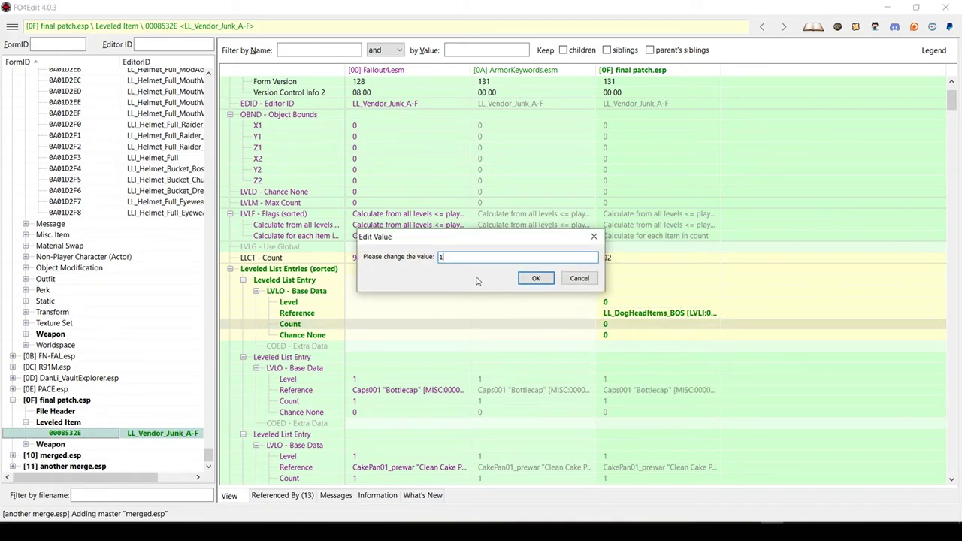
left_click(537, 279)
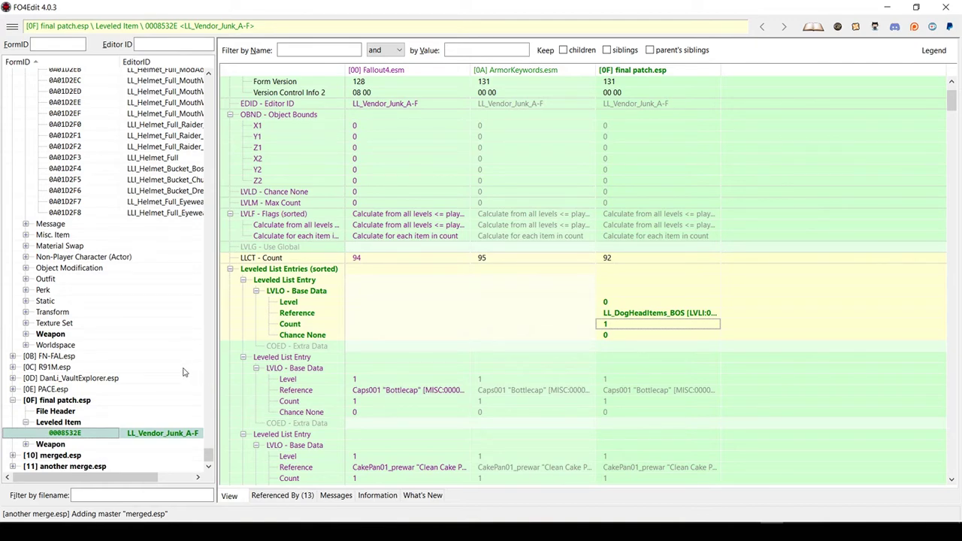
- Create a merged patch named "yet another merge" starting from final patch.esp's LL_Vendor_Junk_A-F record, accepting the warning
right_click(77, 425)
left_click(79, 435)
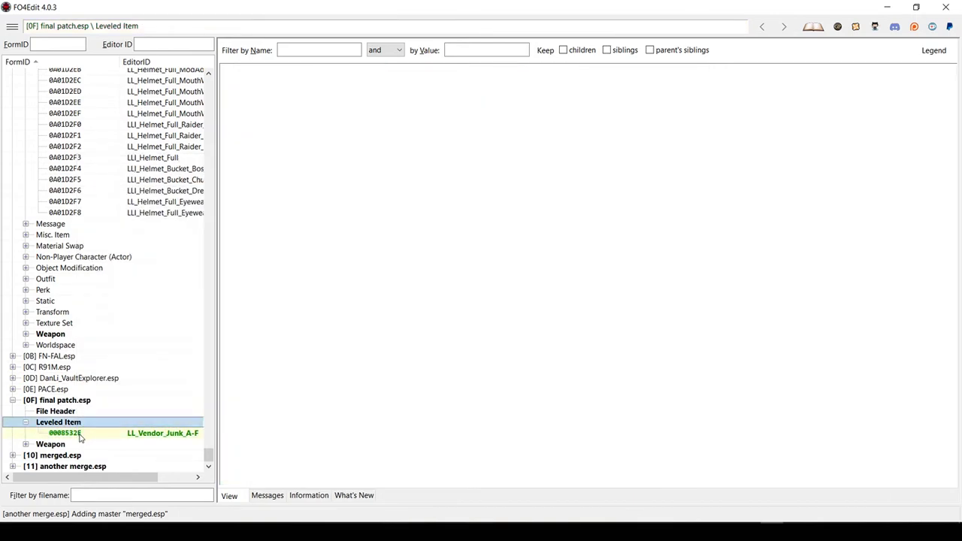
right_click(79, 434)
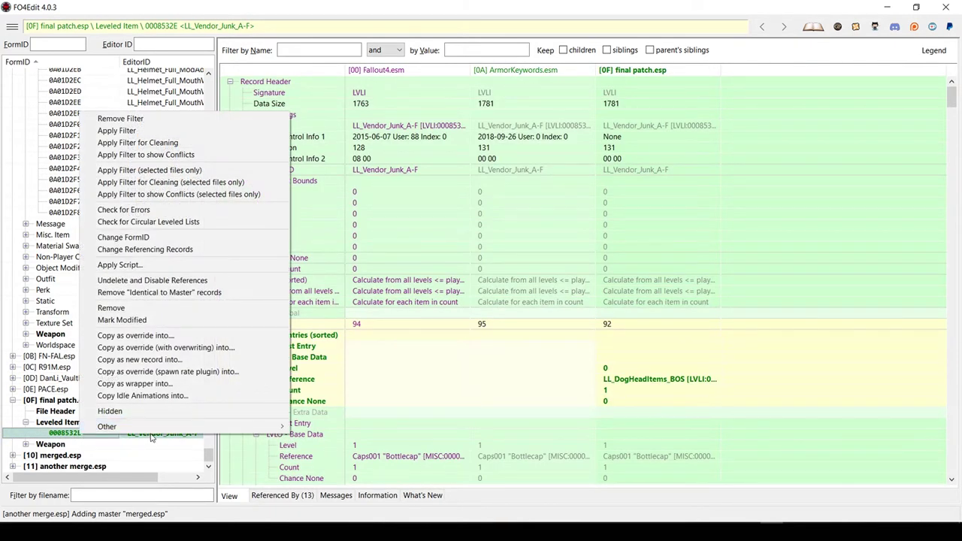
mouse_move(143, 427)
left_click(328, 427)
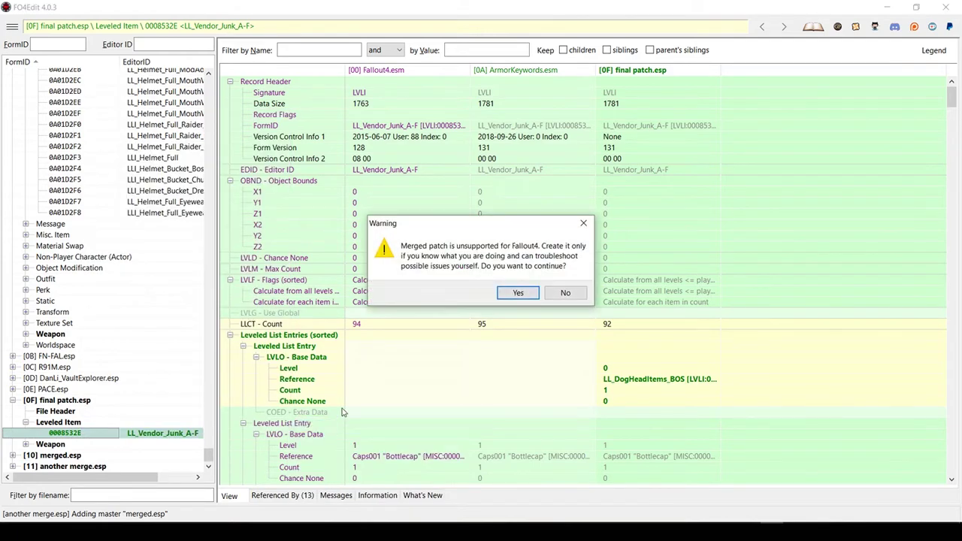
left_click(522, 294)
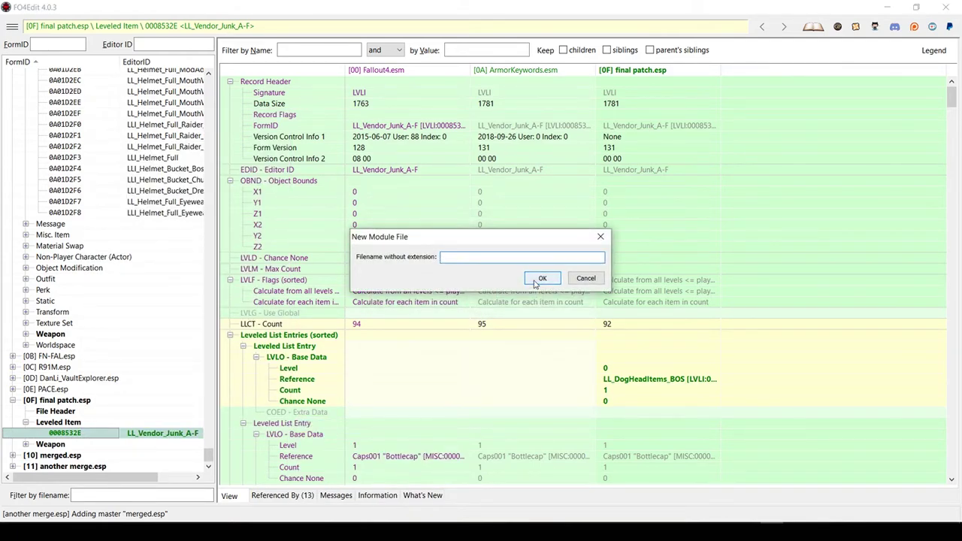
type("yet another merge")
left_click(536, 280)
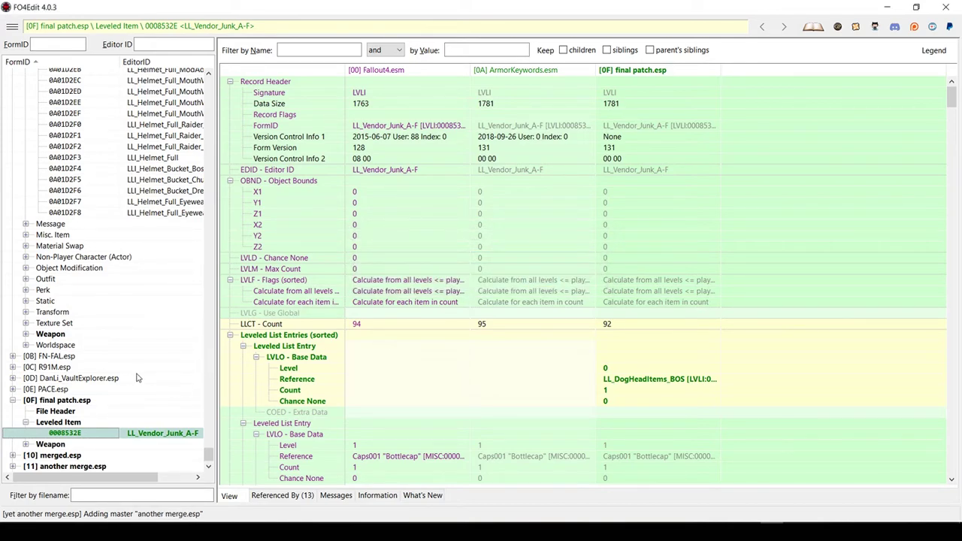
- Expand yet another merge.esp and check its contents and file header
left_click(12, 466)
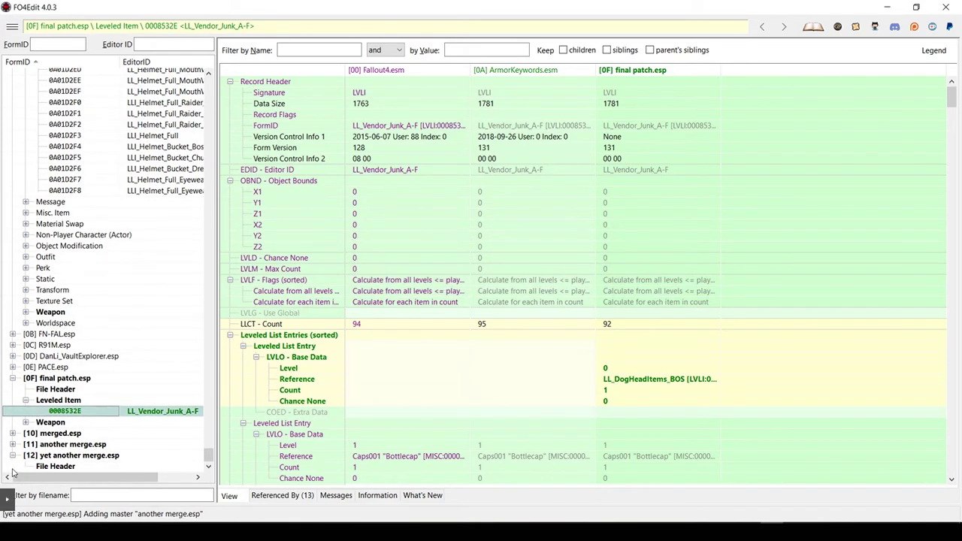
left_click(56, 467)
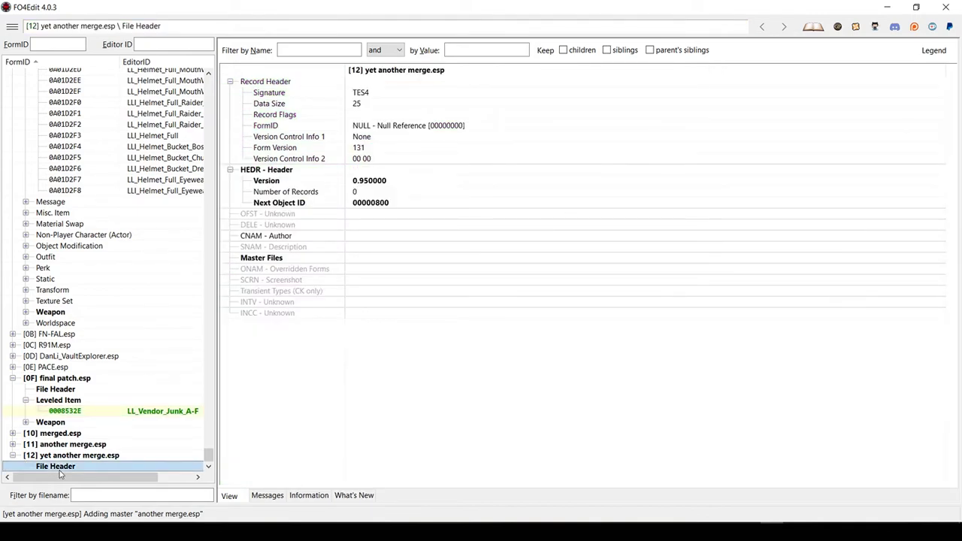
scroll(135, 358, "up", 6)
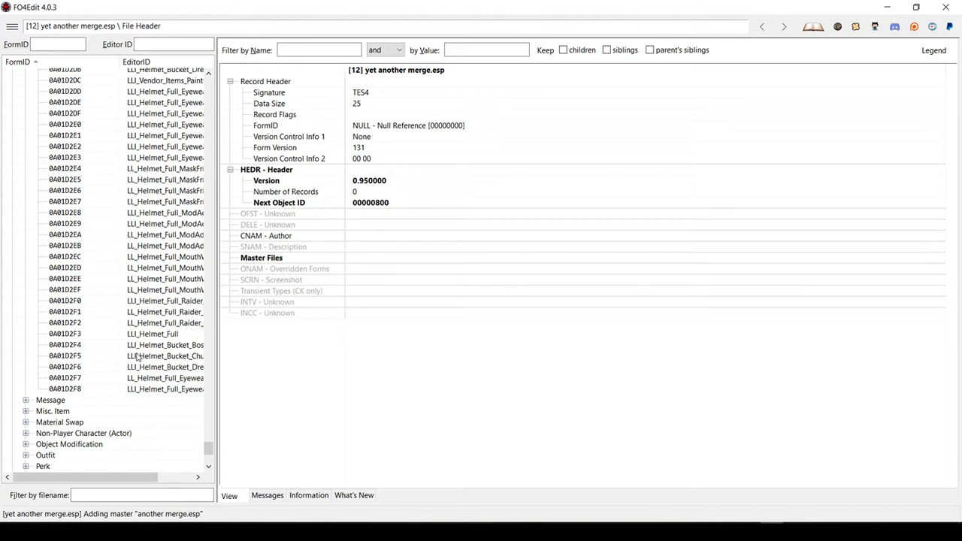
scroll(138, 358, "down", 6)
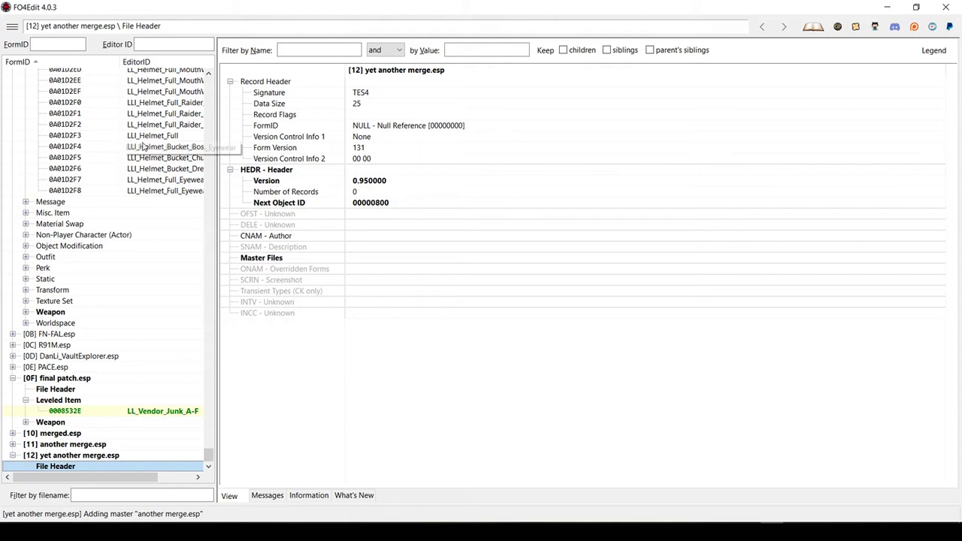
right_click(97, 456)
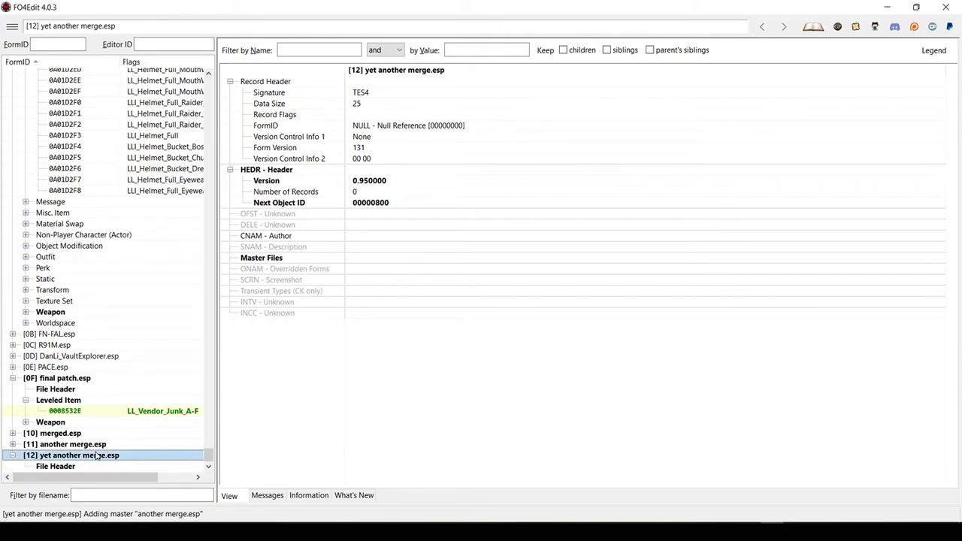
mouse_move(248, 444)
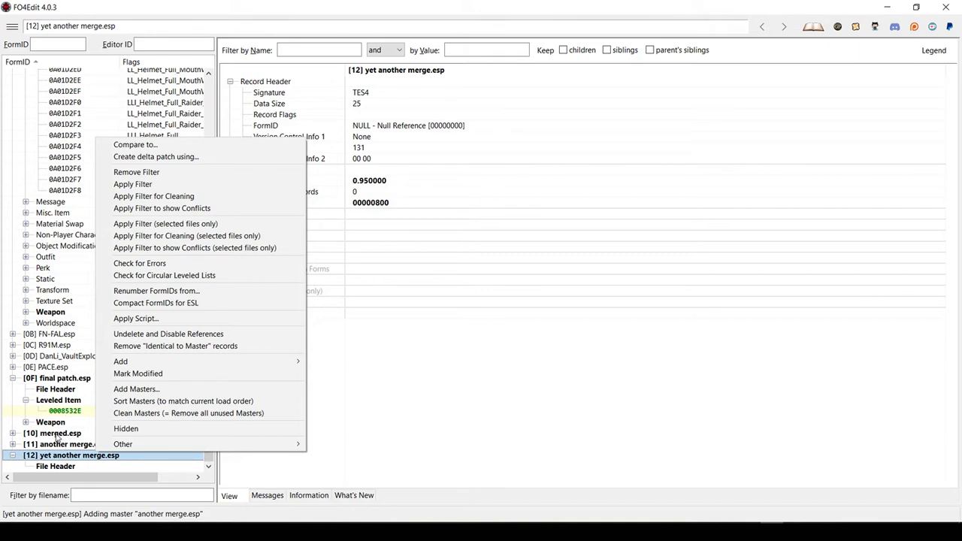
left_click(57, 436)
left_click(66, 445)
left_click(67, 457)
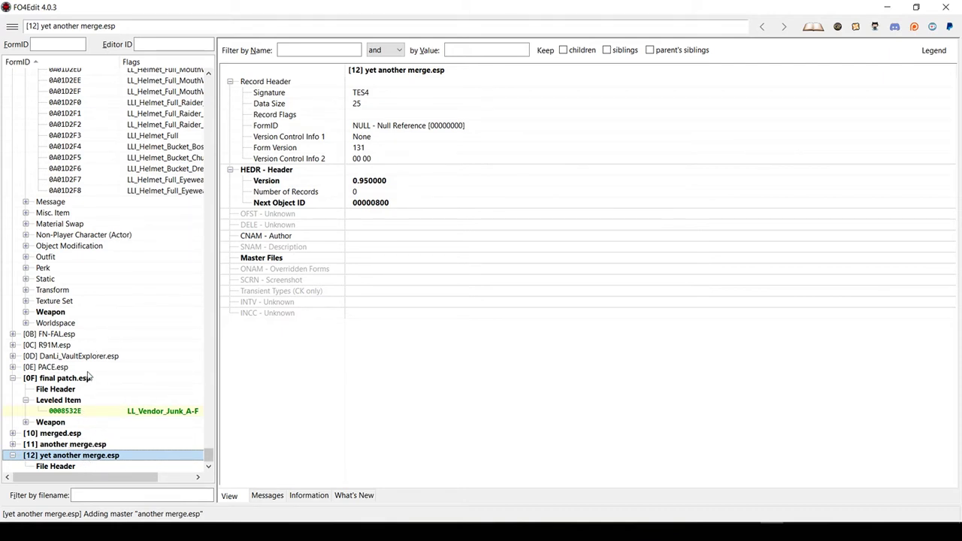
left_click(116, 236)
scroll(117, 238, "up", 13)
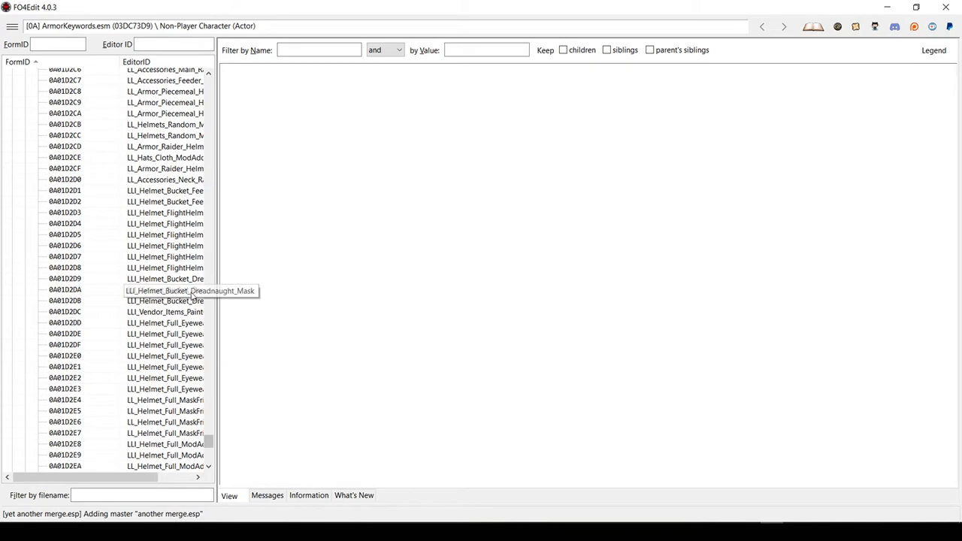
scroll(161, 251, "down", 13)
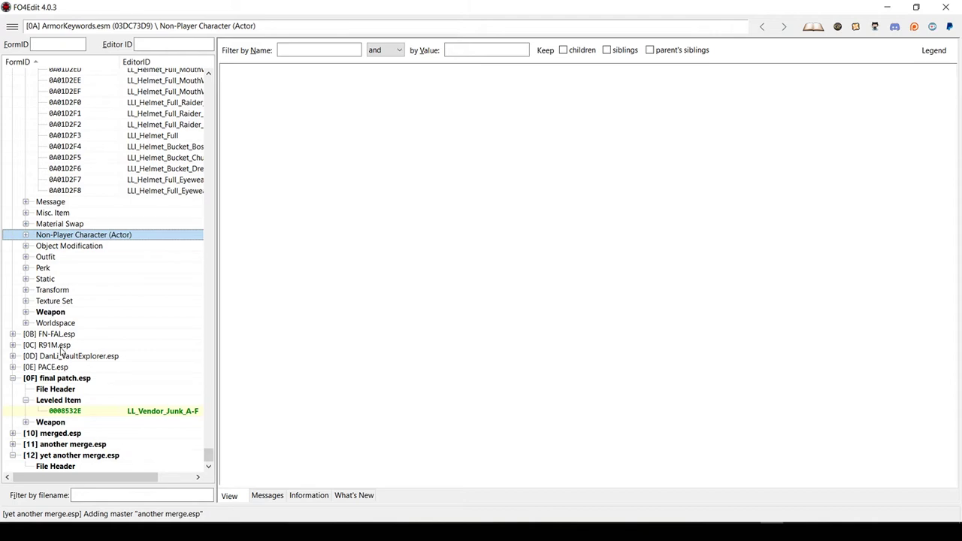
left_click(61, 348)
right_click(62, 353)
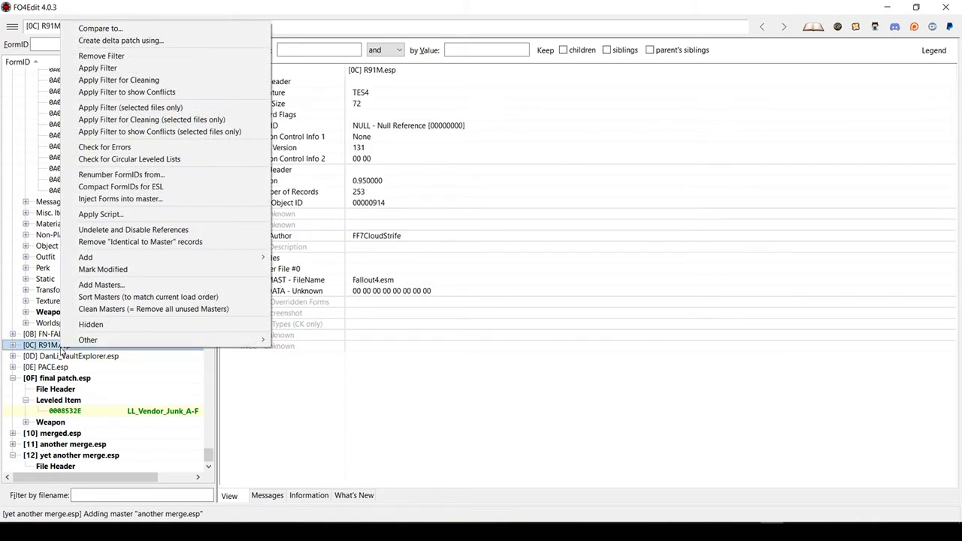
left_click(474, 400)
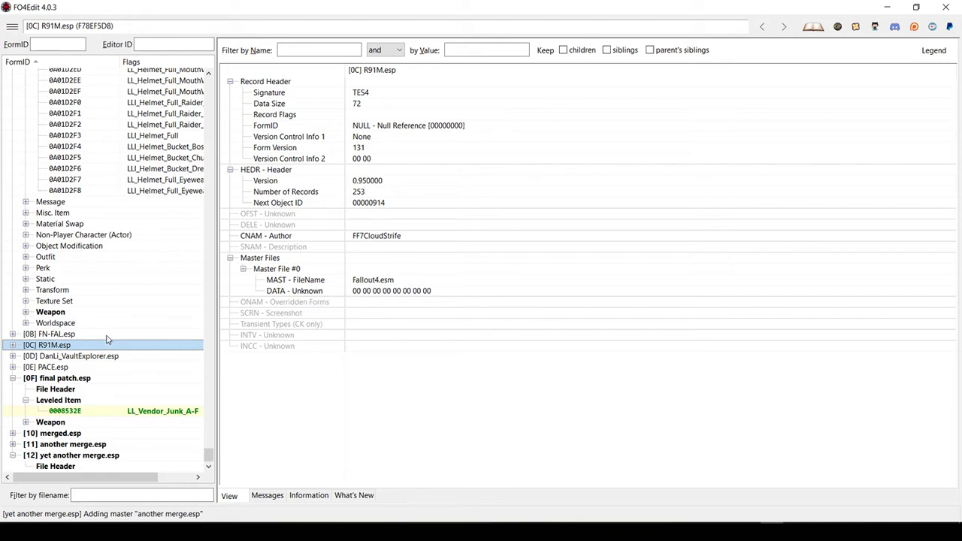
left_click(93, 258)
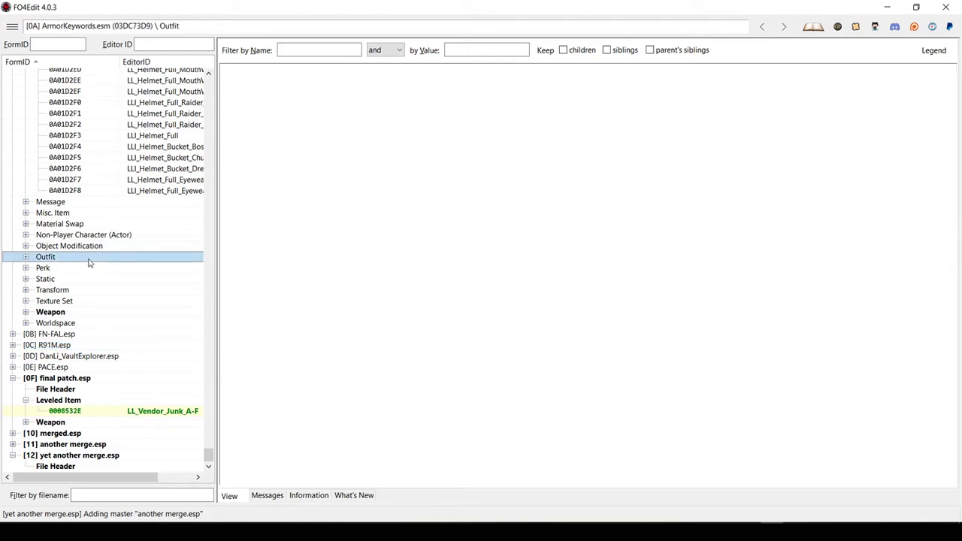
left_click(66, 271)
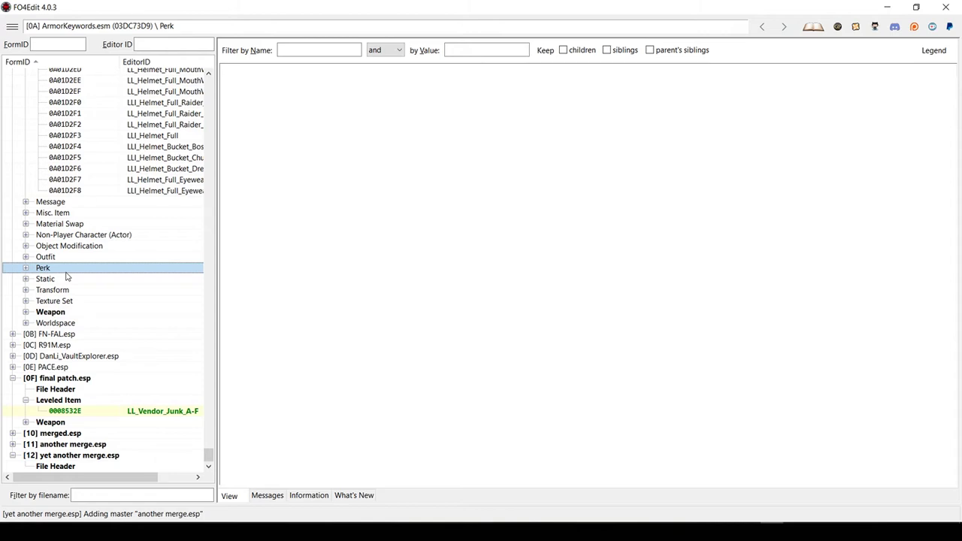
scroll(119, 193, "up", 2)
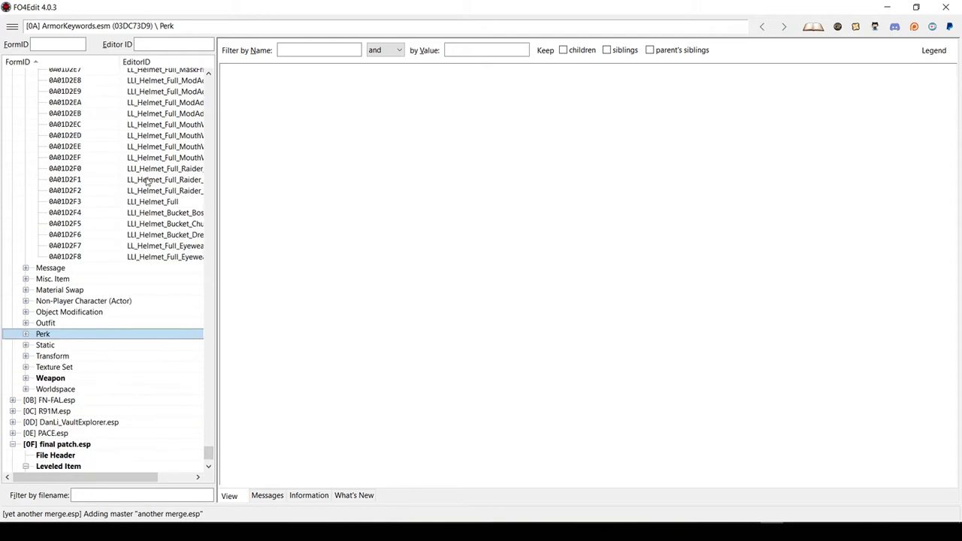
left_click(171, 180)
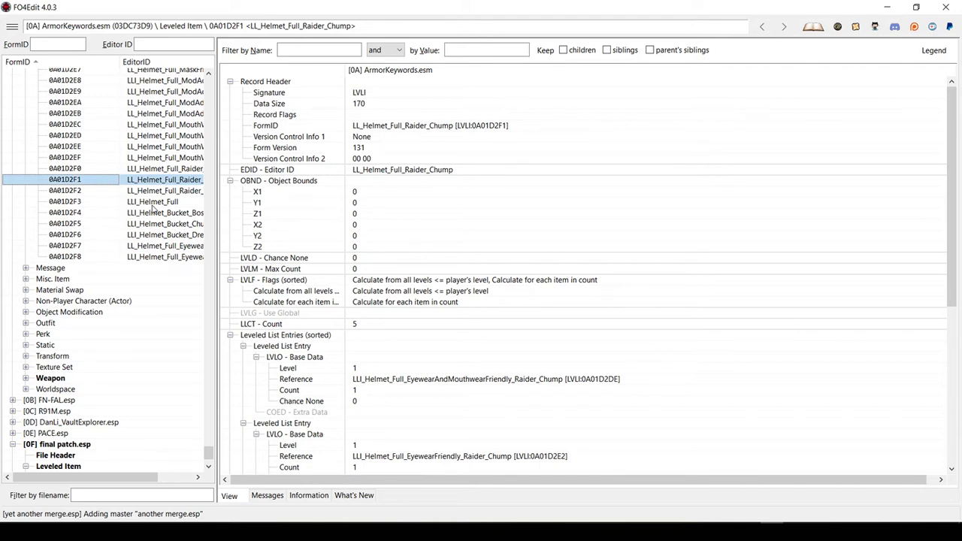
left_click(152, 203)
left_click(156, 224)
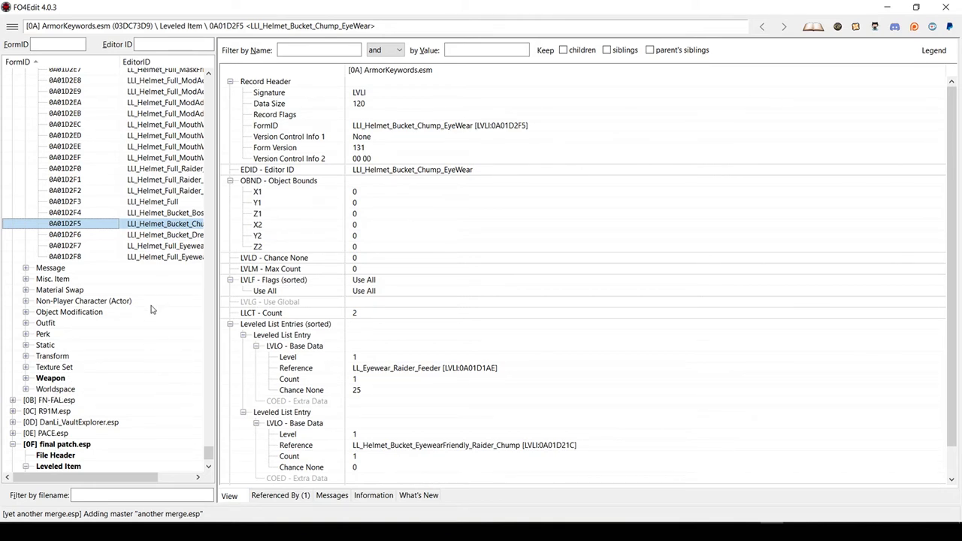
left_click(78, 302)
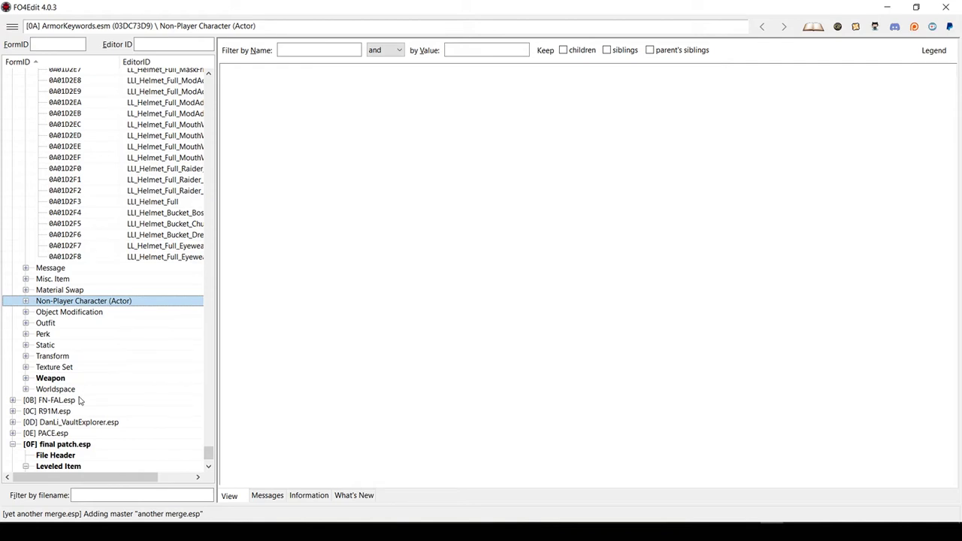
- Run the error check on the R91M.esp plugin
left_click(92, 424)
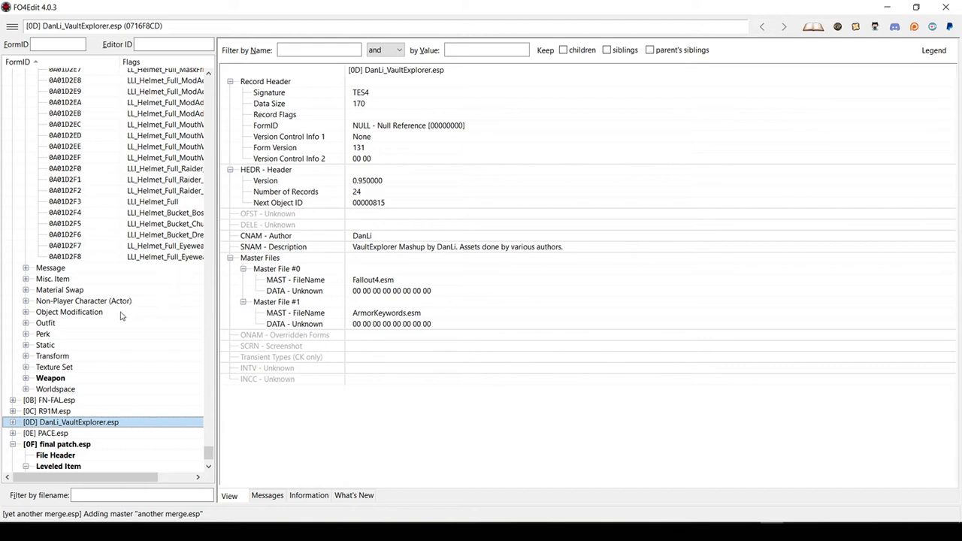
left_click(64, 413)
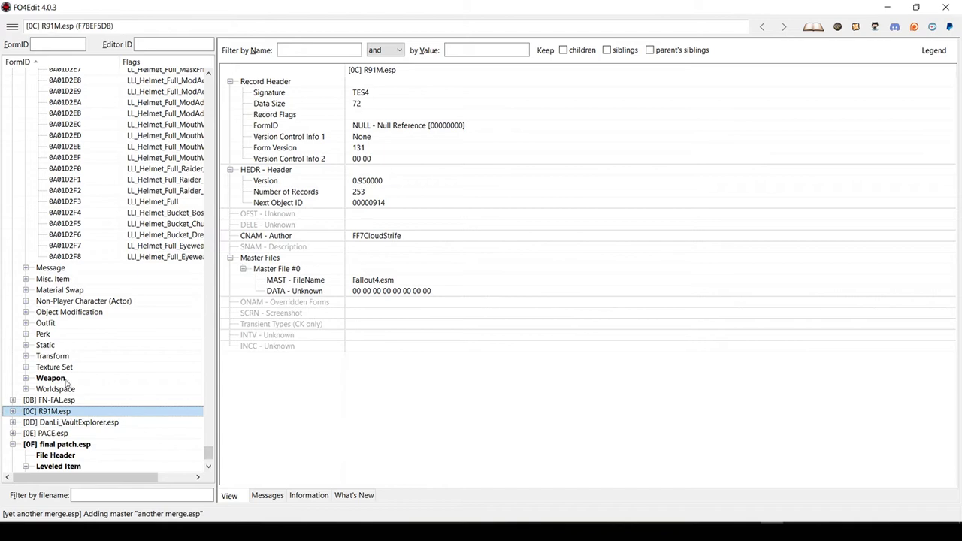
left_click(79, 422)
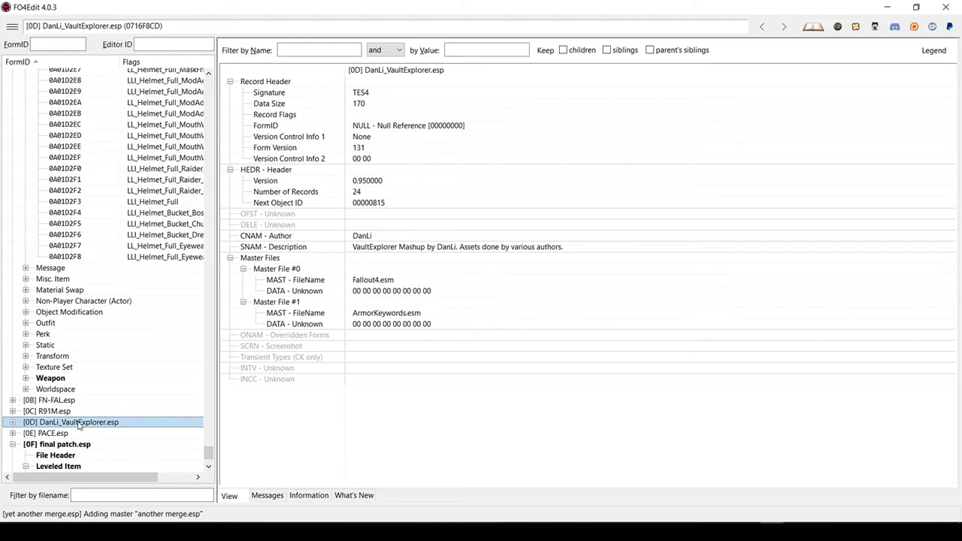
left_click(74, 403, "shift")
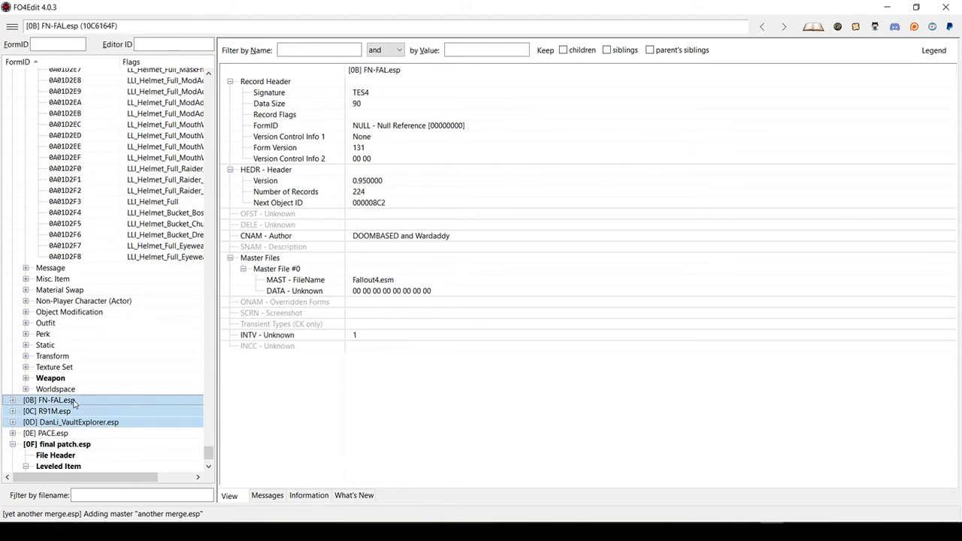
left_click(82, 411)
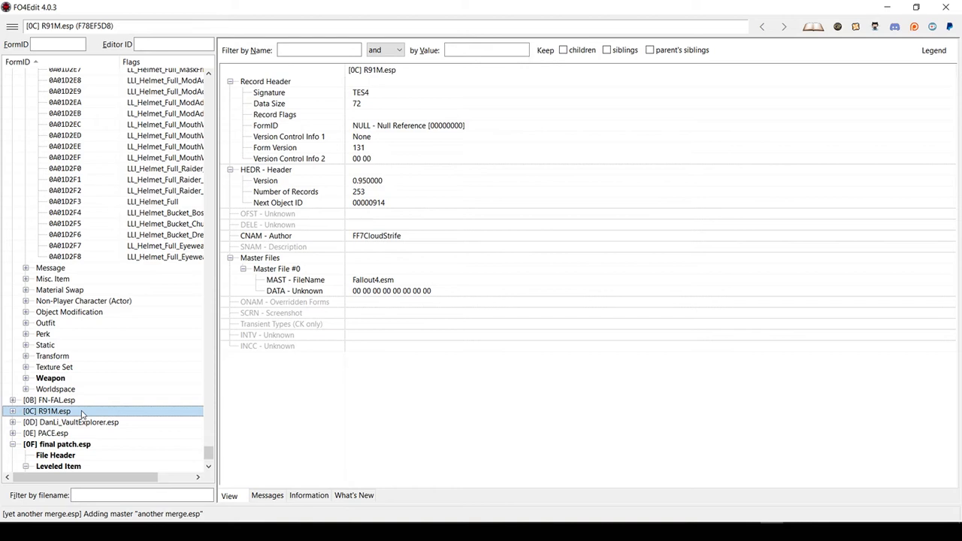
right_click(82, 414)
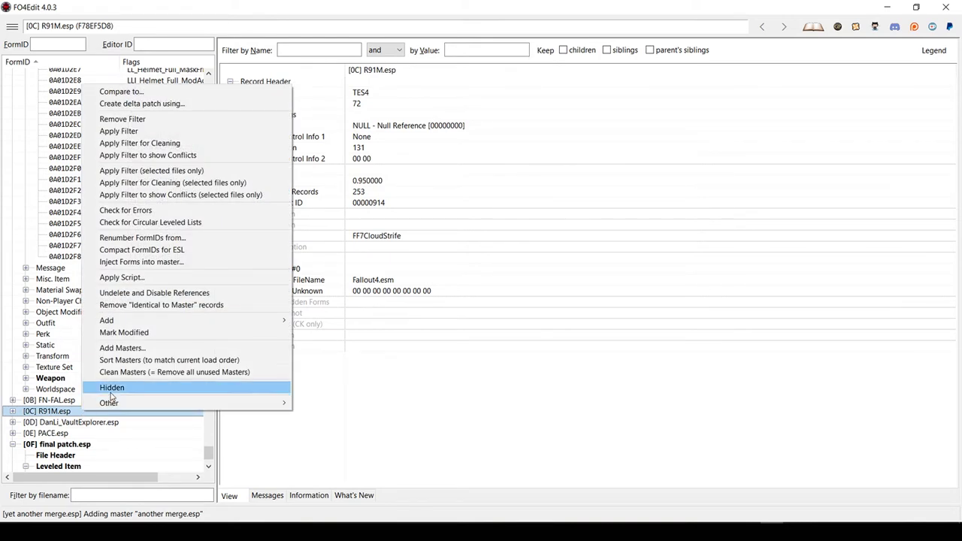
left_click(149, 211)
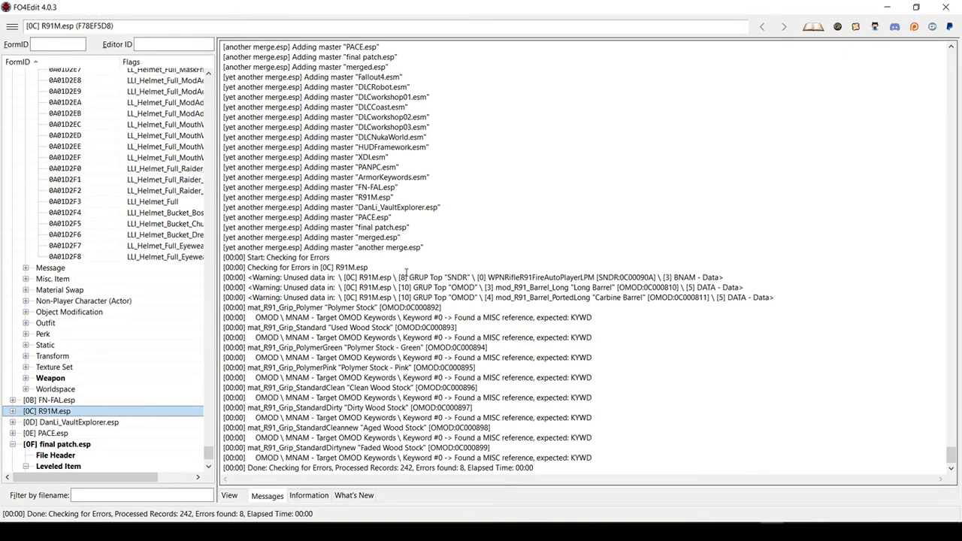
- Examine the R91M.esp error check log, covering the unused data warnings and the OMOD target keyword messages for the grip records
left_click(285, 278)
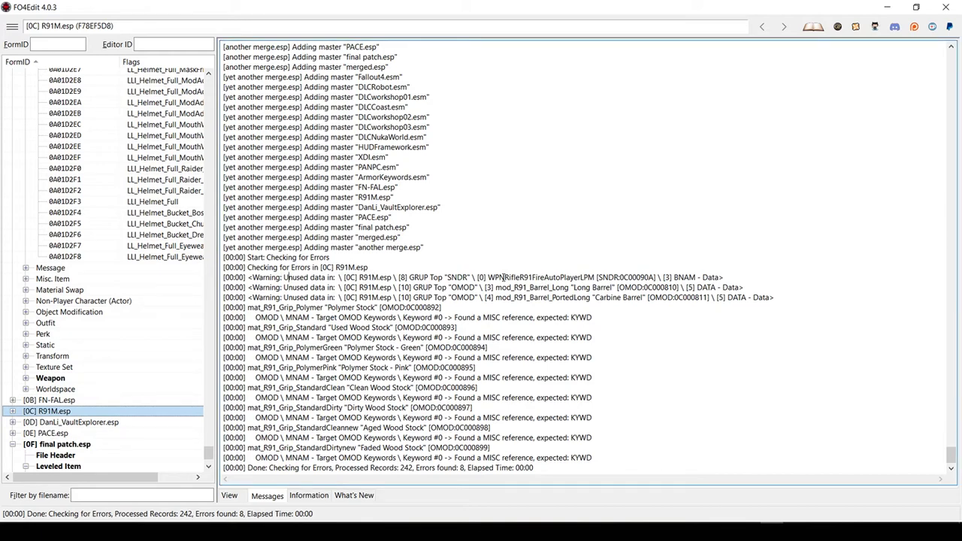
left_click_drag(495, 278, 729, 278)
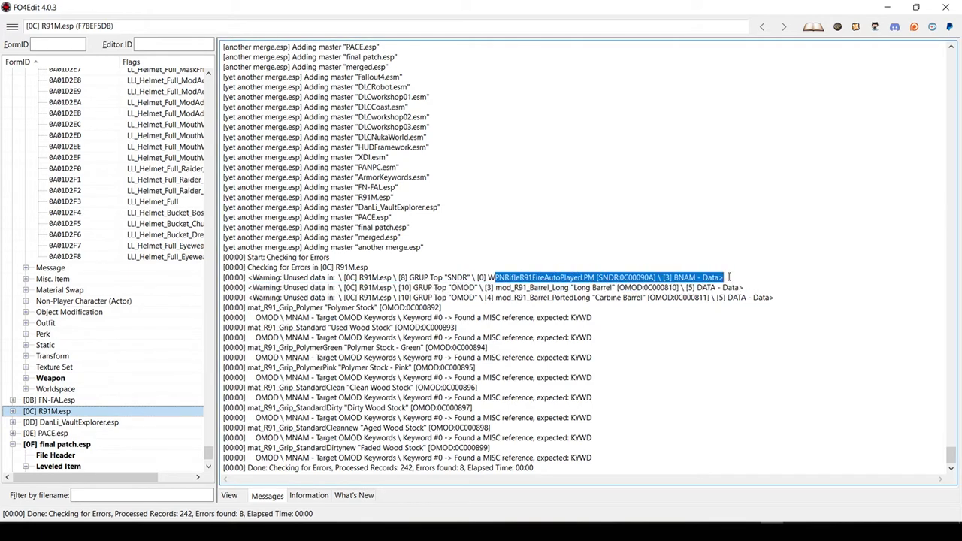
left_click_drag(528, 291, 472, 297)
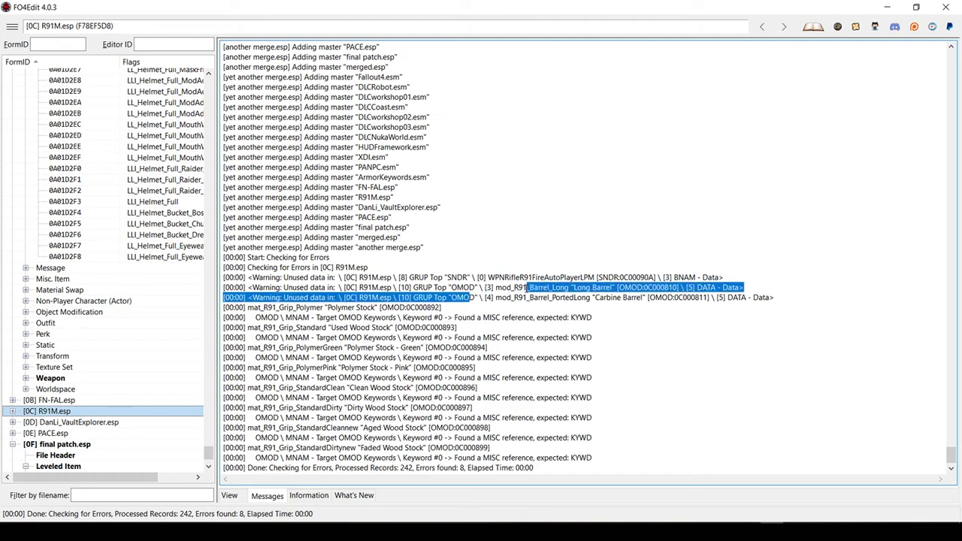
left_click(688, 287)
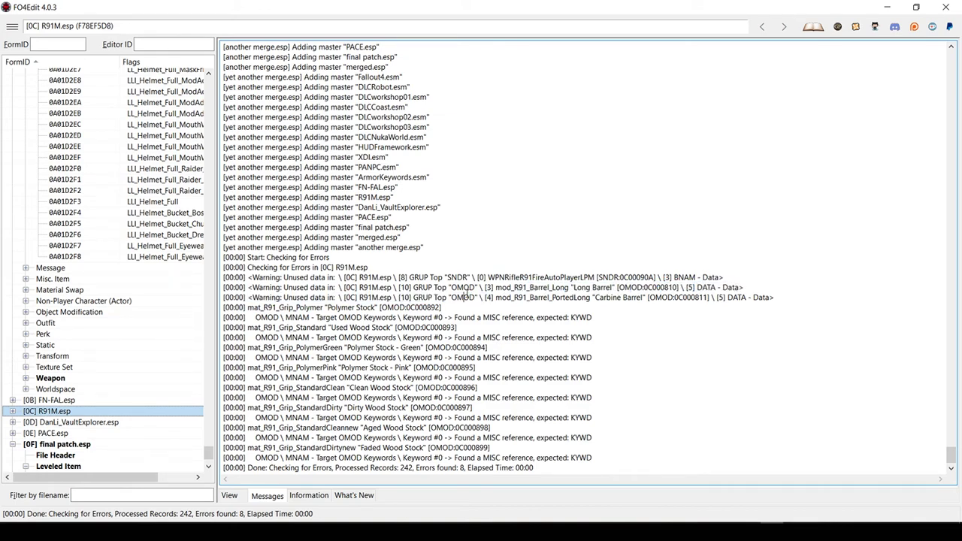
left_click(280, 308)
left_click_drag(259, 308, 421, 309)
left_click_drag(264, 328, 426, 328)
left_click_drag(280, 358, 381, 357)
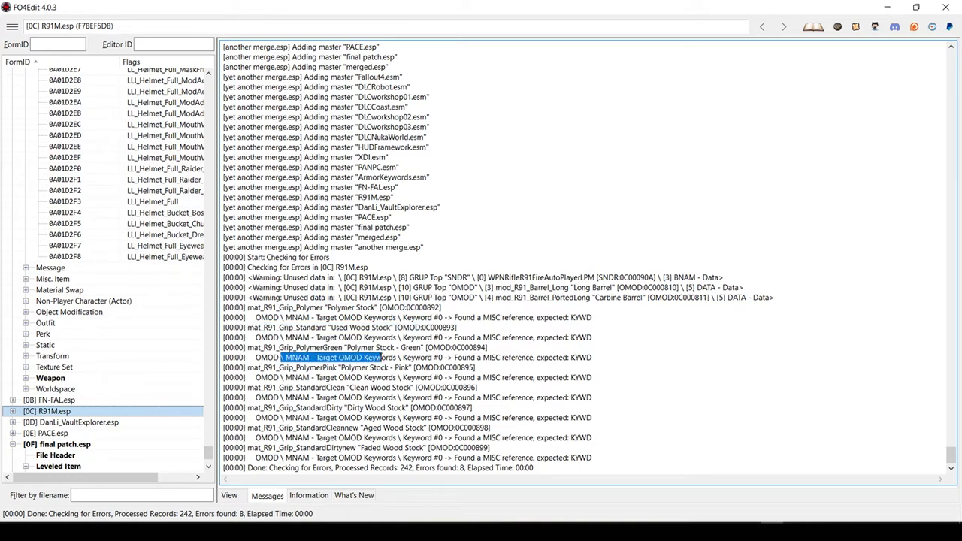
left_click(453, 337)
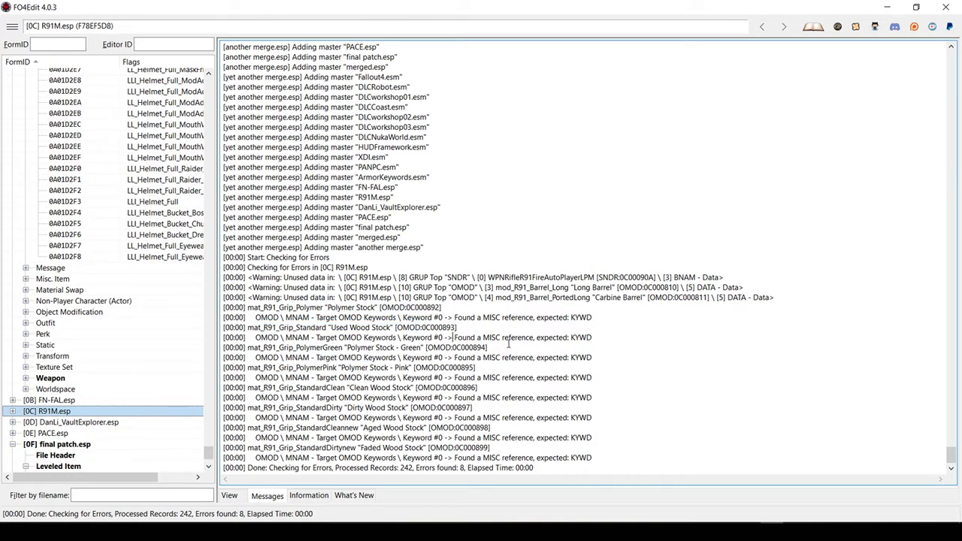
left_click(593, 357)
left_click_drag(593, 358, 454, 359)
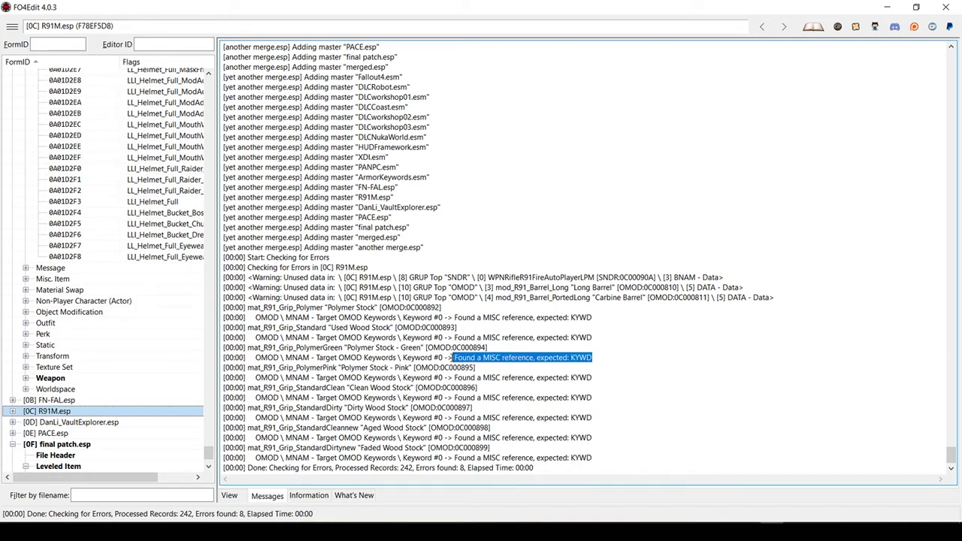
left_click(383, 428)
scroll(385, 452, "down", 1)
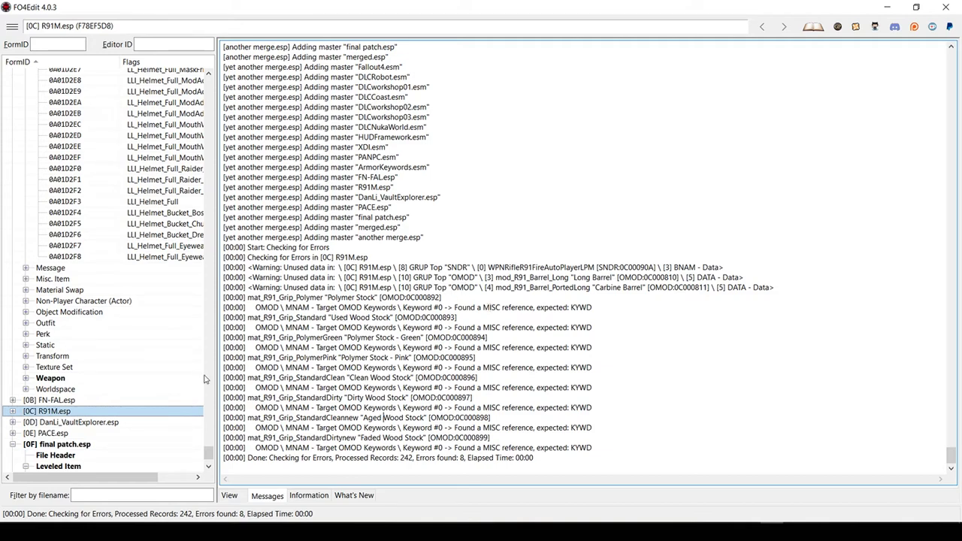
- Select all loaded plugins together and run the error check on them
right_click(77, 412)
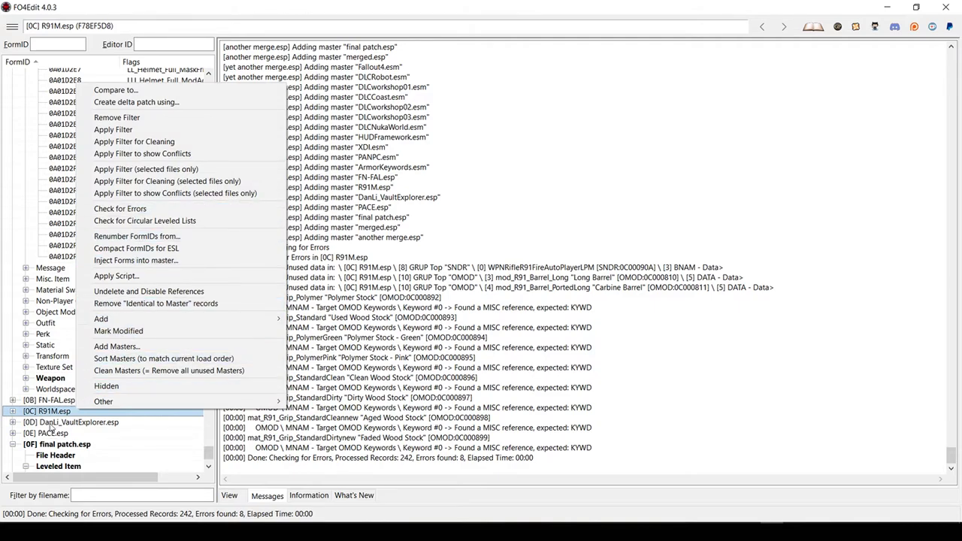
left_click(48, 434)
key("ctrl+a")
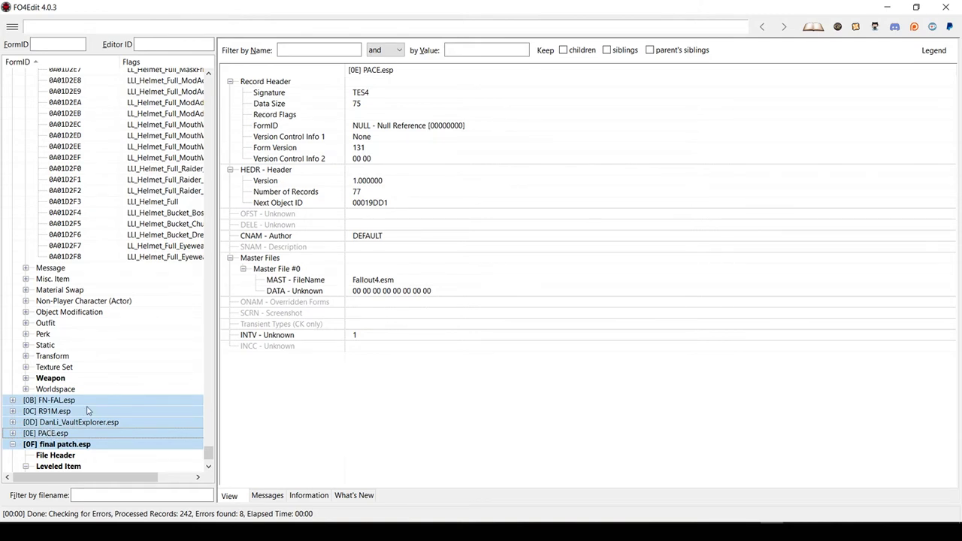
left_click(87, 410)
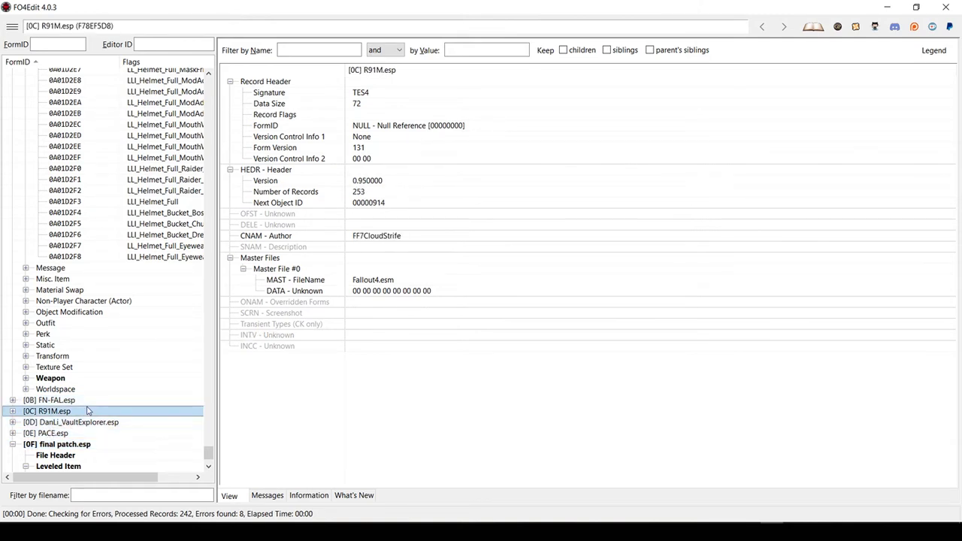
key("ctrl+a")
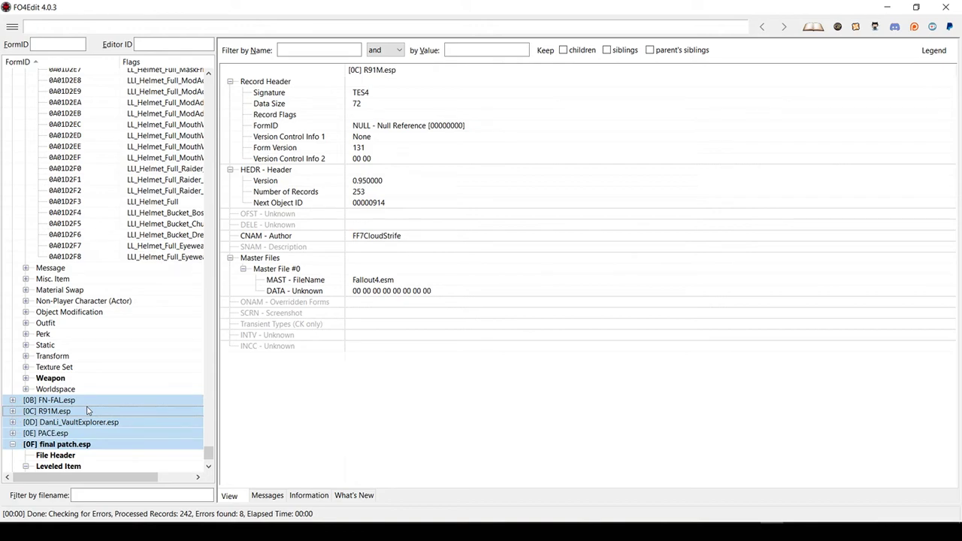
right_click(87, 410)
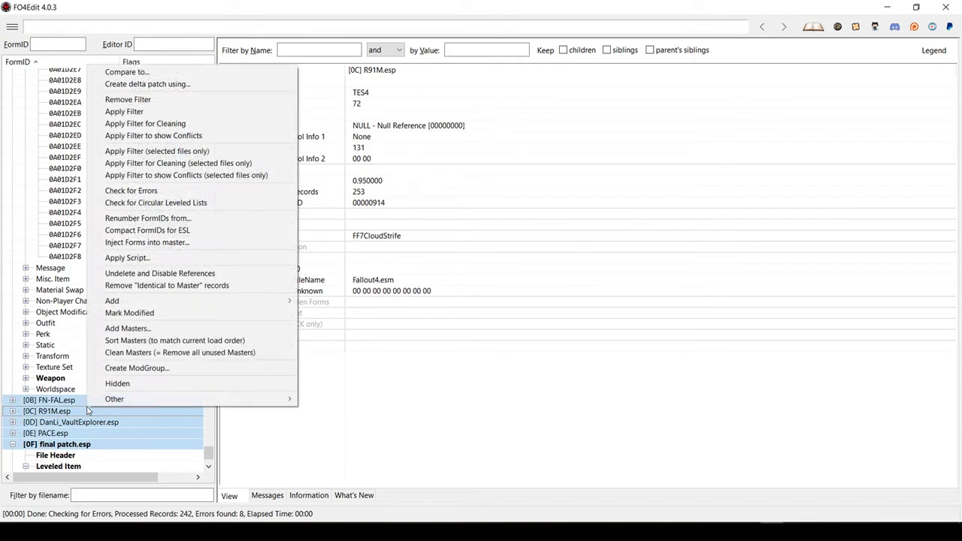
left_click(155, 191)
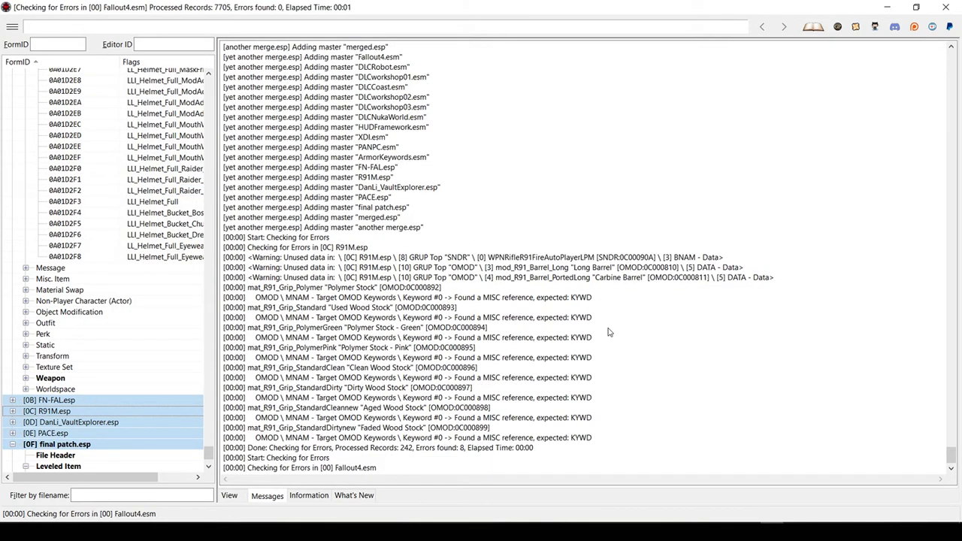